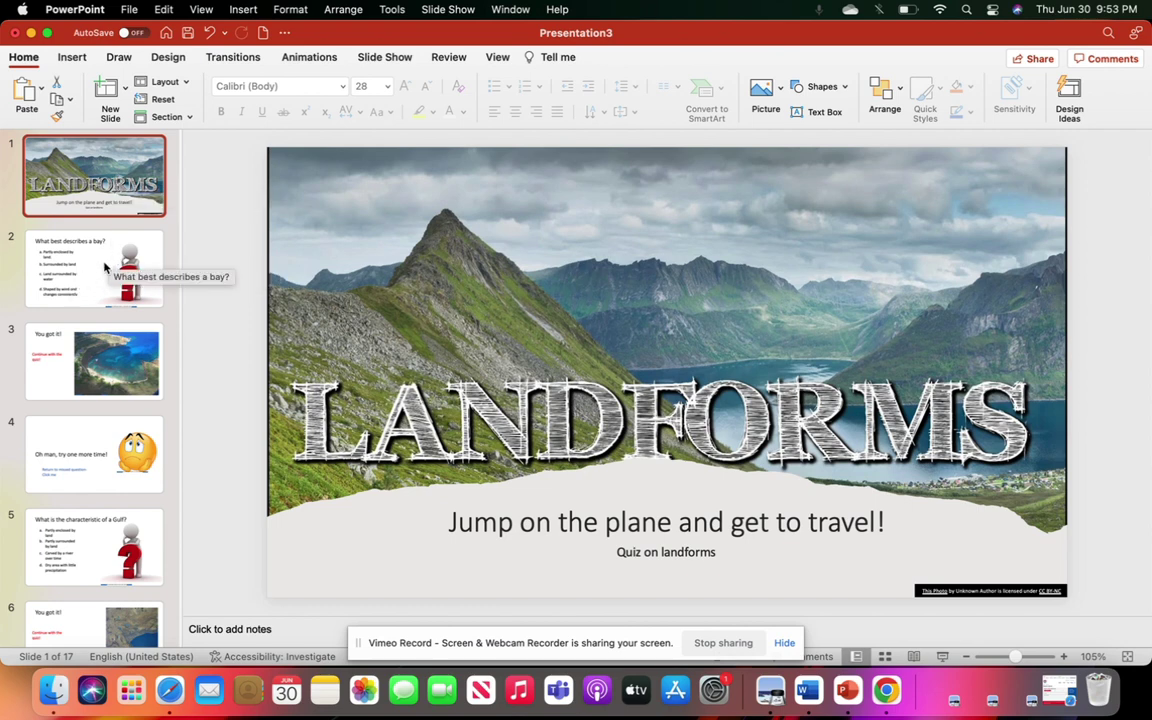
- Add a blank slide and drag its thumbnail ahead of the LANDFORMS title slide
scroll(105, 300, "down", 2)
scroll(105, 341, "up", 2)
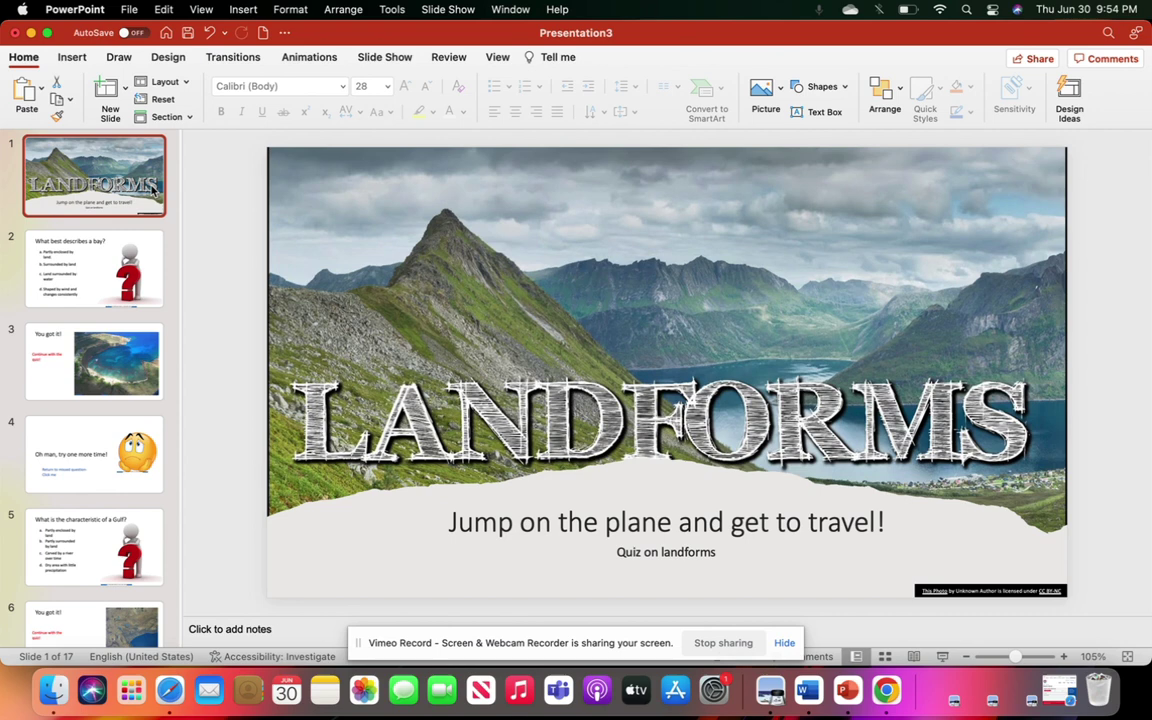
left_click(106, 95)
left_click_drag(95, 272, 95, 150)
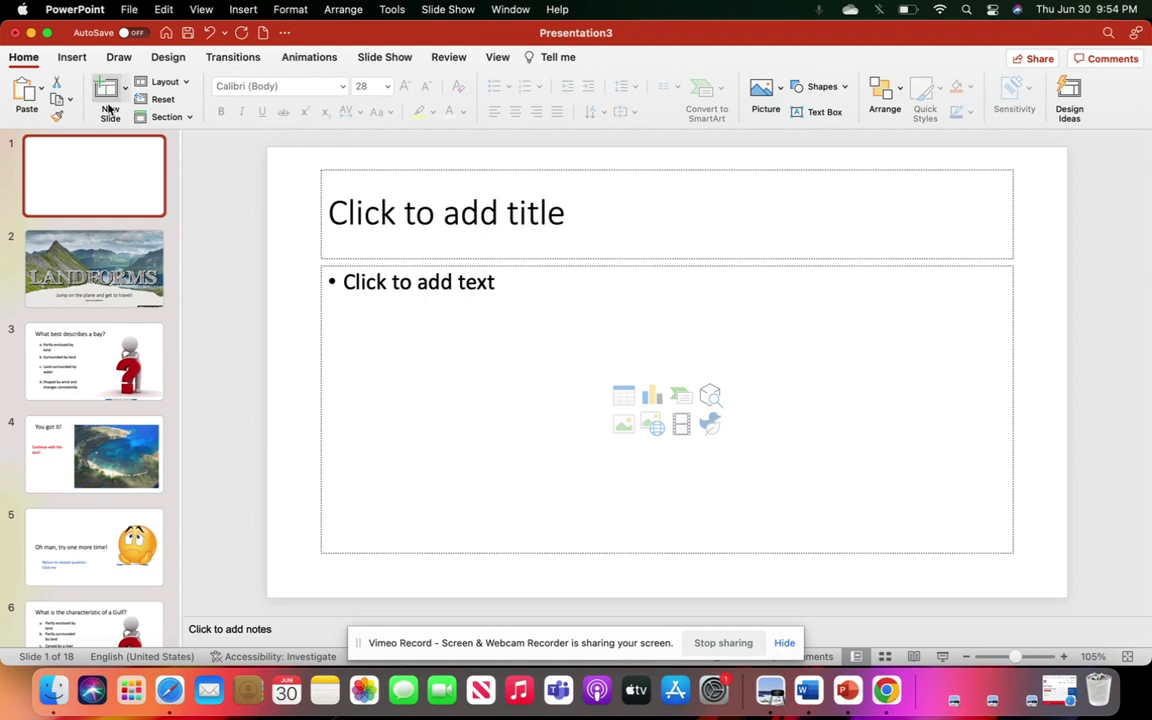
left_click(70, 57)
left_click(23, 59)
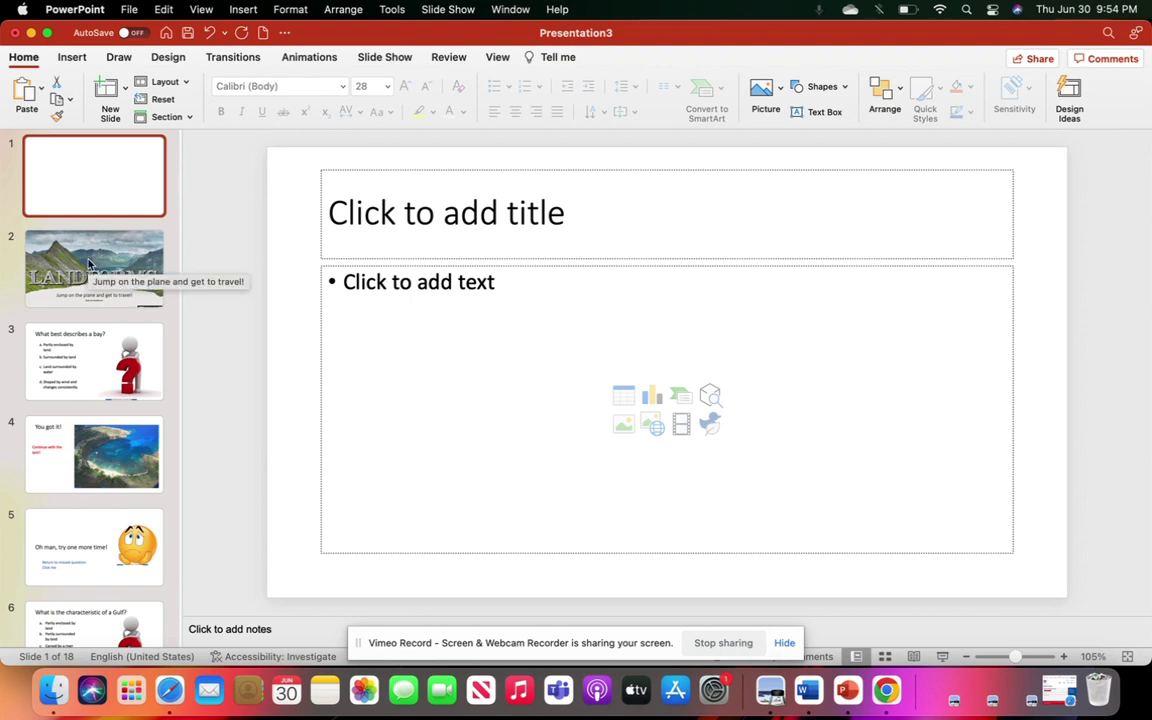
- Search online pictures for 'landforms' and select the LANDFORMS mountain image
left_click(74, 58)
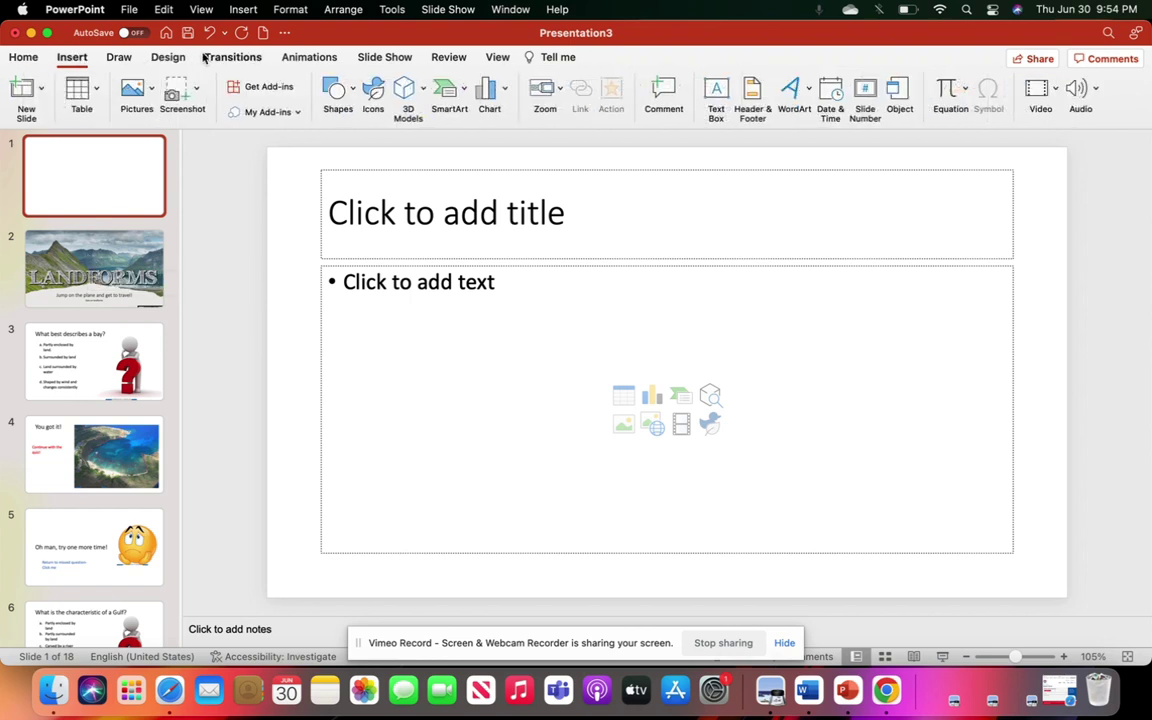
left_click(136, 94)
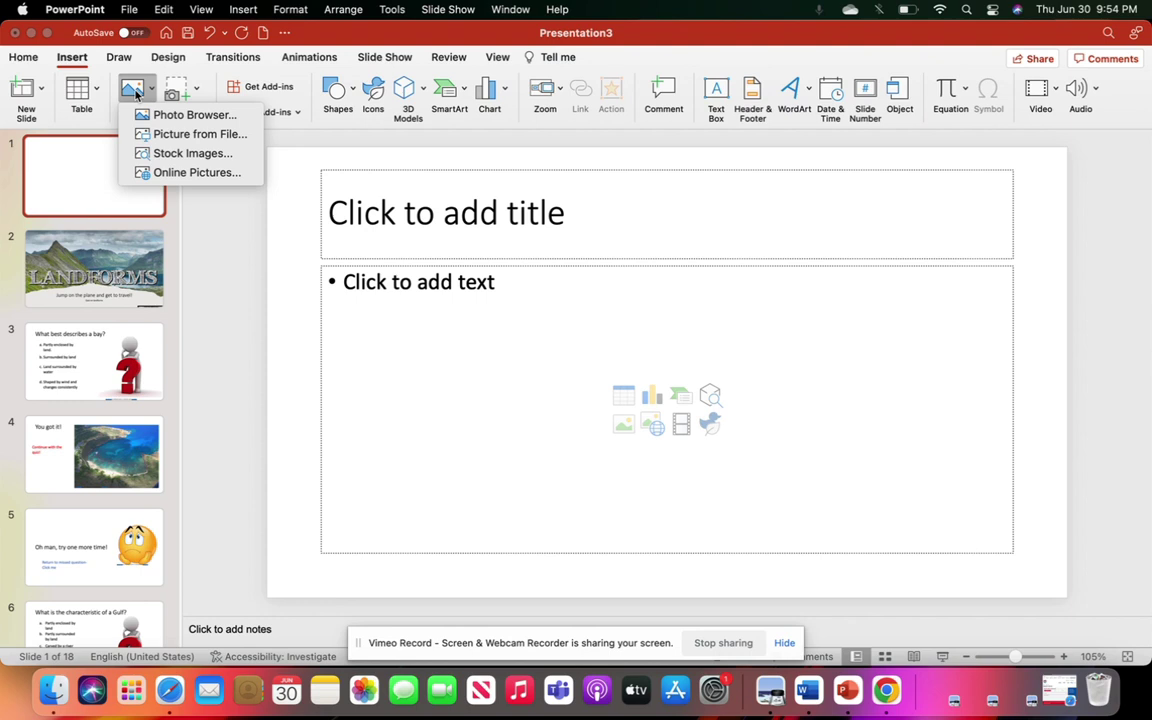
left_click(172, 174)
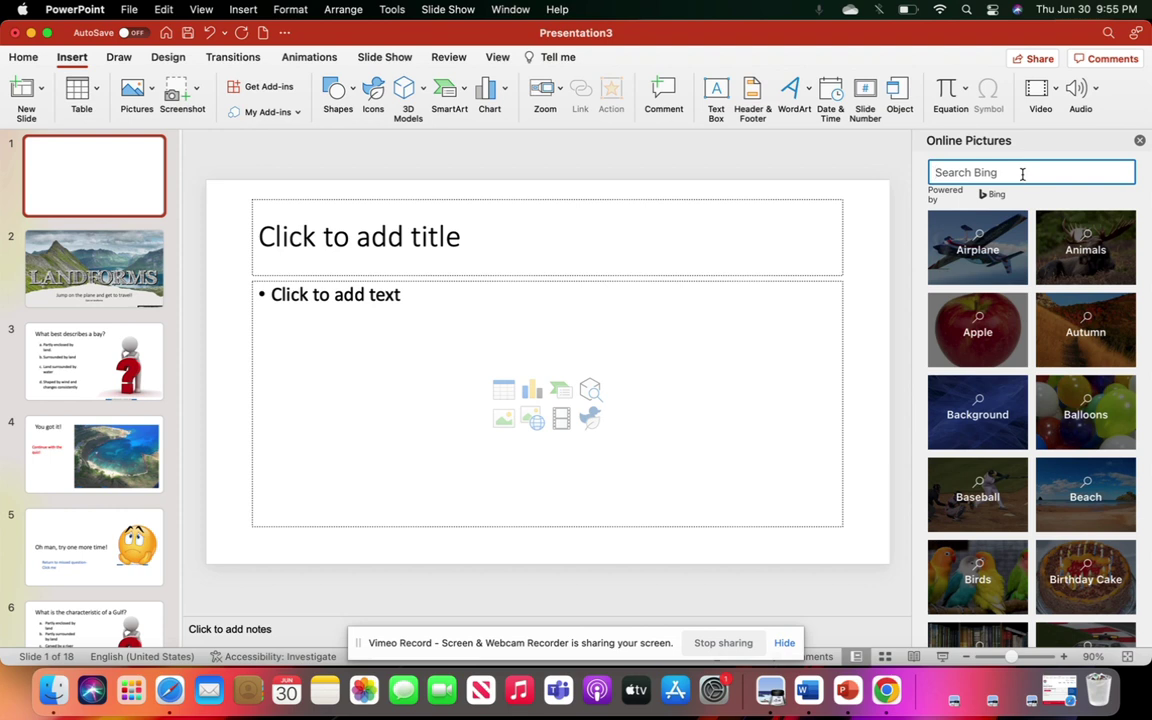
type("landforms")
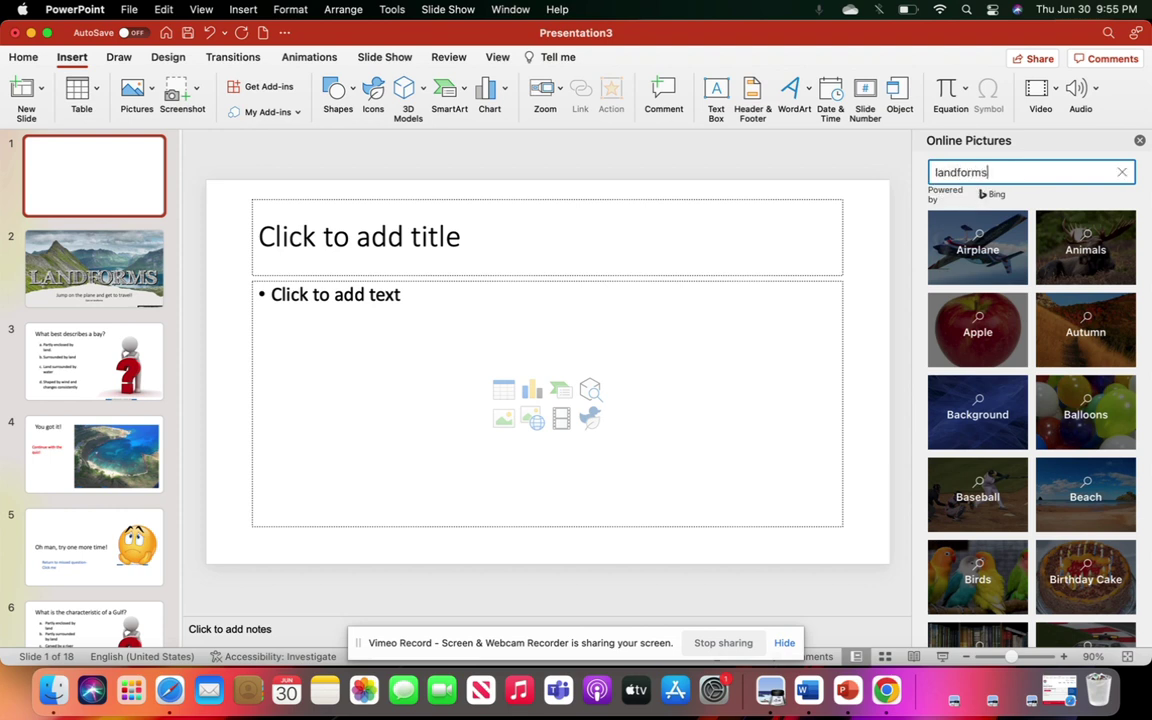
key("Return")
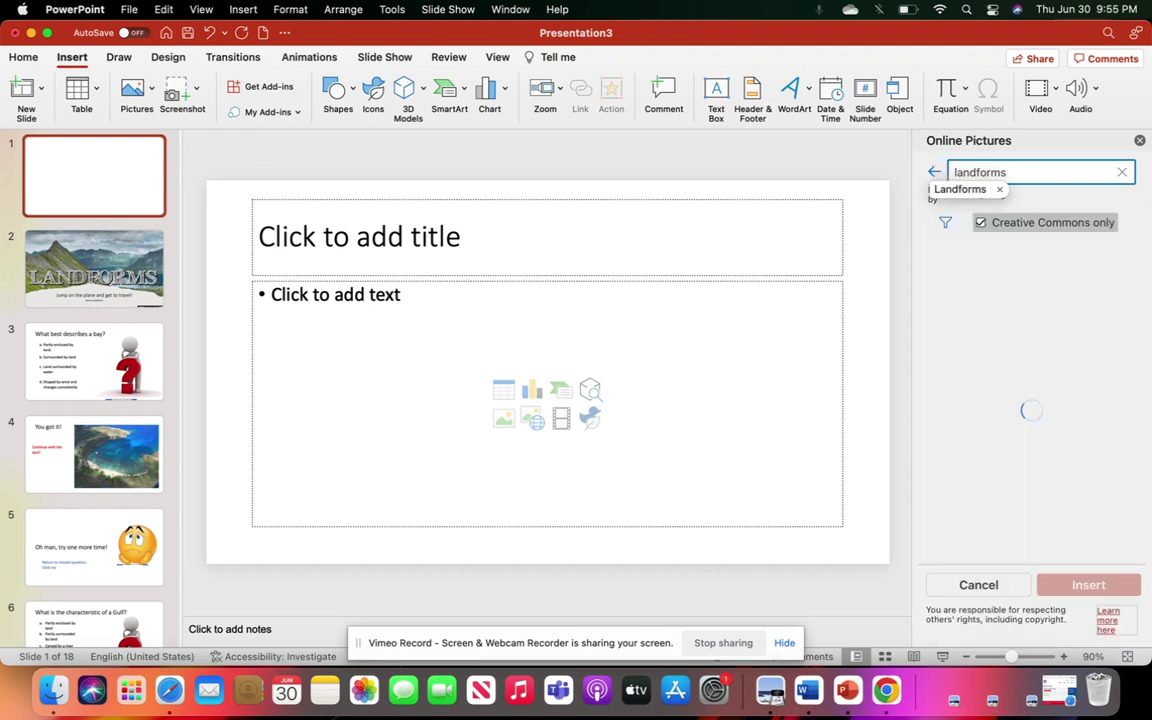
scroll(1031, 393, "down", 4)
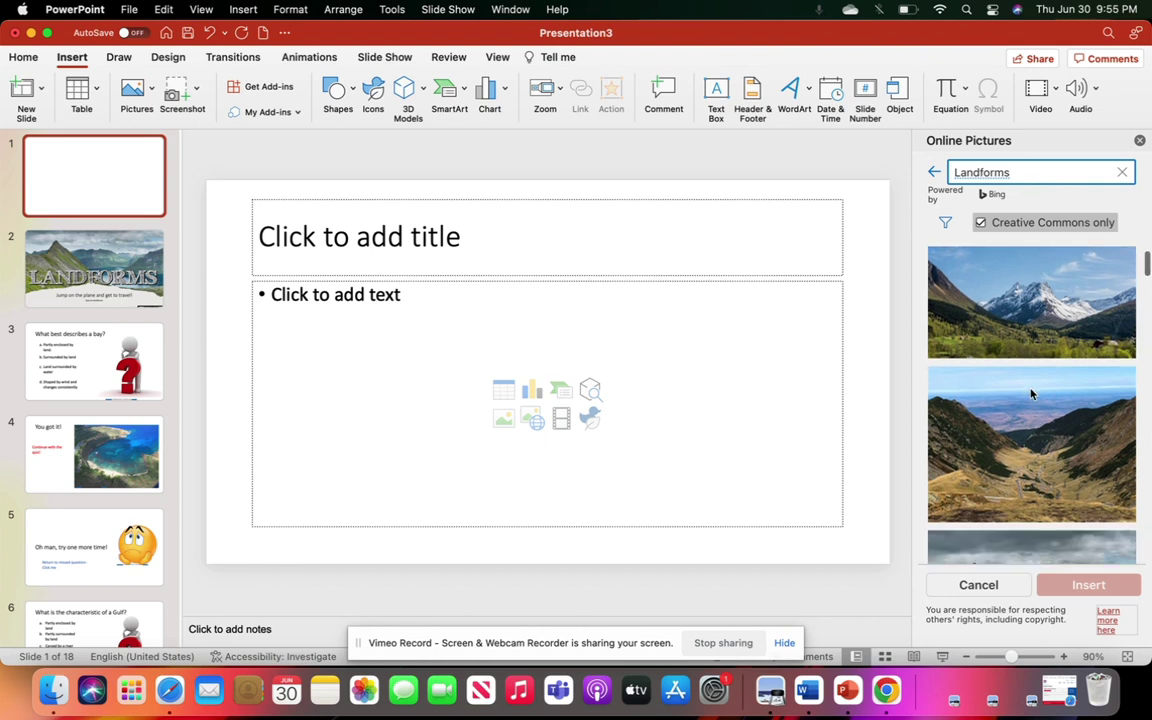
scroll(1031, 393, "down", 1)
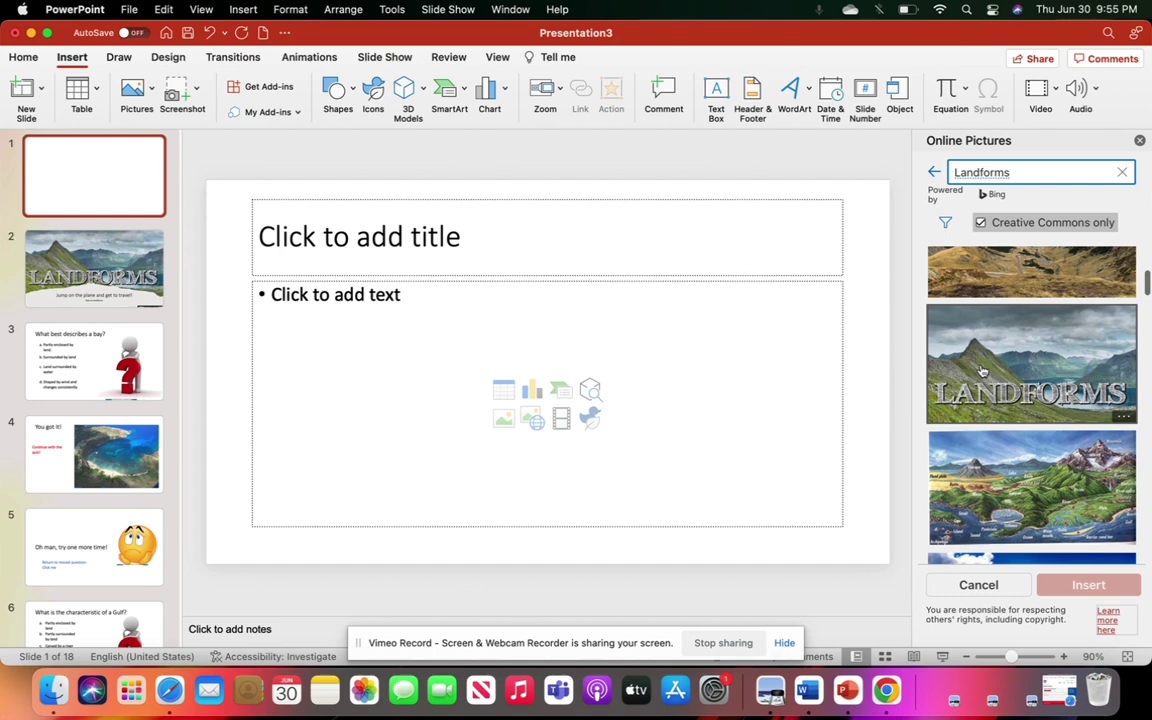
left_click(996, 372)
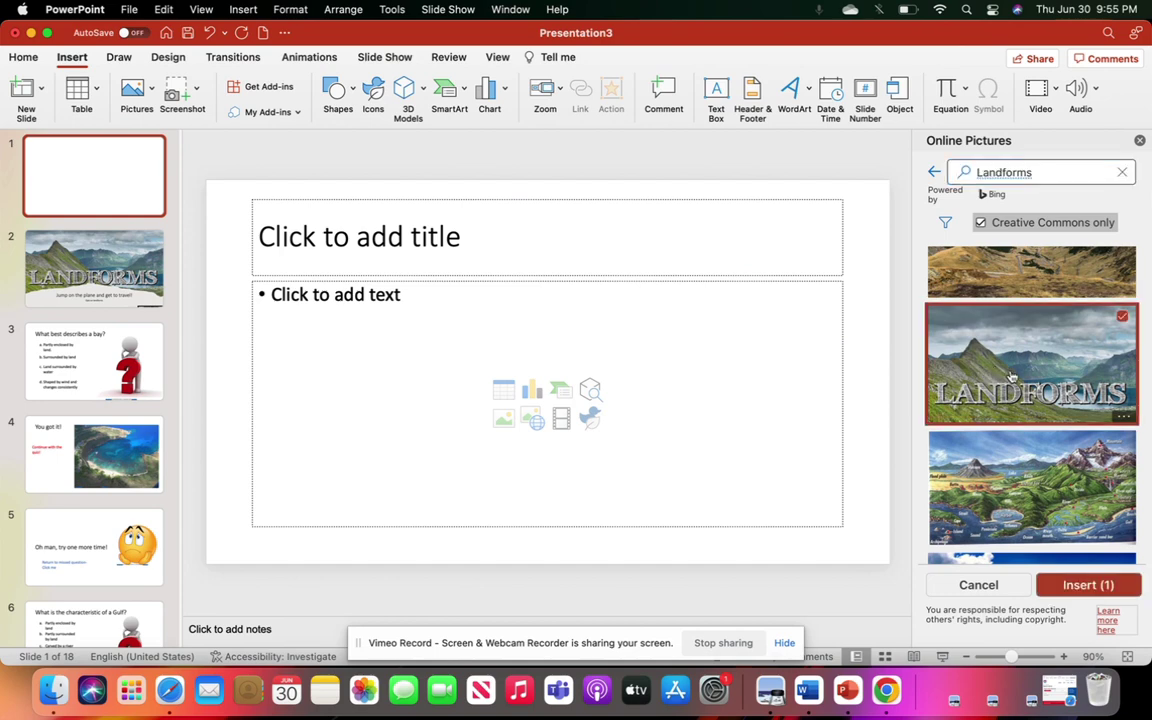
- Insert the LANDFORMS photo and move it toward the top-left, undoing an accidental flip
left_click(1085, 586)
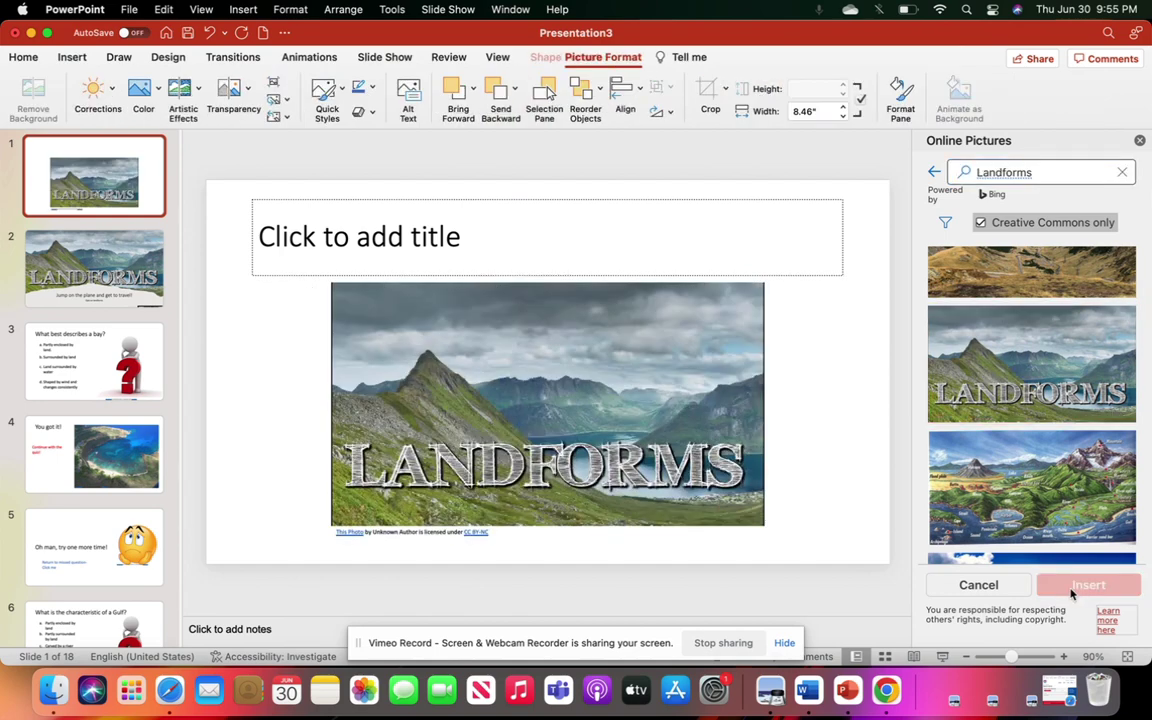
left_click_drag(464, 436, 344, 343)
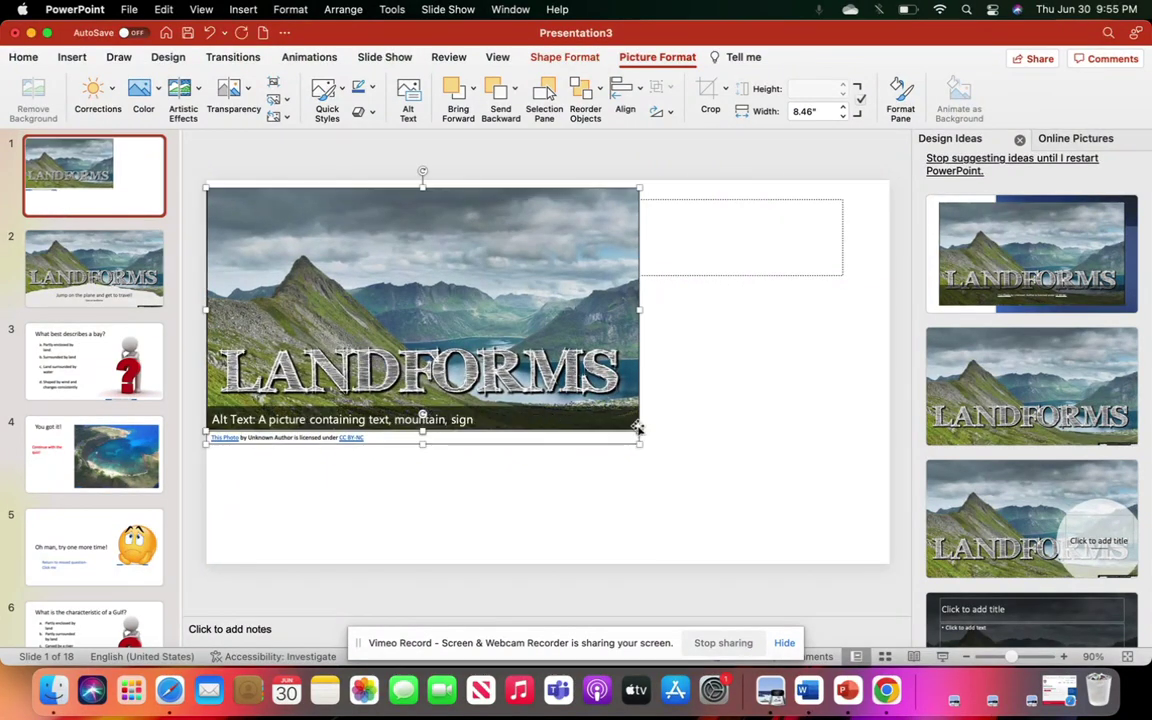
left_click_drag(638, 428, 730, 480)
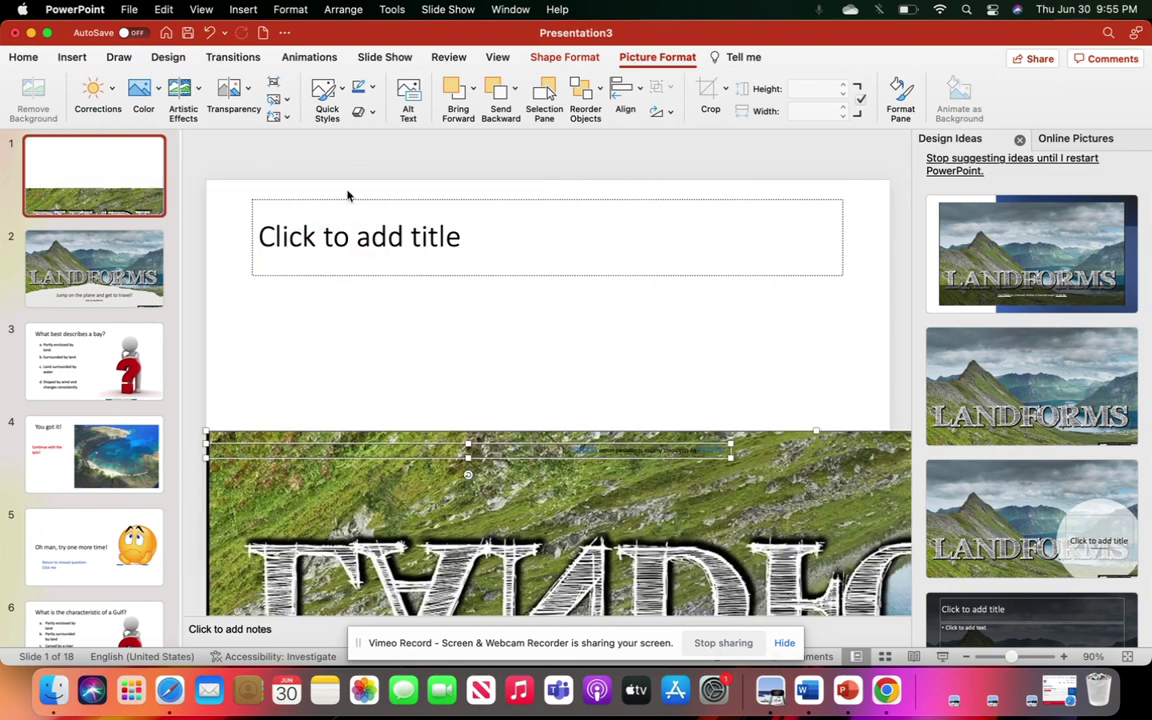
left_click(211, 33)
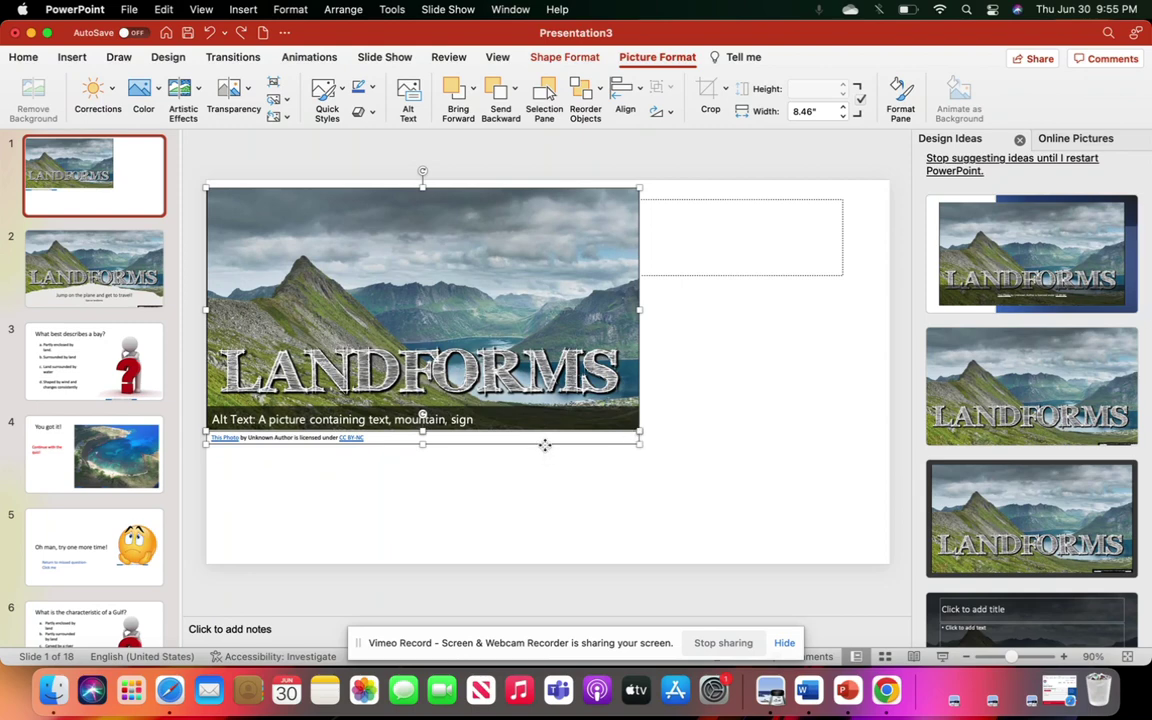
- Stretch the photo to fill the 13.33 x 7.5 in slide and drop its credit caption to the bottom
mouse_move(542, 444)
left_mouse_down()
mouse_move(539, 512)
mouse_move(555, 463)
mouse_move(544, 441)
left_mouse_up()
left_click(660, 329)
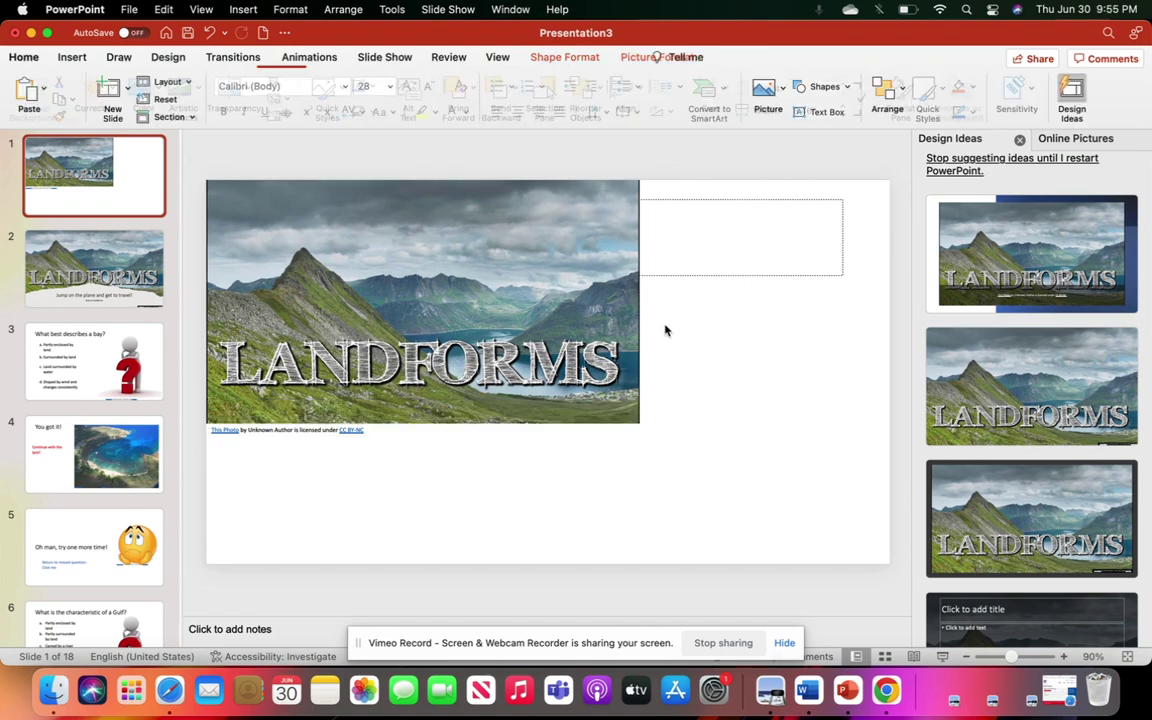
left_click(616, 348)
left_click_drag(640, 423, 889, 540)
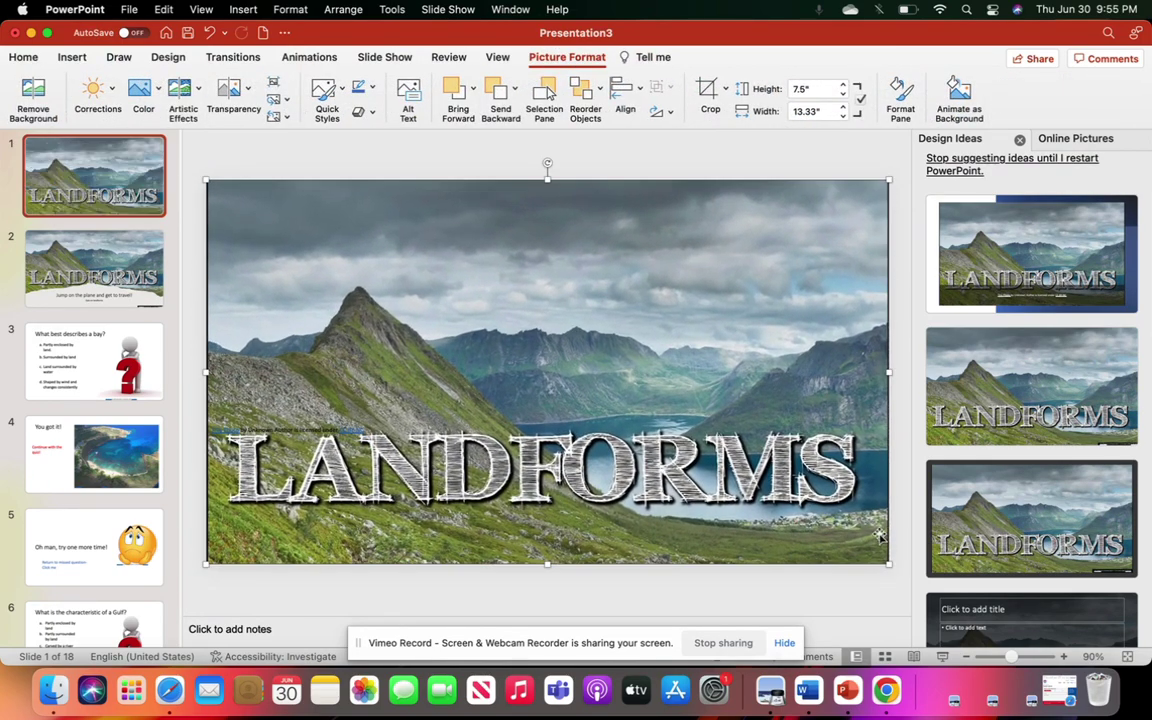
left_click(284, 428)
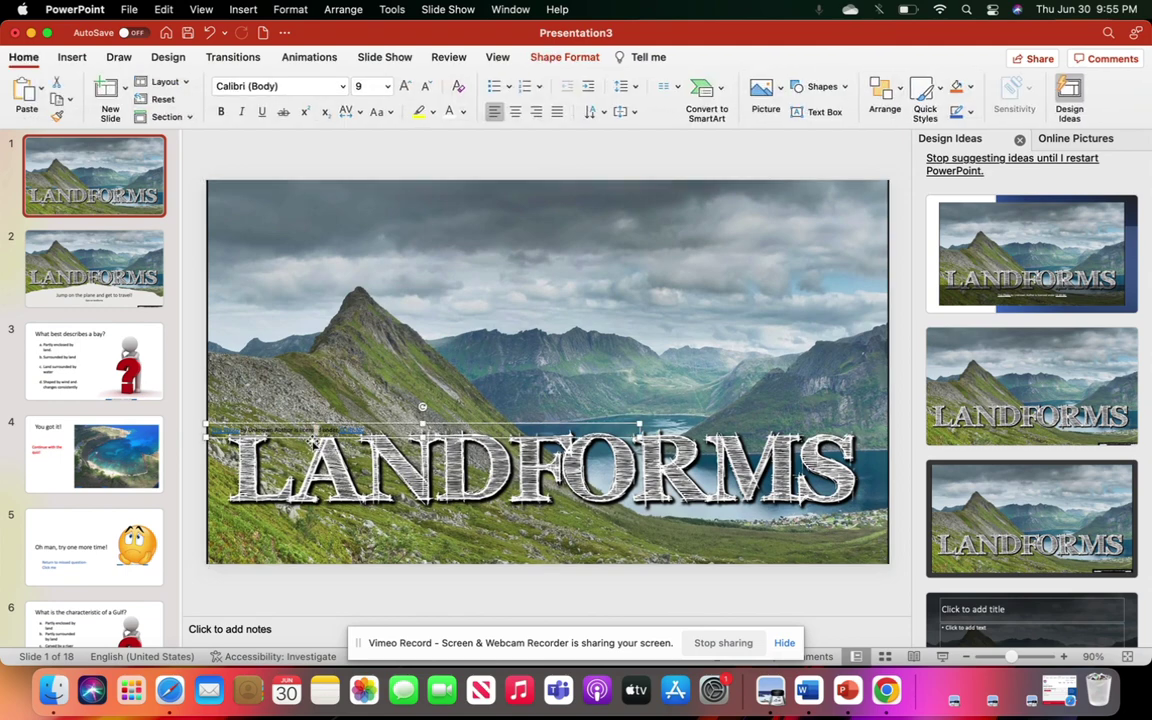
left_click_drag(286, 430, 299, 546)
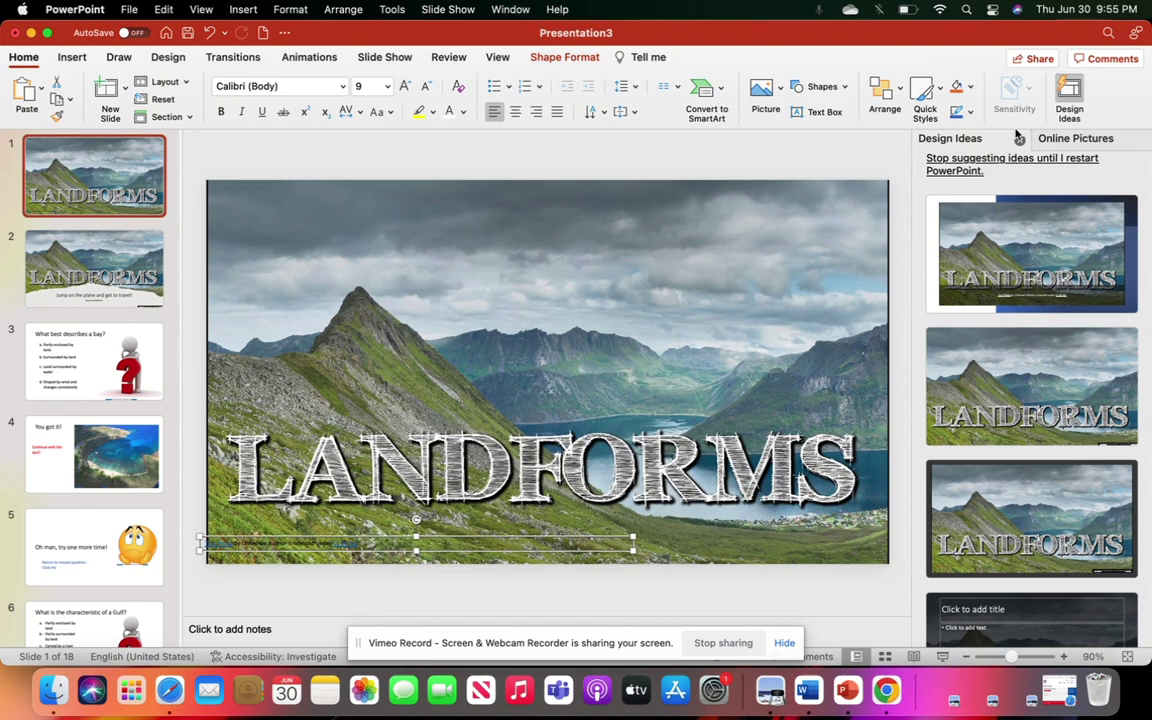
- Browse the Design Ideas suggestions, then go to slide 2, the original LANDFORMS title slide
left_click(1066, 140)
left_click(952, 139)
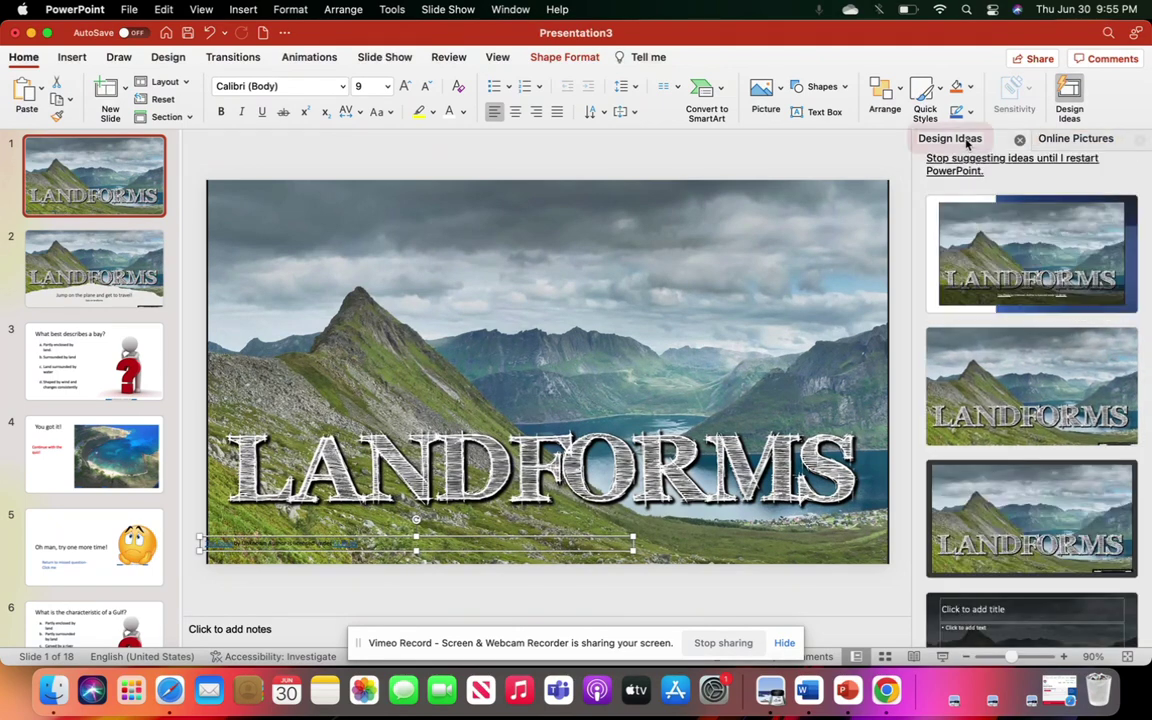
scroll(1032, 338, "down", 1)
scroll(1032, 338, "down", 5)
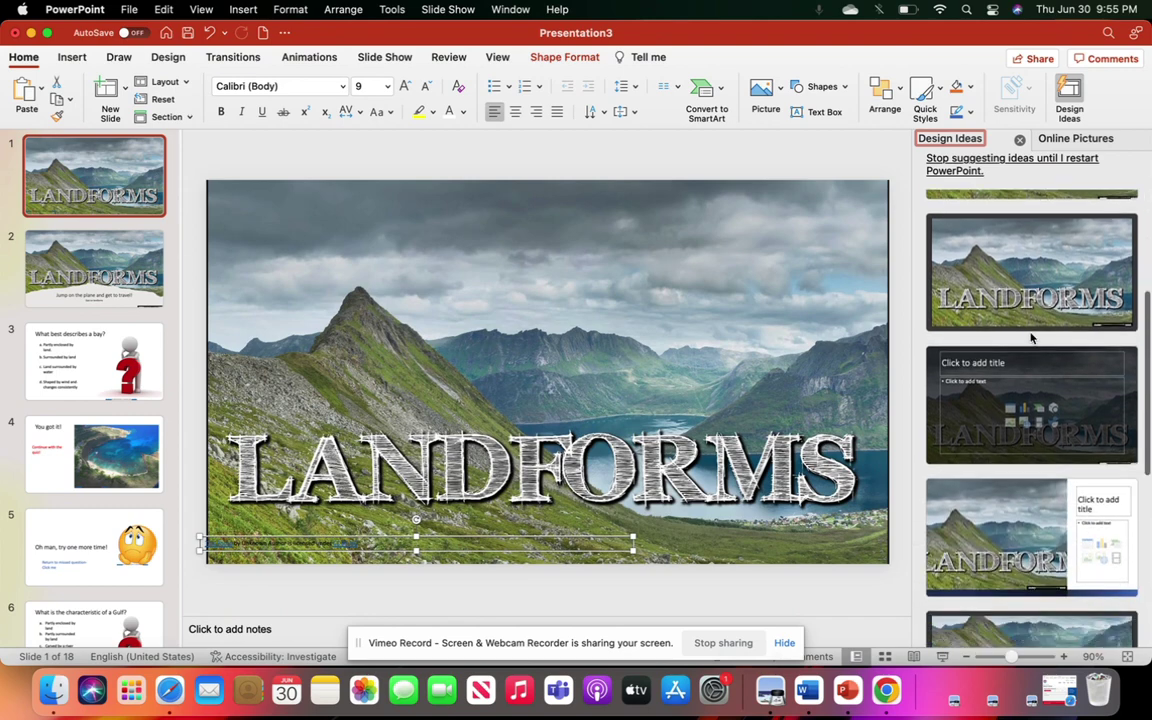
scroll(1032, 338, "down", 1)
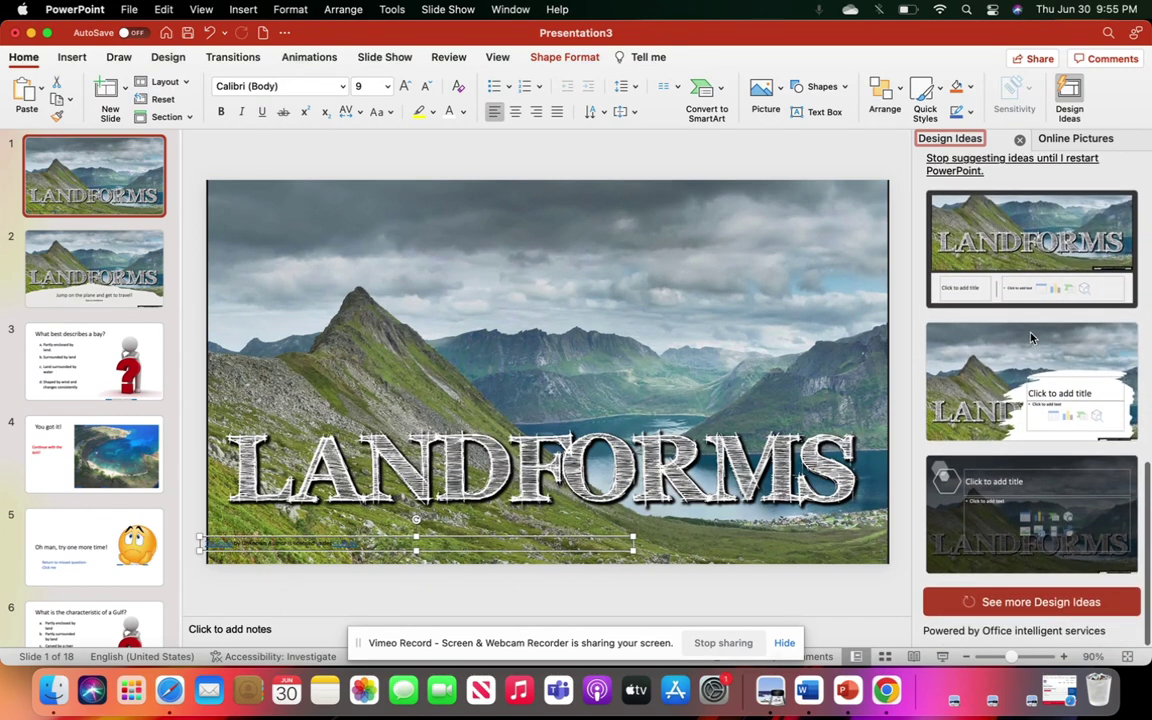
left_click(113, 289)
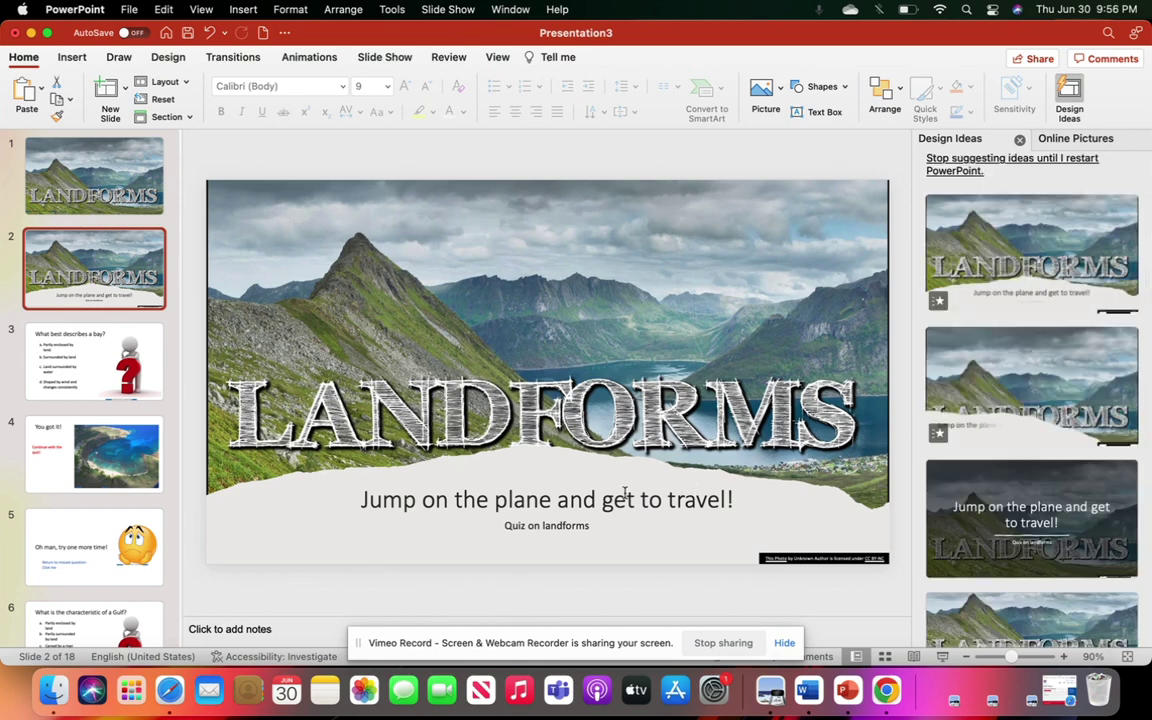
- Change 'travel' to 'traveling' so the subtitle reads 'Jump on the plane and get to traveling!'
left_click(430, 502)
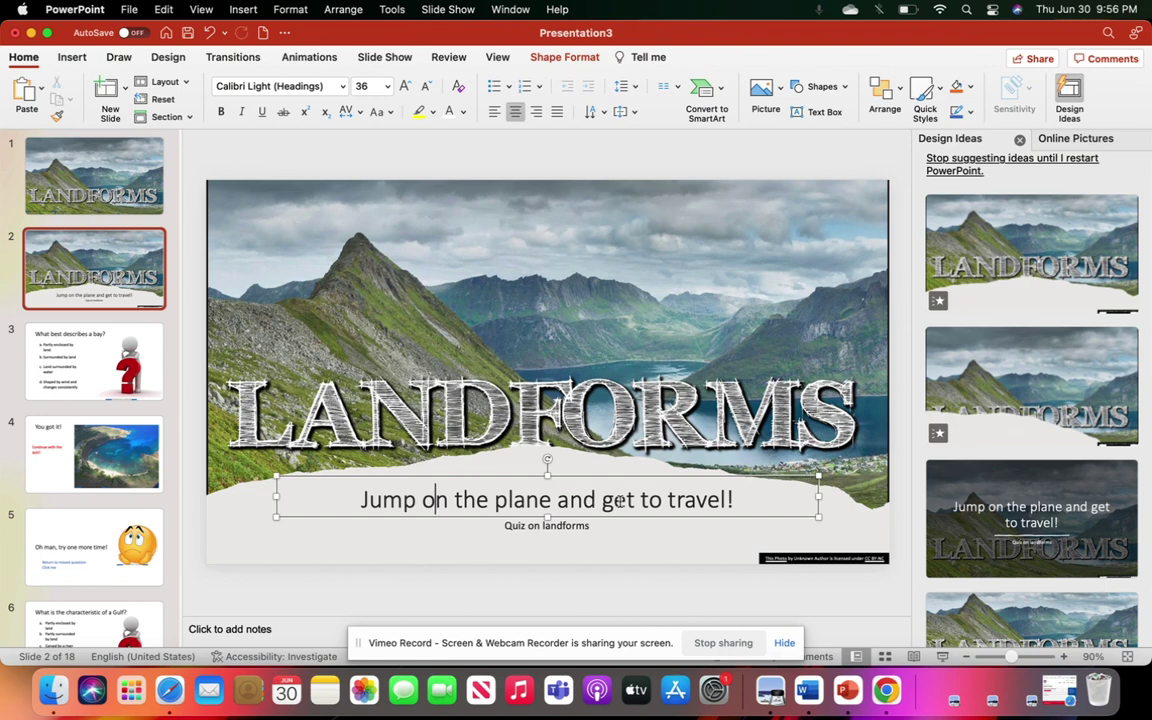
left_click(727, 499)
type("ing")
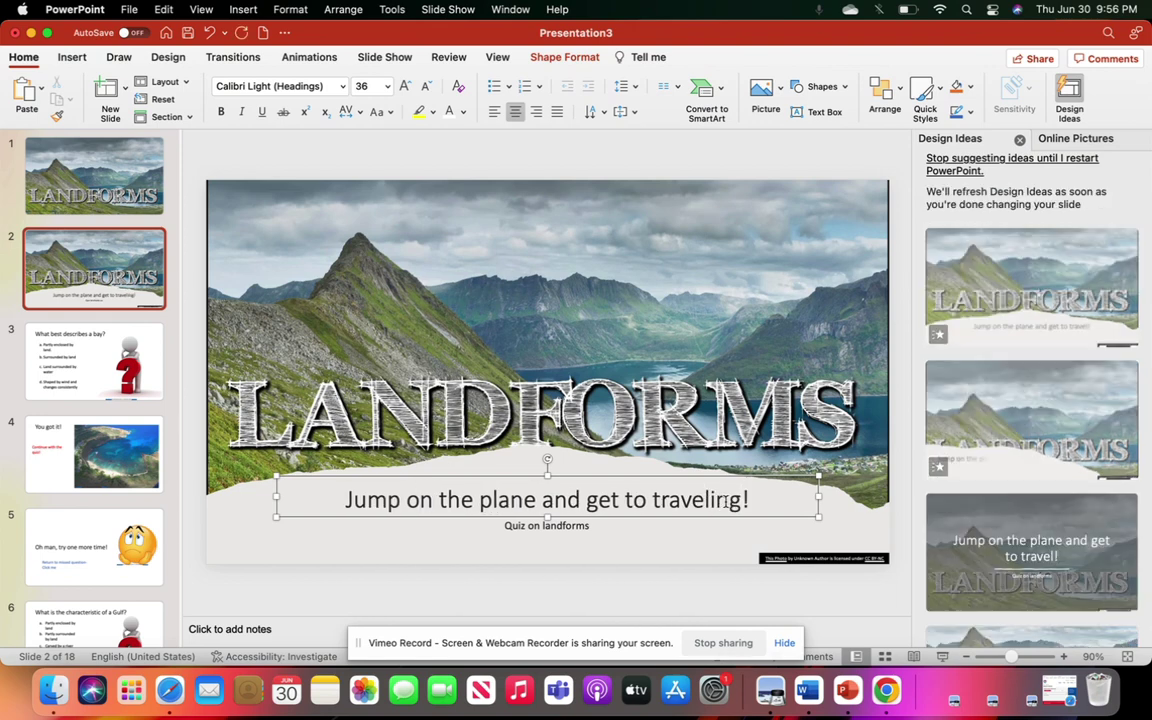
left_click(597, 527)
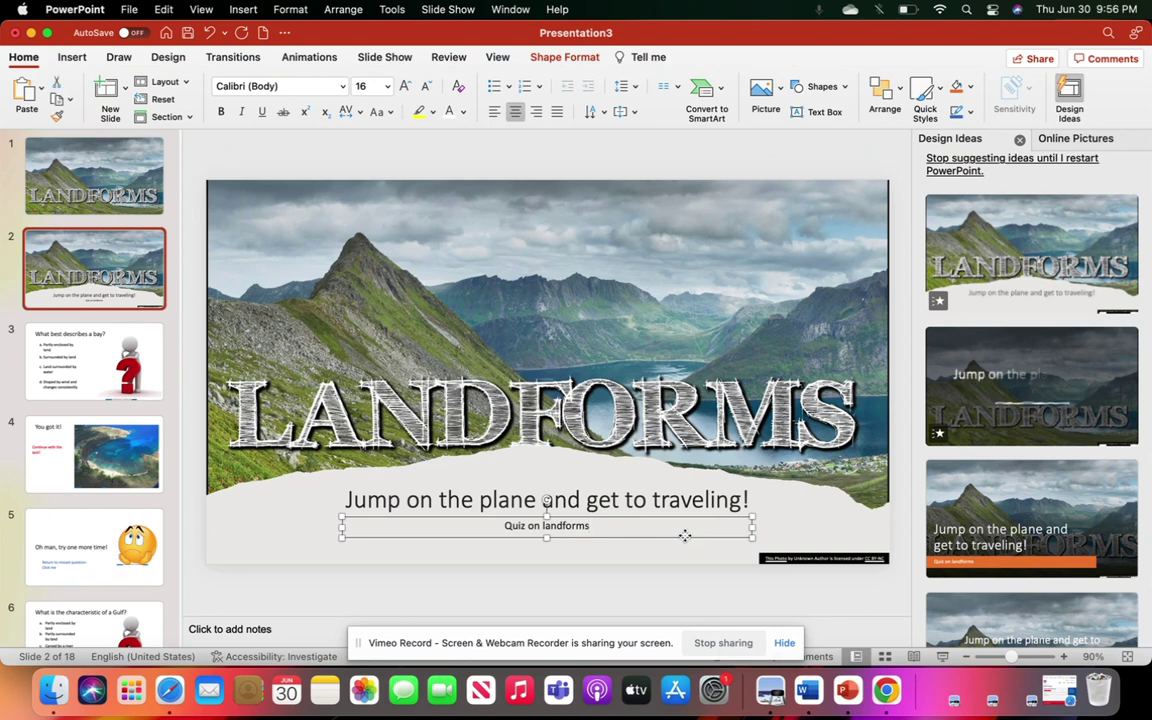
- Replace the lower 'Quiz on landforms' line with 'Continue to the quiz!'
left_click_drag(684, 536, 668, 548)
key("super+z")
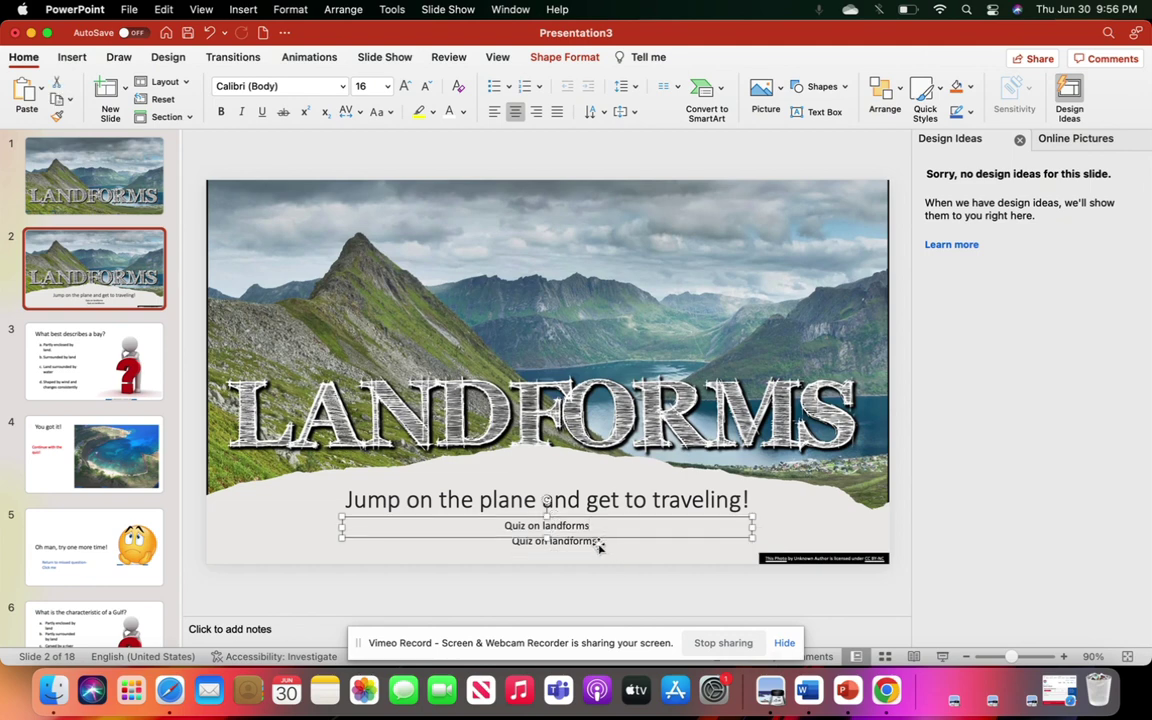
left_click(609, 545)
left_click(605, 548)
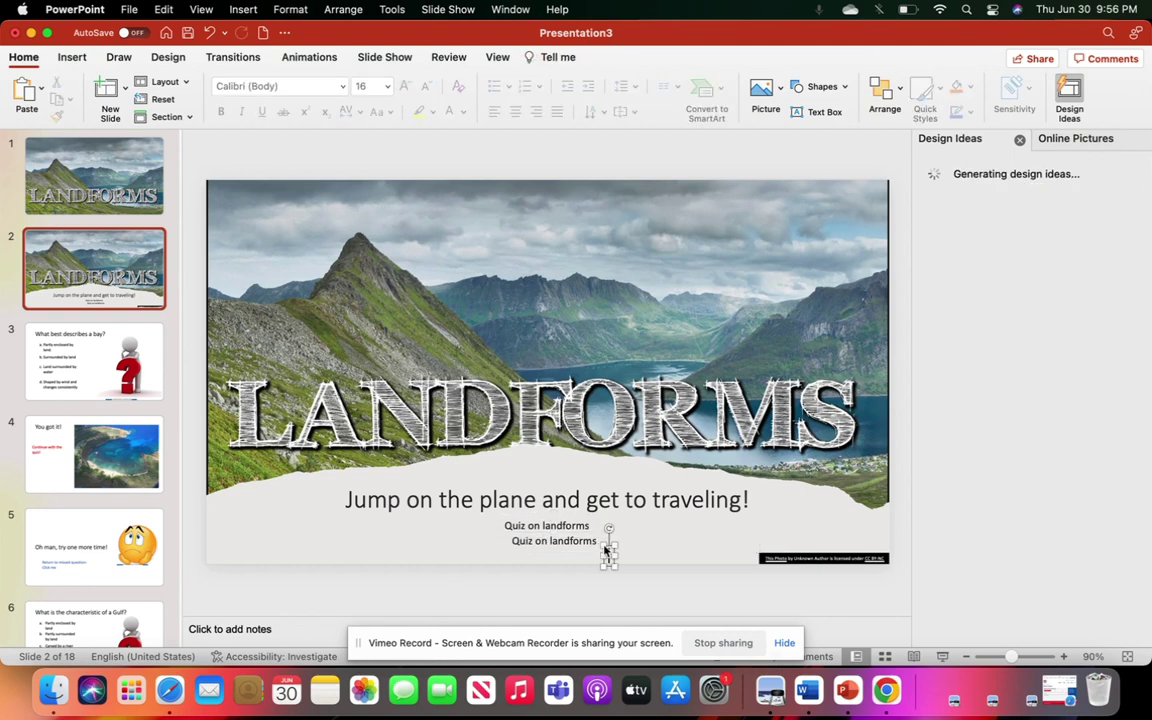
left_click(576, 543)
triple_click(576, 543)
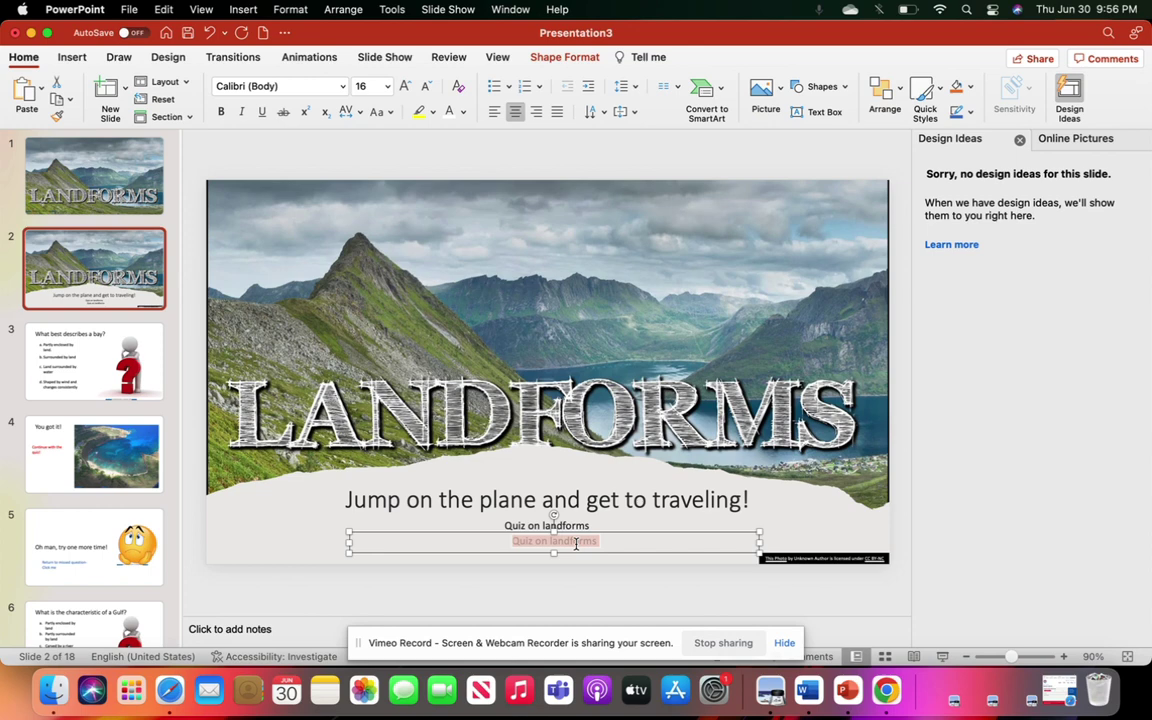
type("Cont")
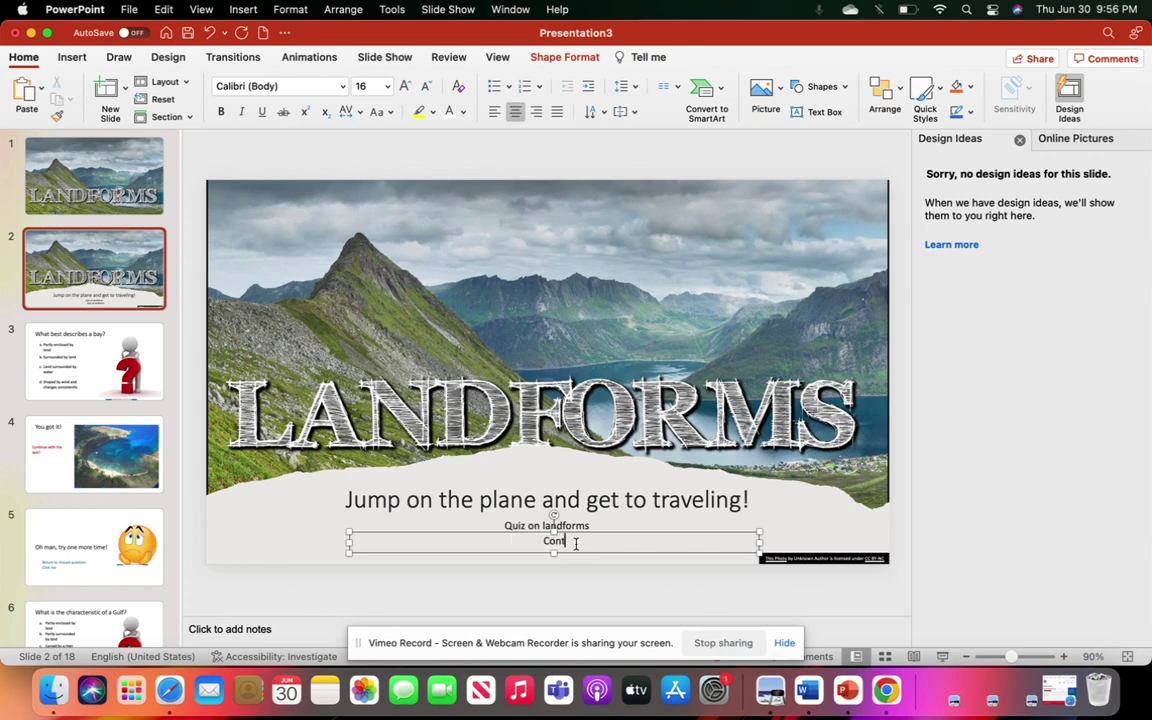
type("inue with")
key("BackSpace")
key("BackSpace")
key("BackSpace")
key("BackSpace")
key("BackSpace")
type("to The quiz!")
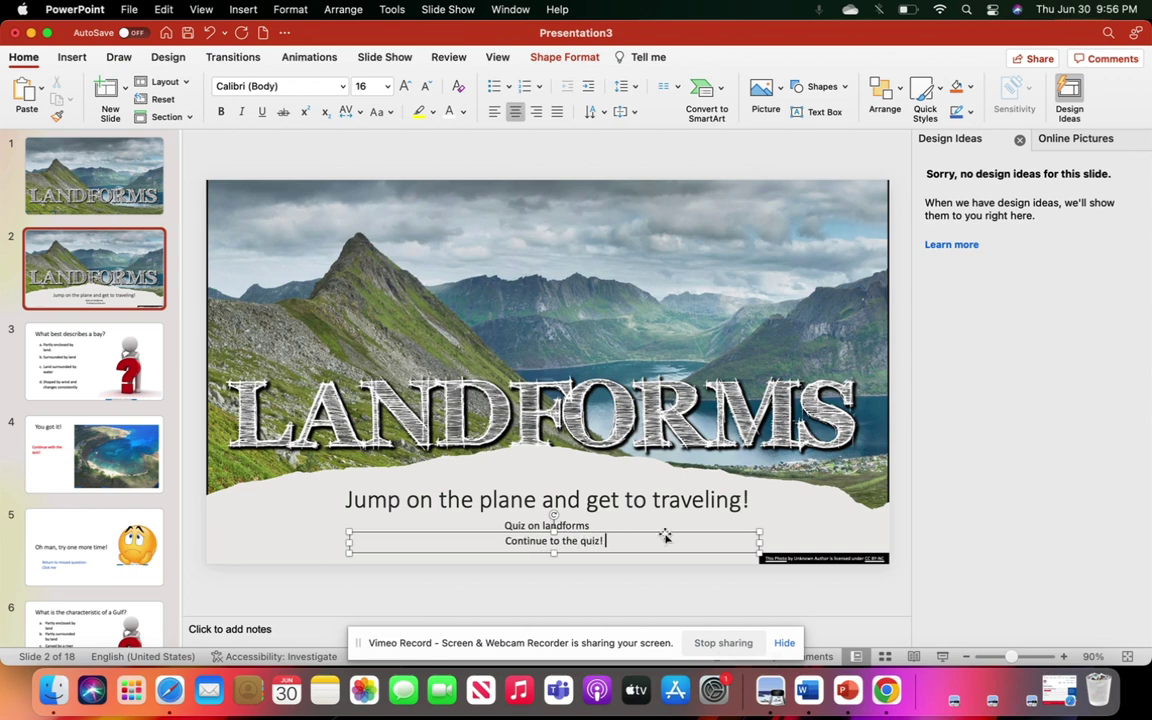
- Move 'Continue to the quiz!' to the lower right and enlarge its text to 22 pt
left_click_drag(676, 552, 806, 561)
key("super+a")
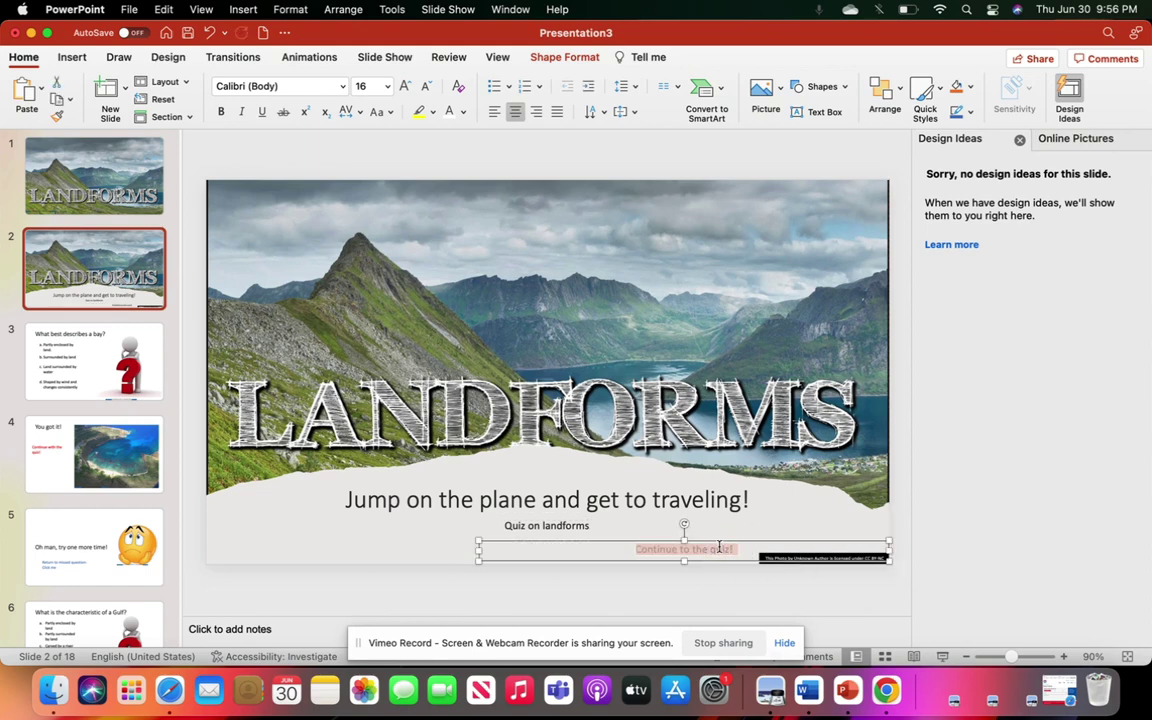
left_click(406, 89)
left_click(406, 89)
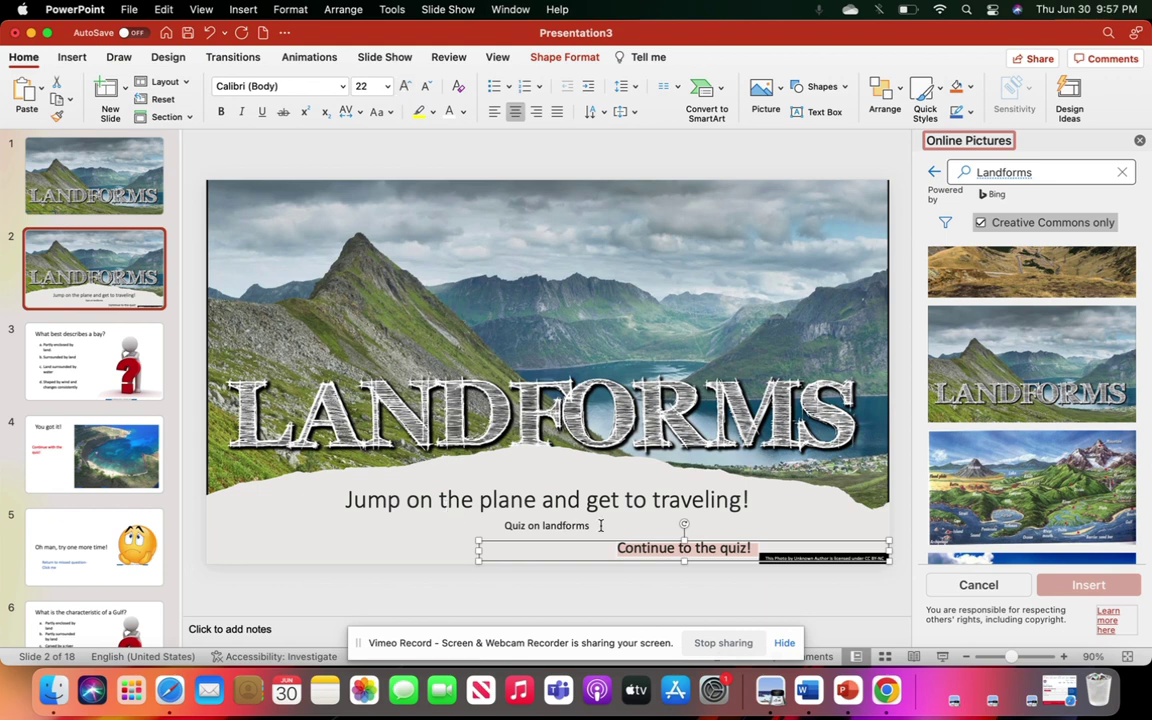
left_click(744, 530)
left_click(731, 551)
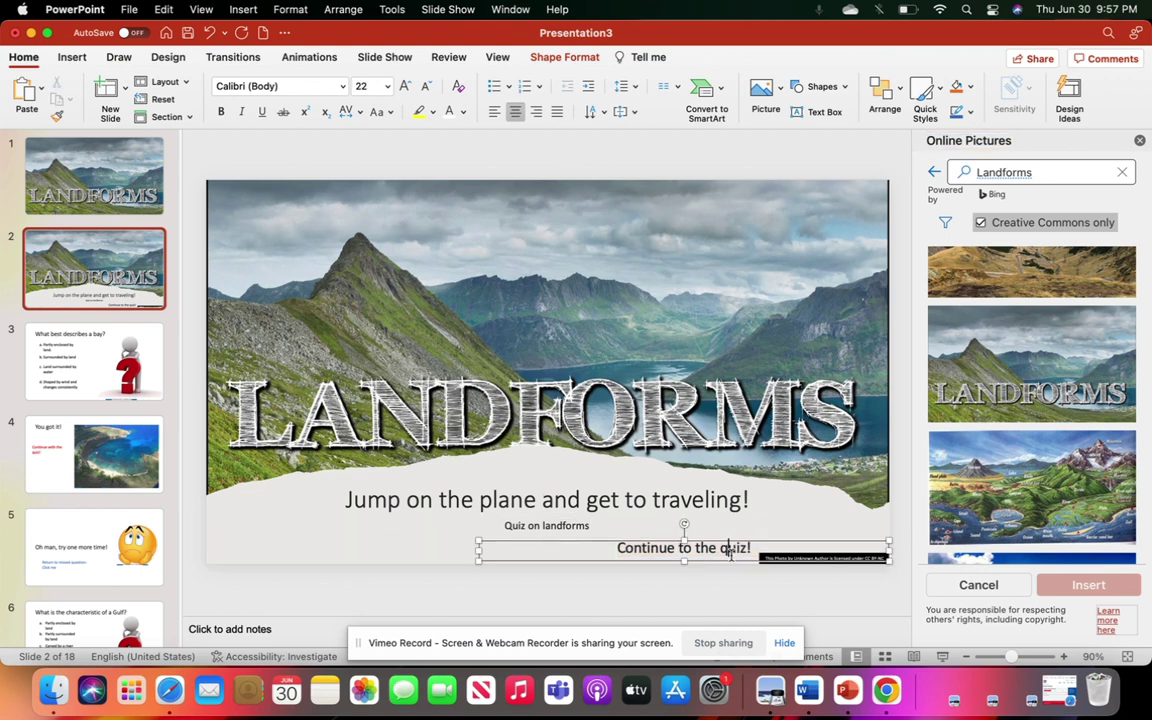
- Add a hyperlink to the 'Continue to the quiz!' box targeting Next Slide in this document
right_click(734, 556)
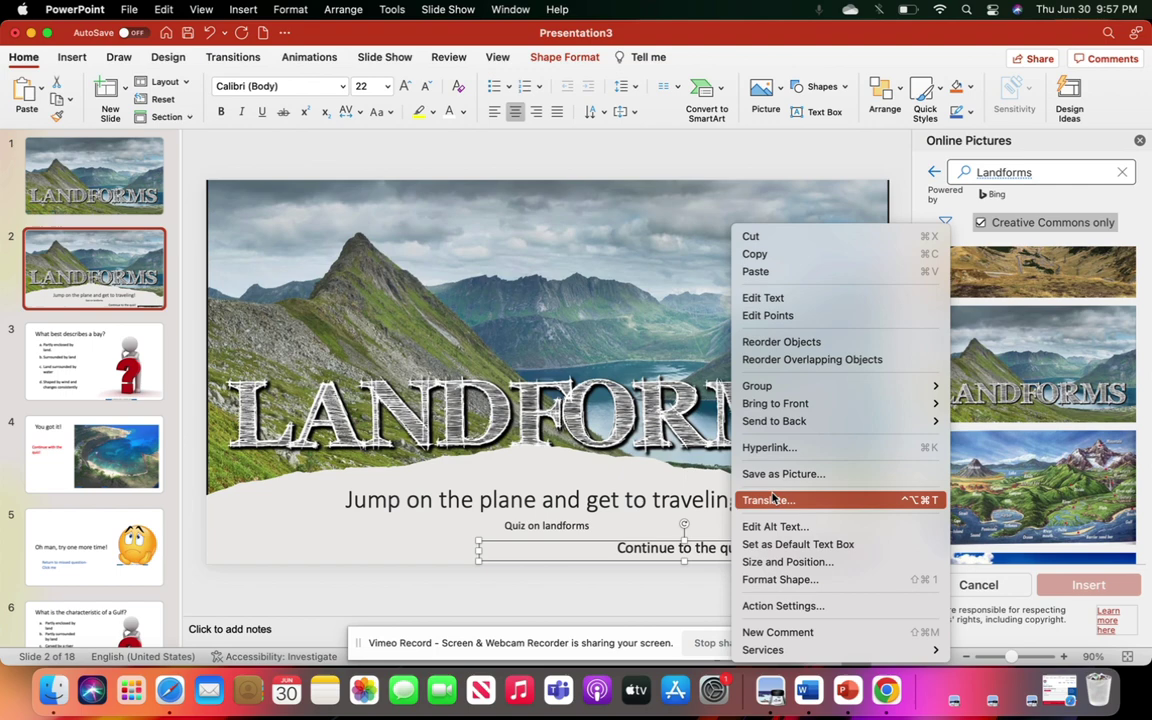
left_click(789, 453)
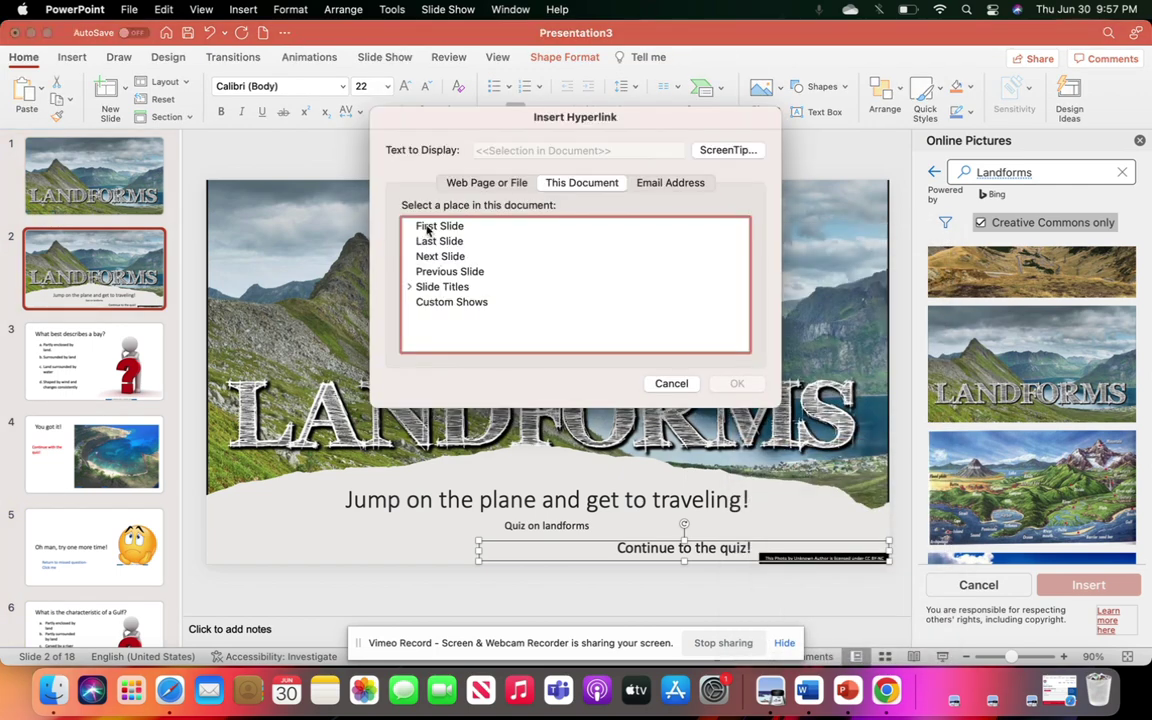
left_click(476, 186)
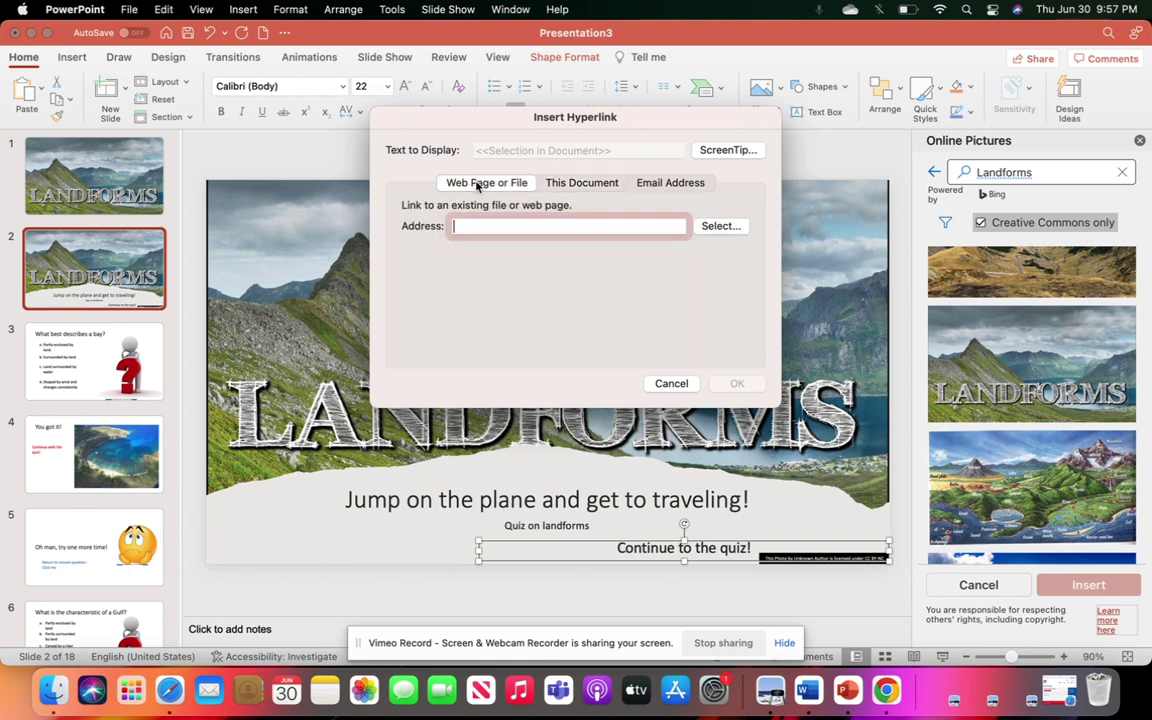
left_click(581, 184)
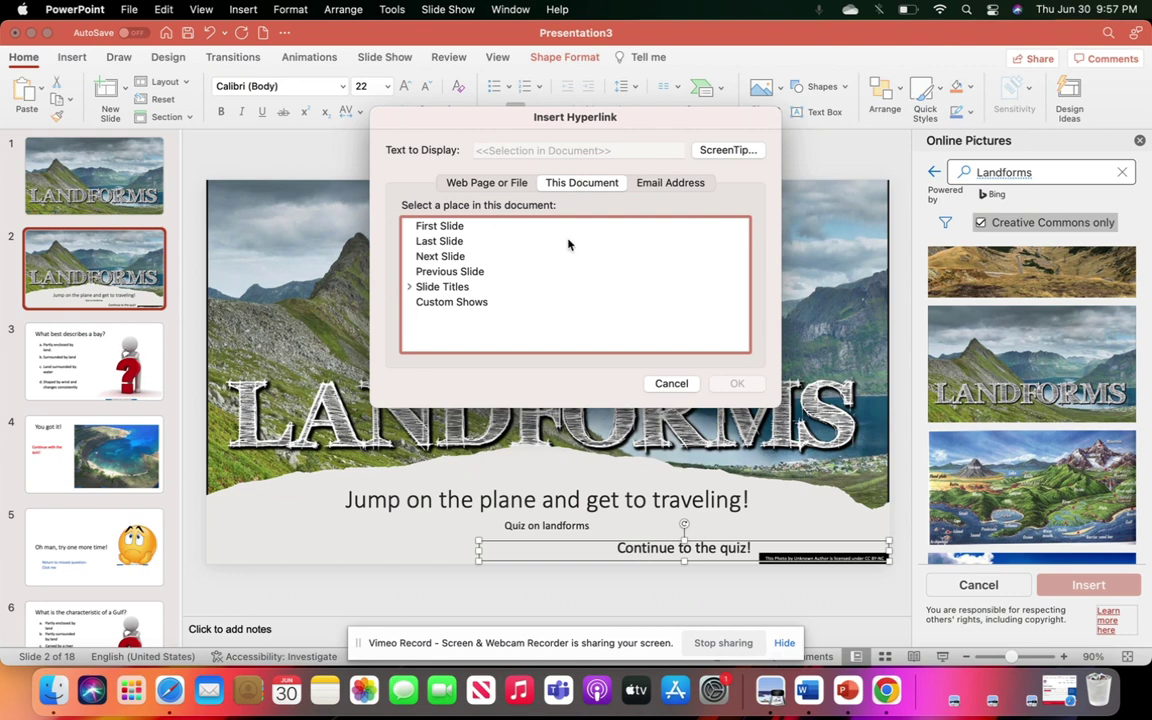
left_click(670, 184)
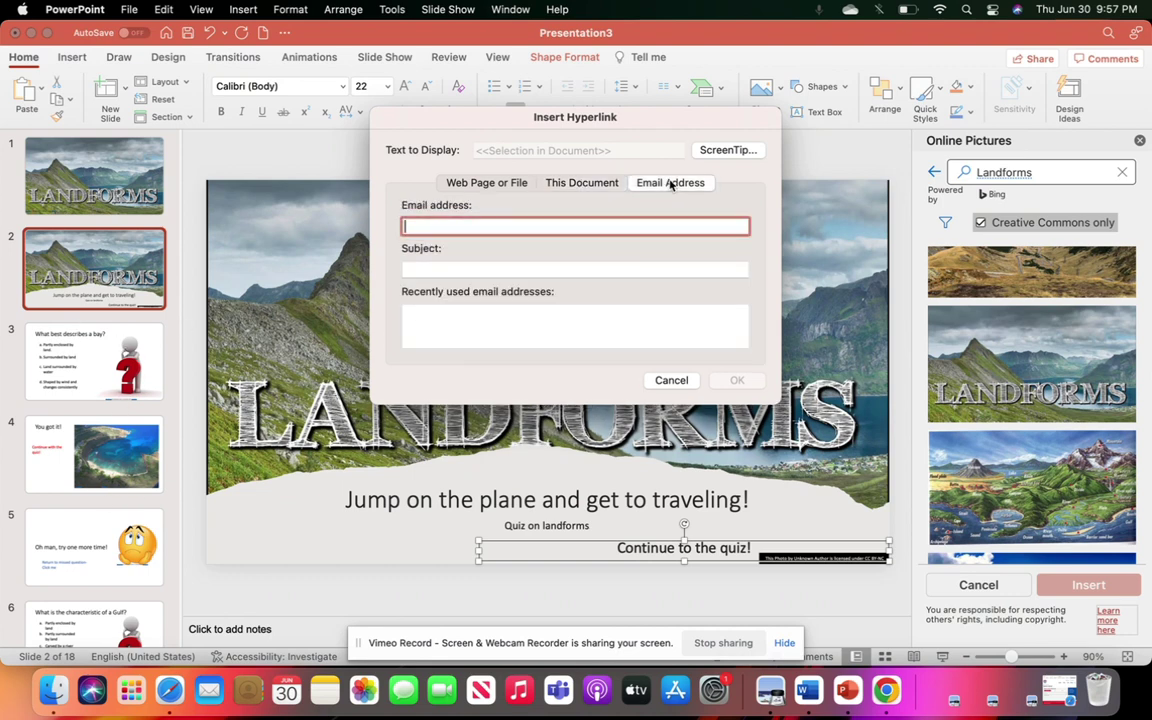
left_click(584, 184)
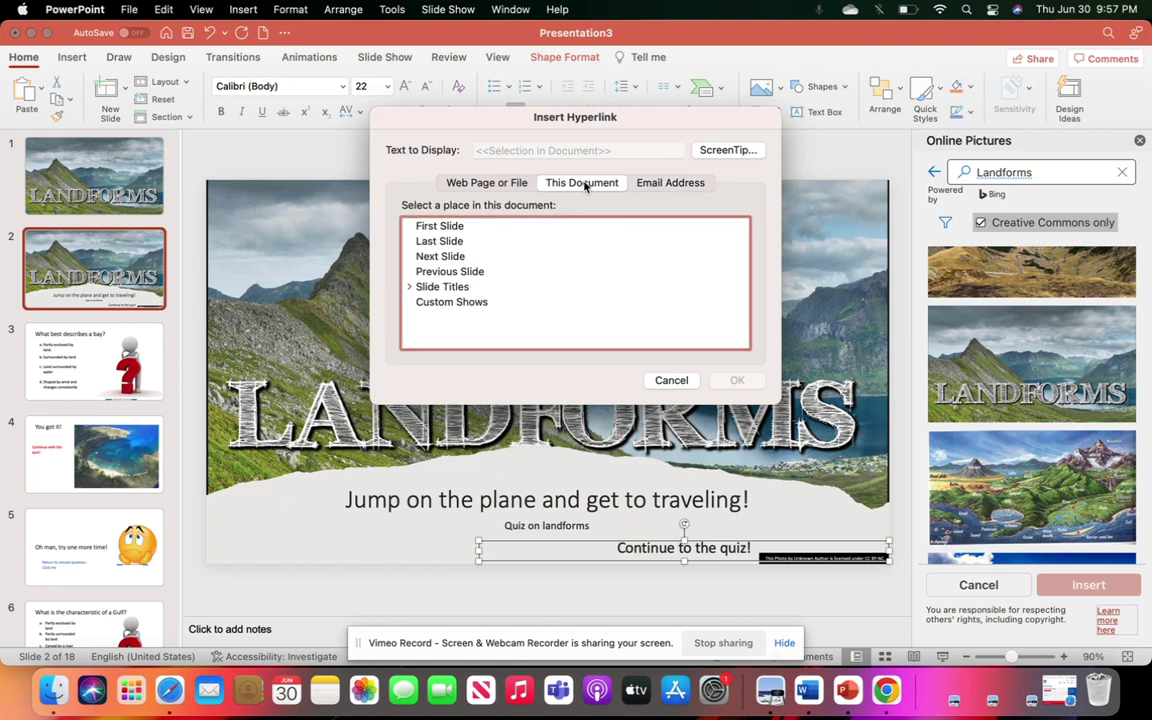
left_click(455, 256)
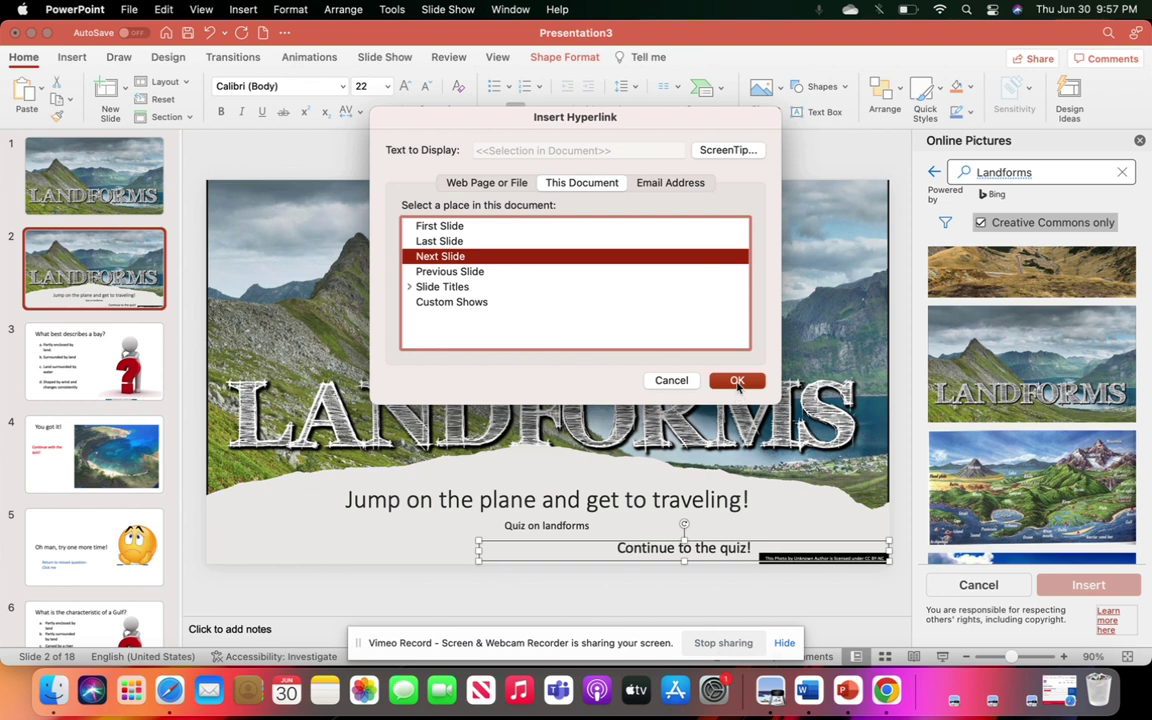
- Confirm the link, then play from the current slide and follow it to the bay question
left_click(737, 382)
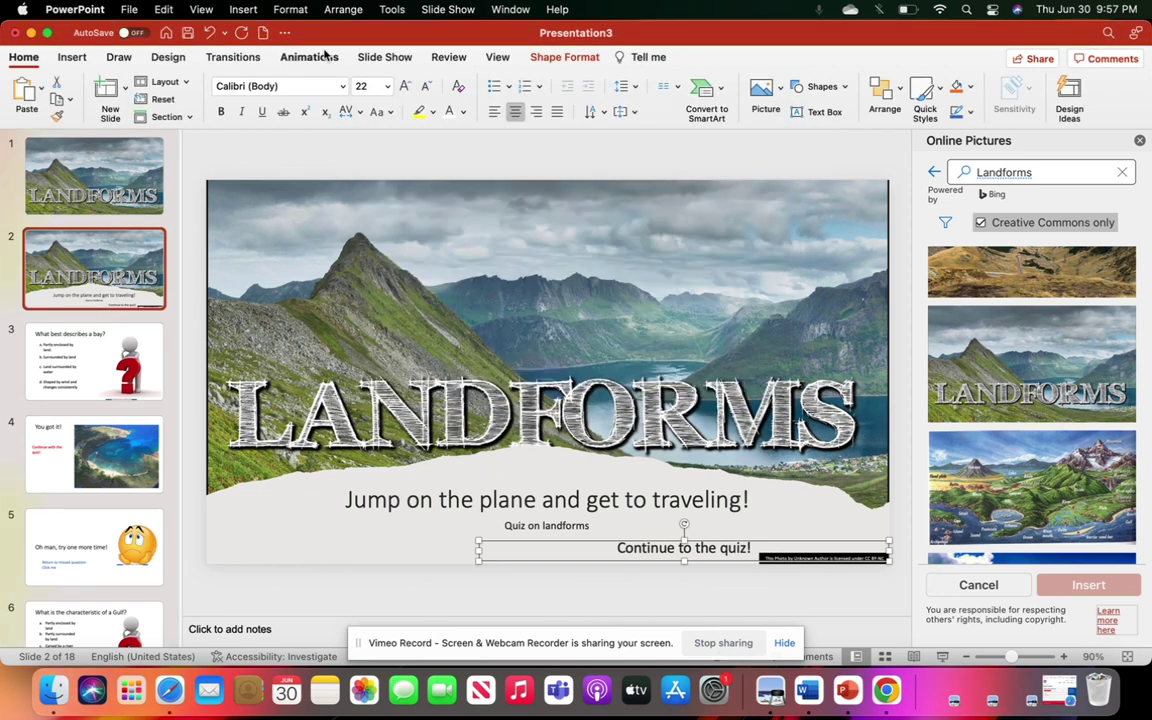
left_click(382, 57)
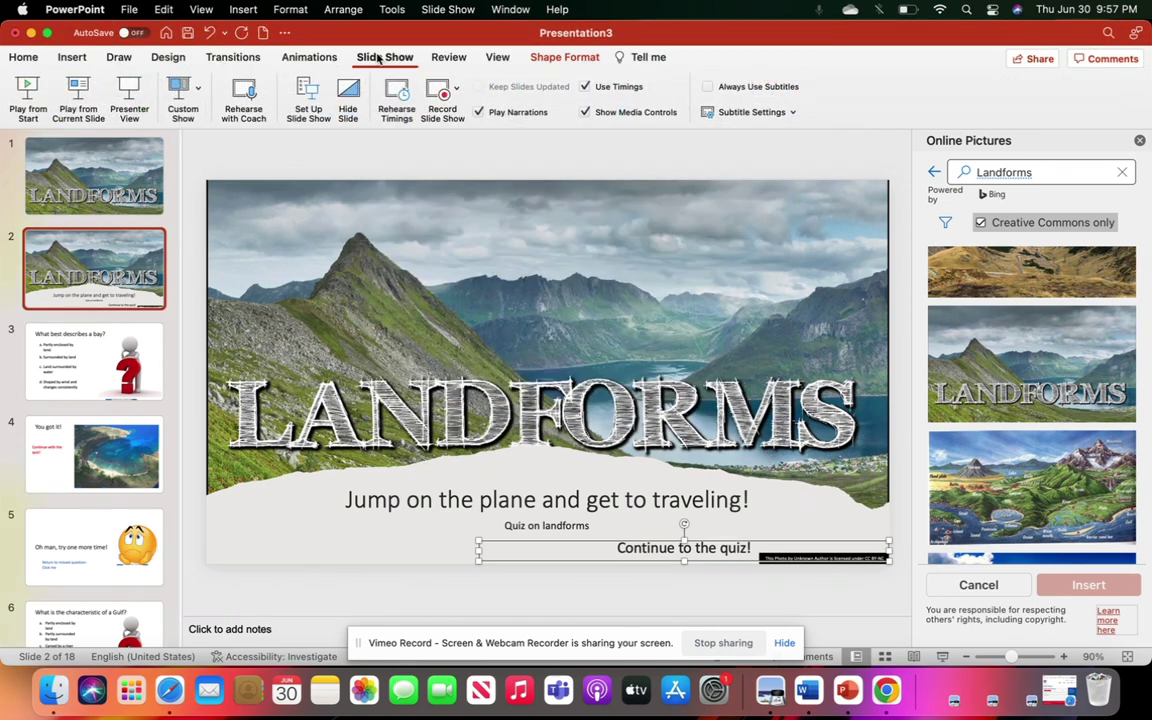
left_click(73, 97)
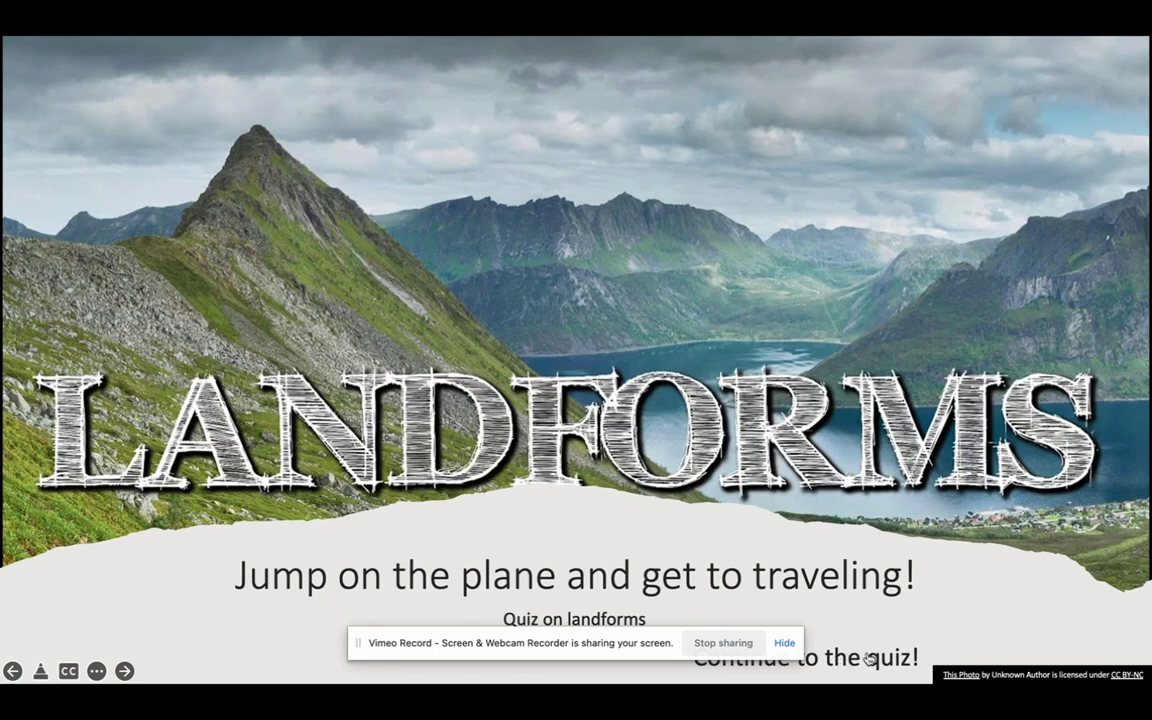
left_click(868, 658)
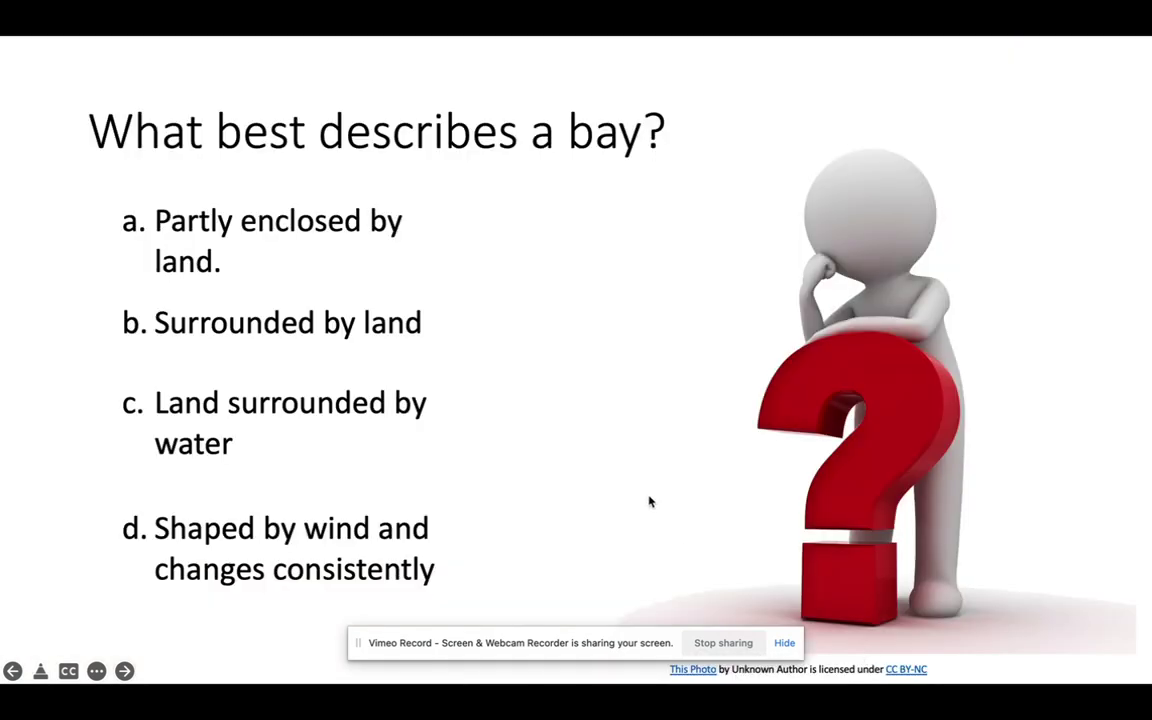
key("Escape")
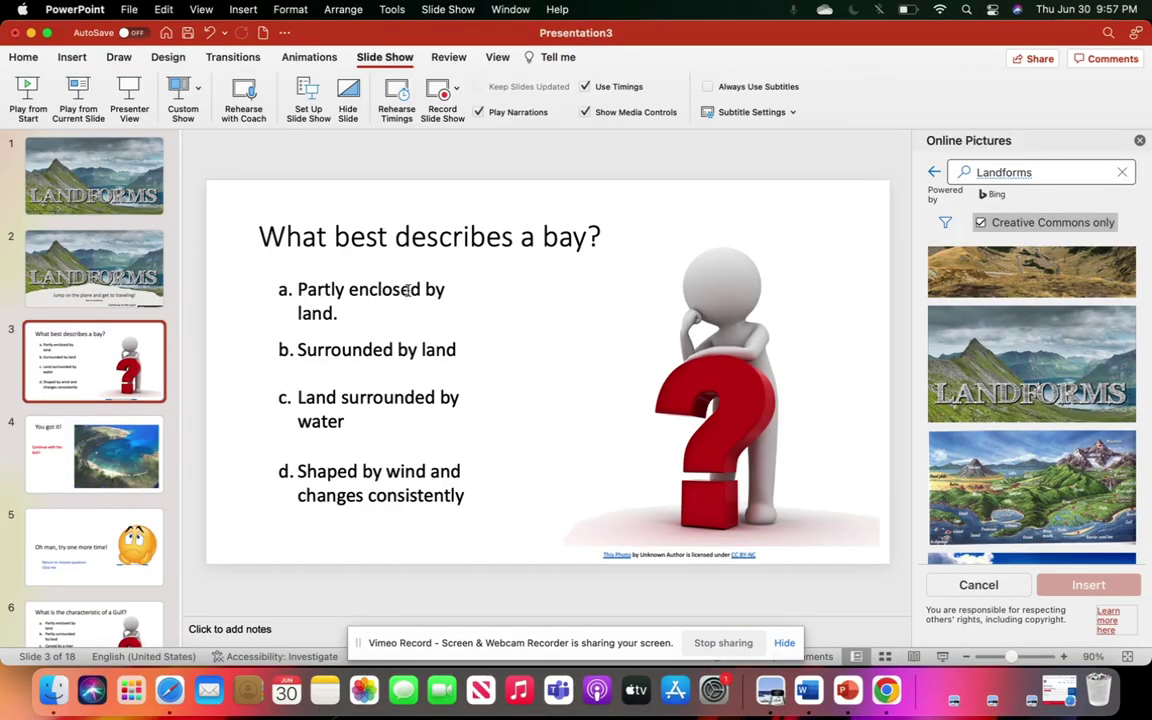
- Capitalize 'bay' to 'Bay' in the slide 3 question title
left_click(559, 237)
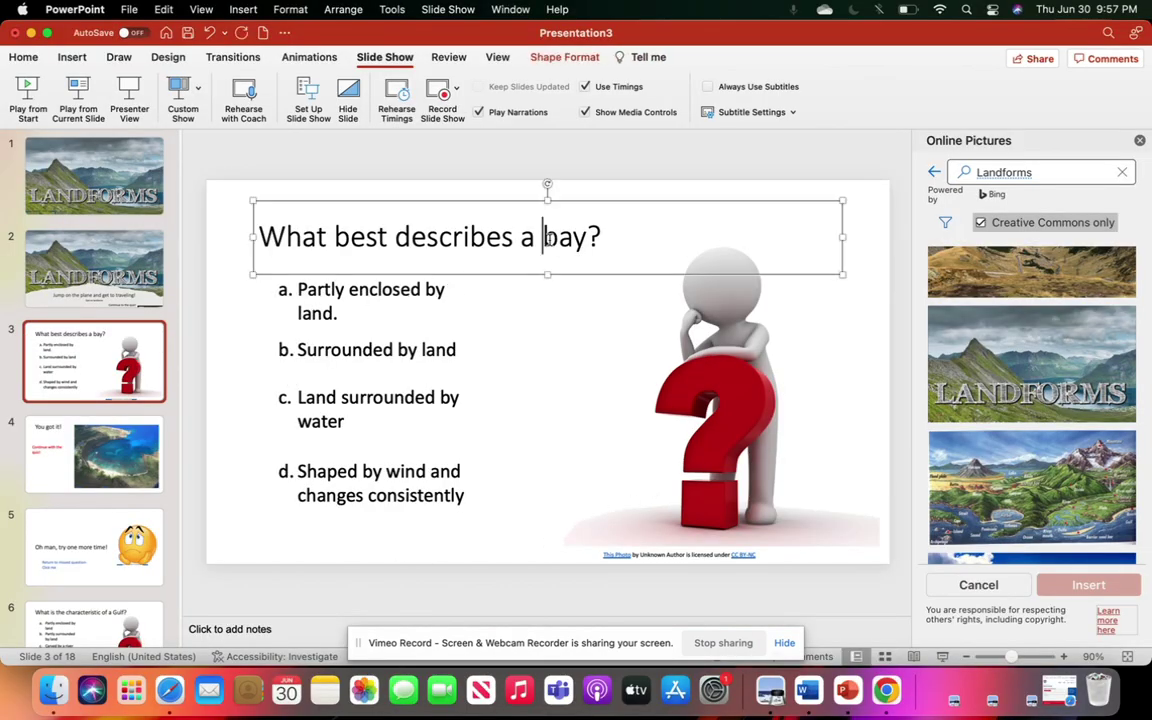
key("BackSpace")
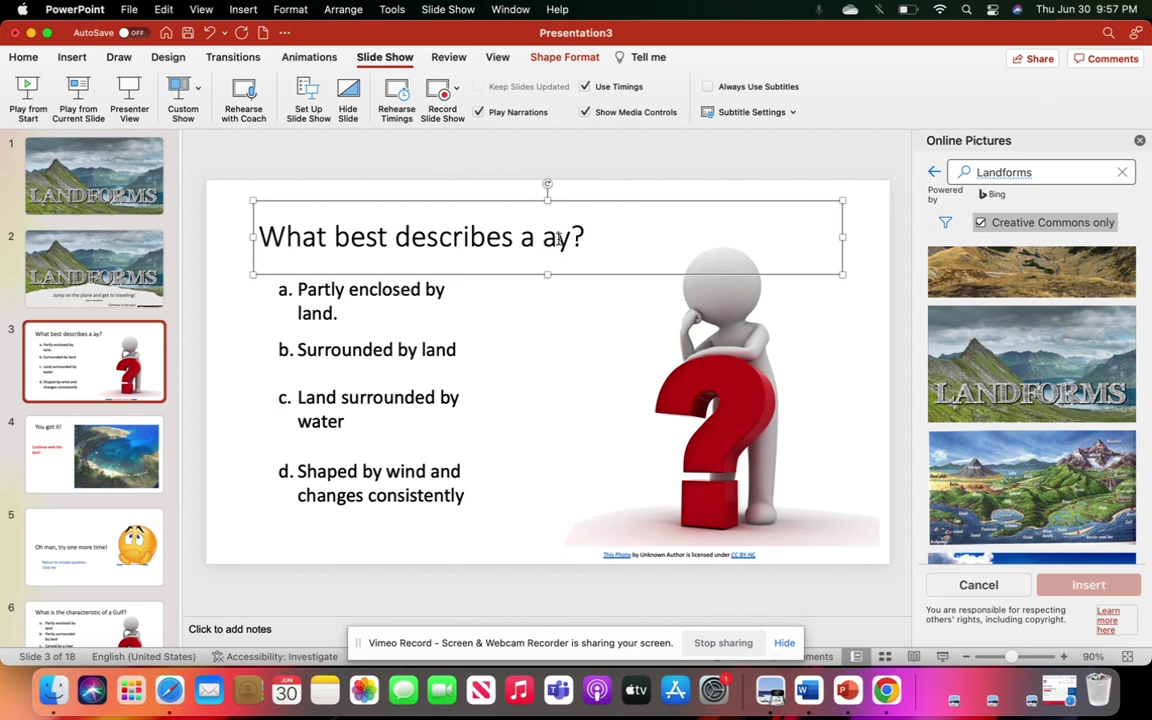
type("B")
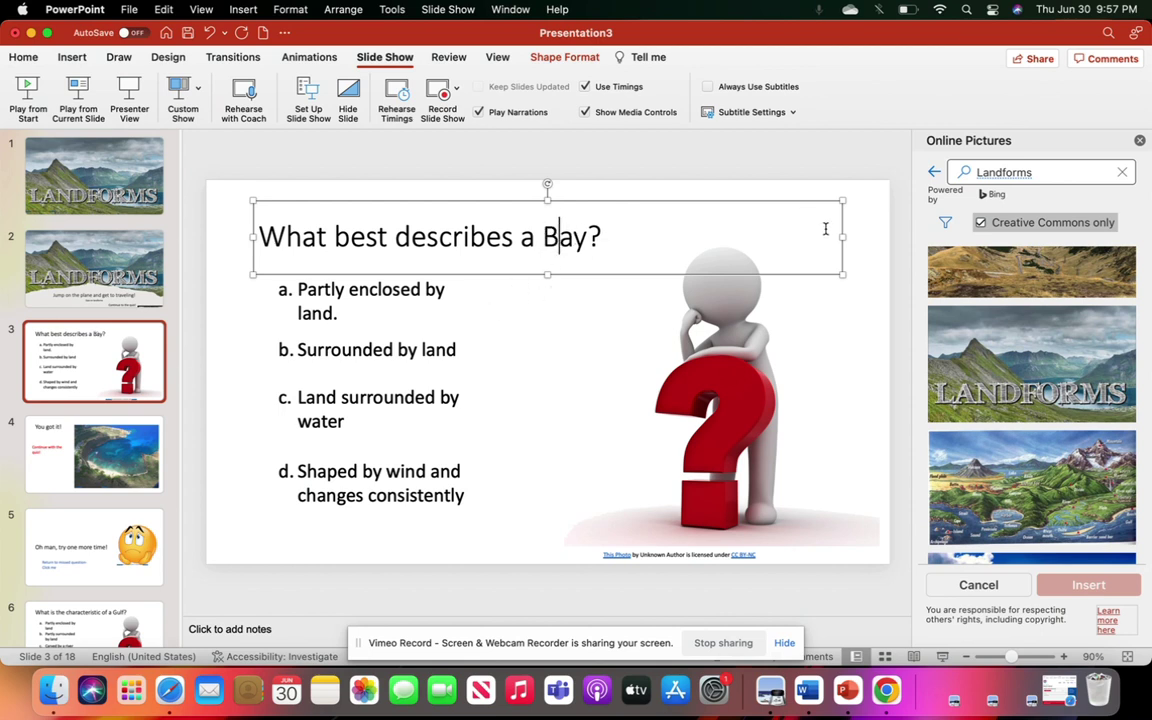
left_click(335, 313)
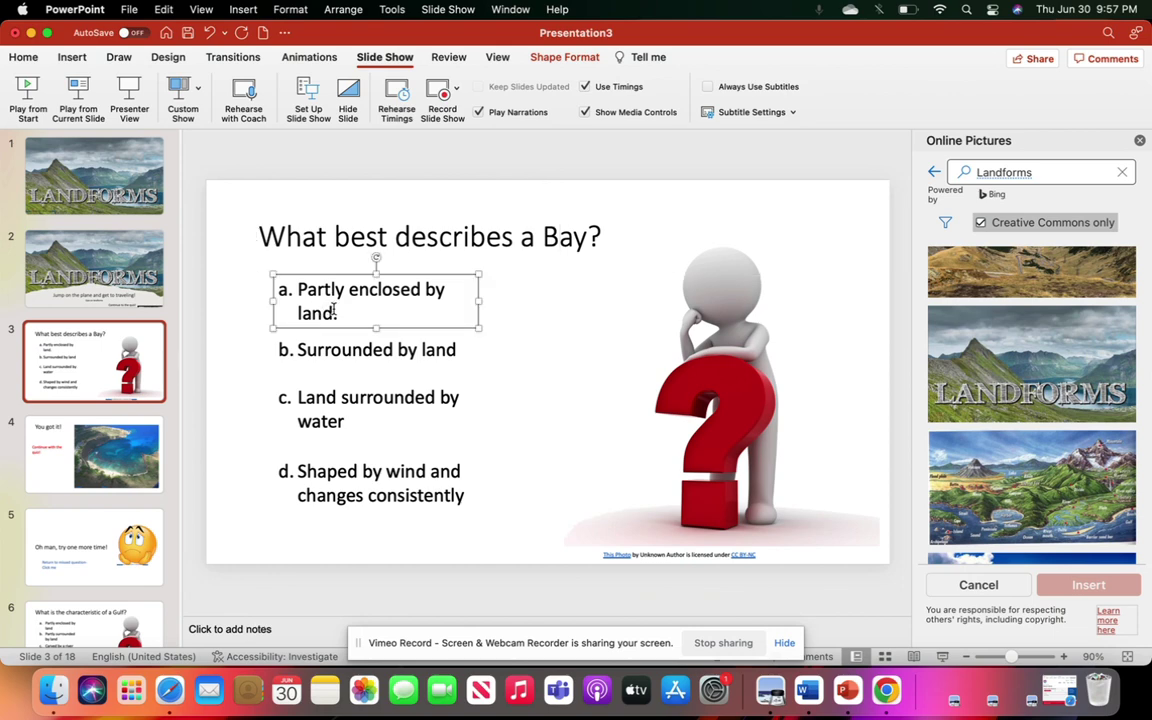
left_click(24, 58)
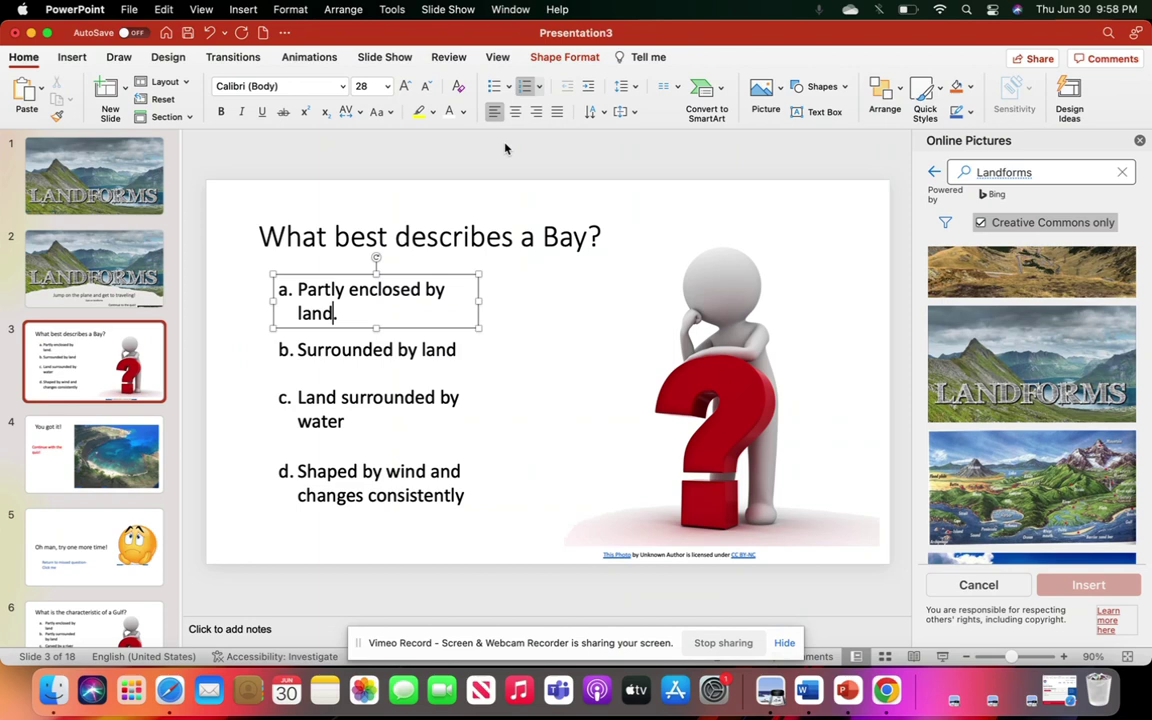
- Set the 'Surrounded by land' answer's lettered numbering to start at 2, showing 'b.'
left_click(540, 88)
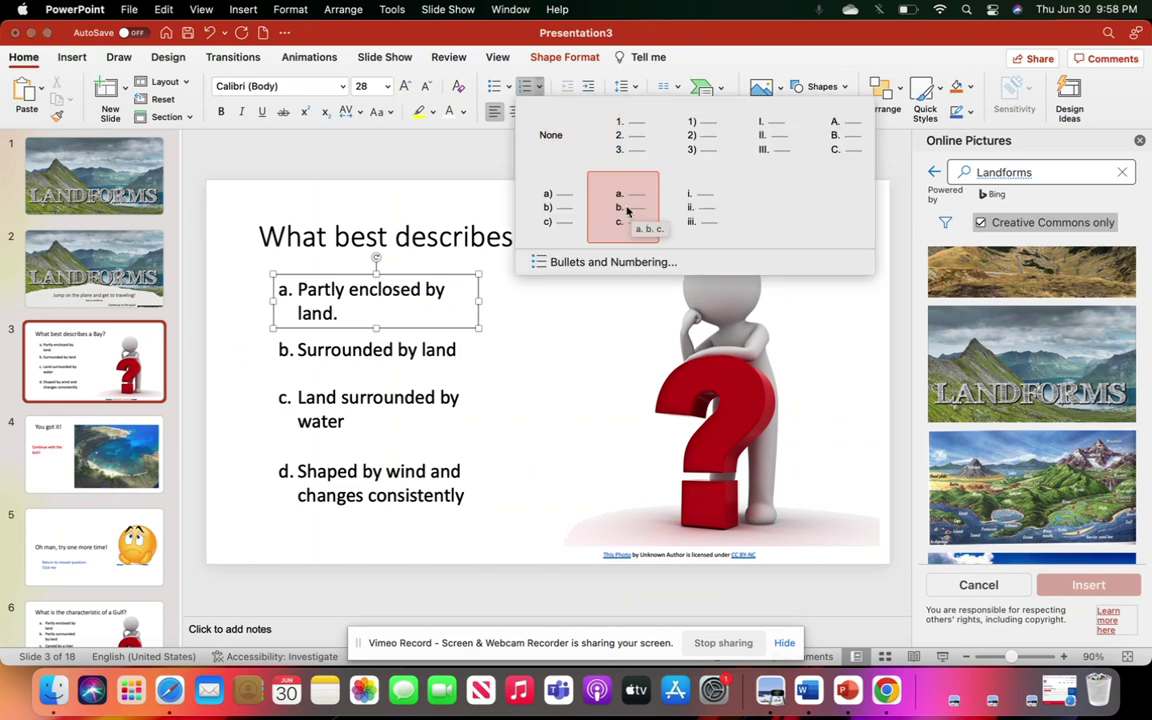
left_click(340, 360)
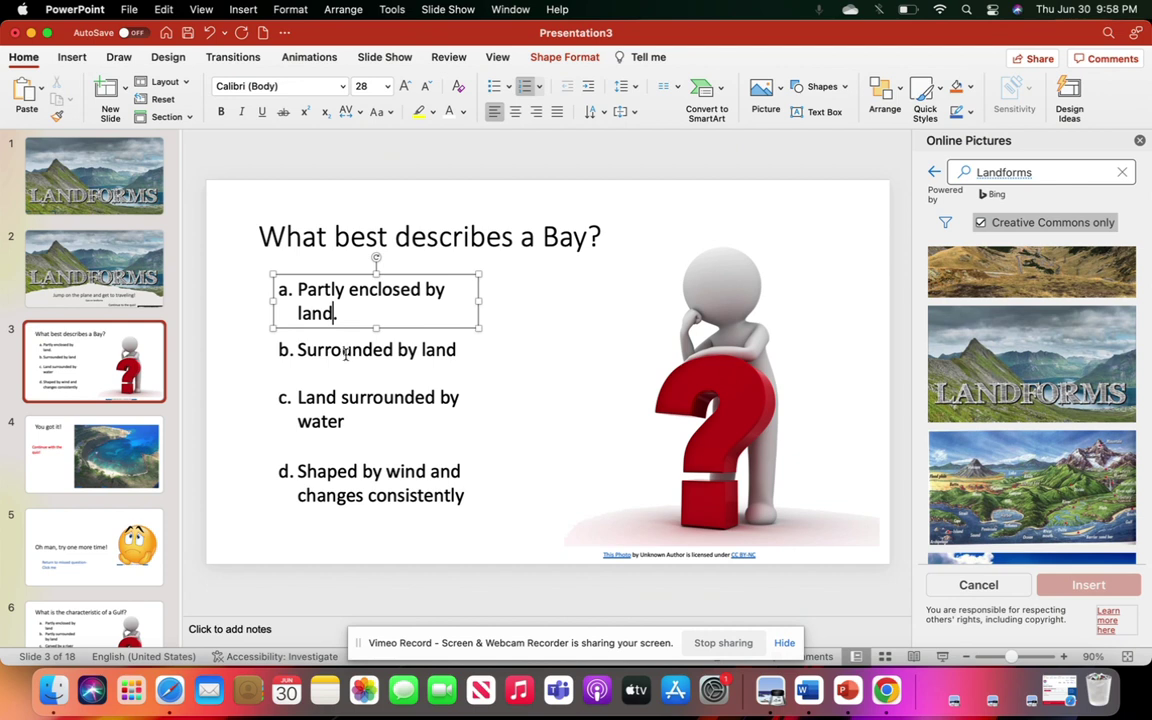
left_click(343, 352)
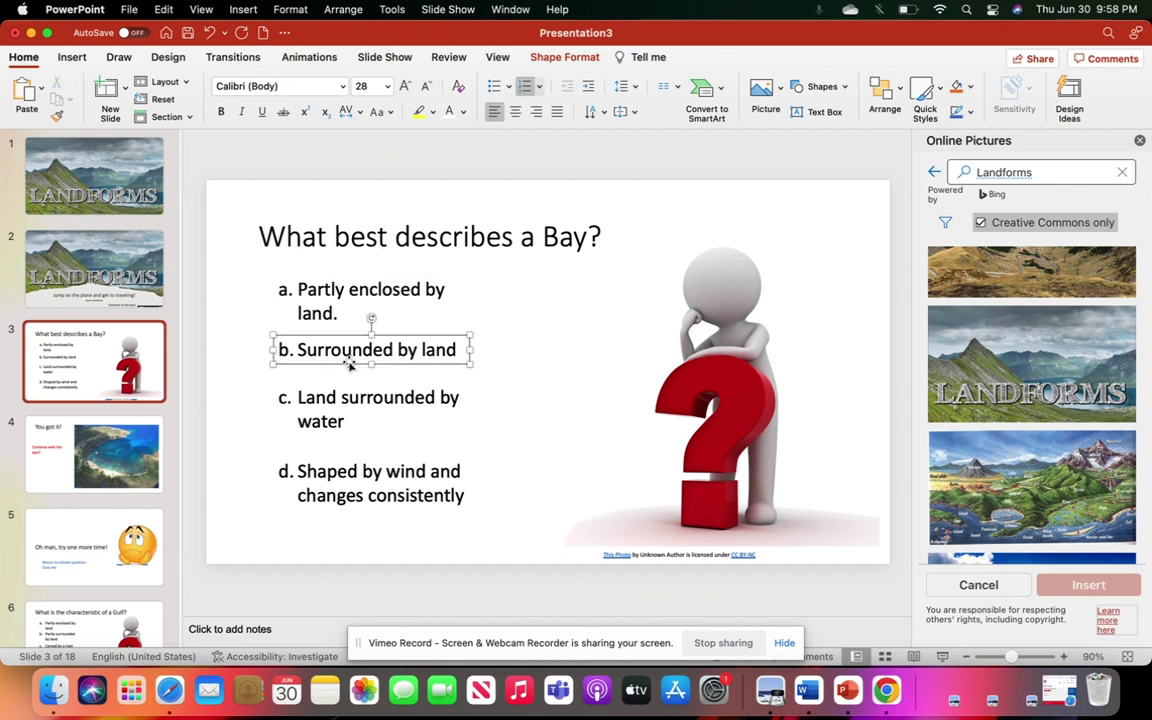
left_click(539, 86)
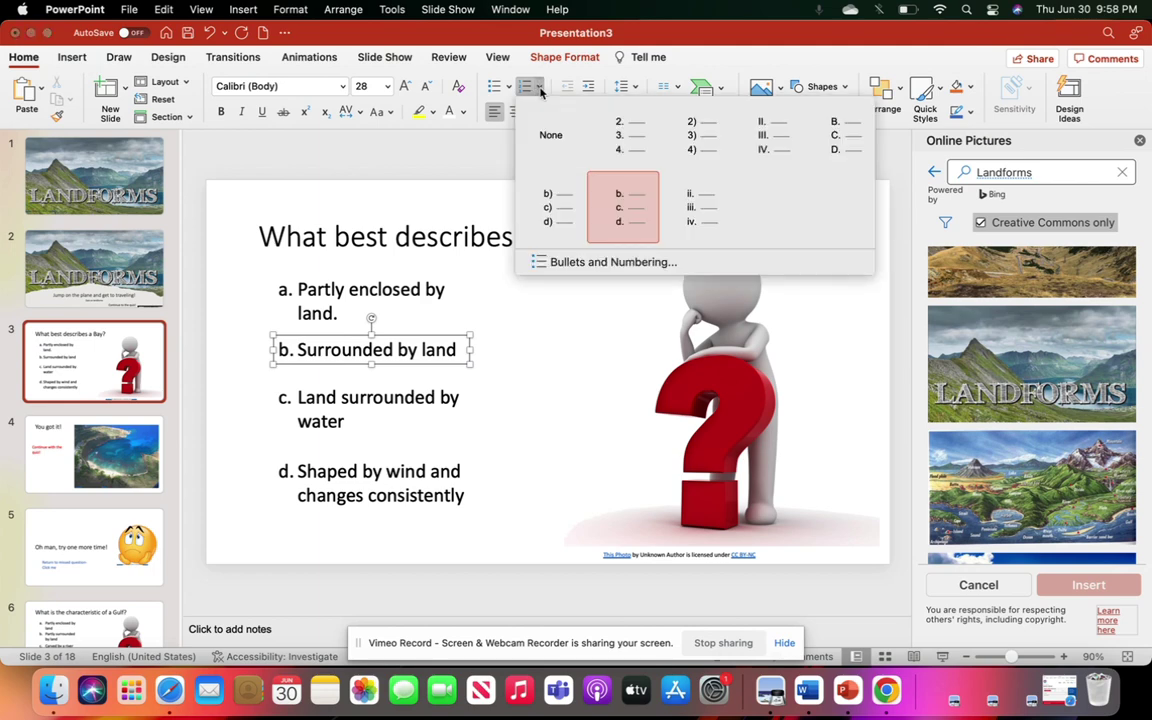
left_click(612, 261)
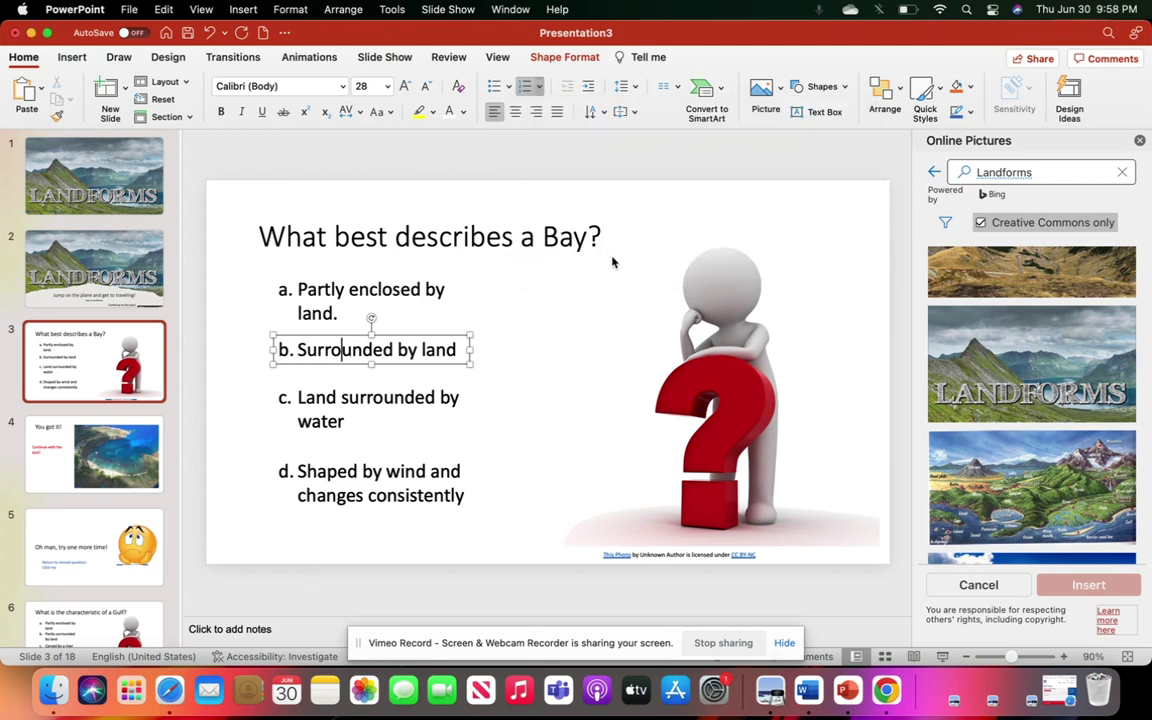
left_click(628, 452)
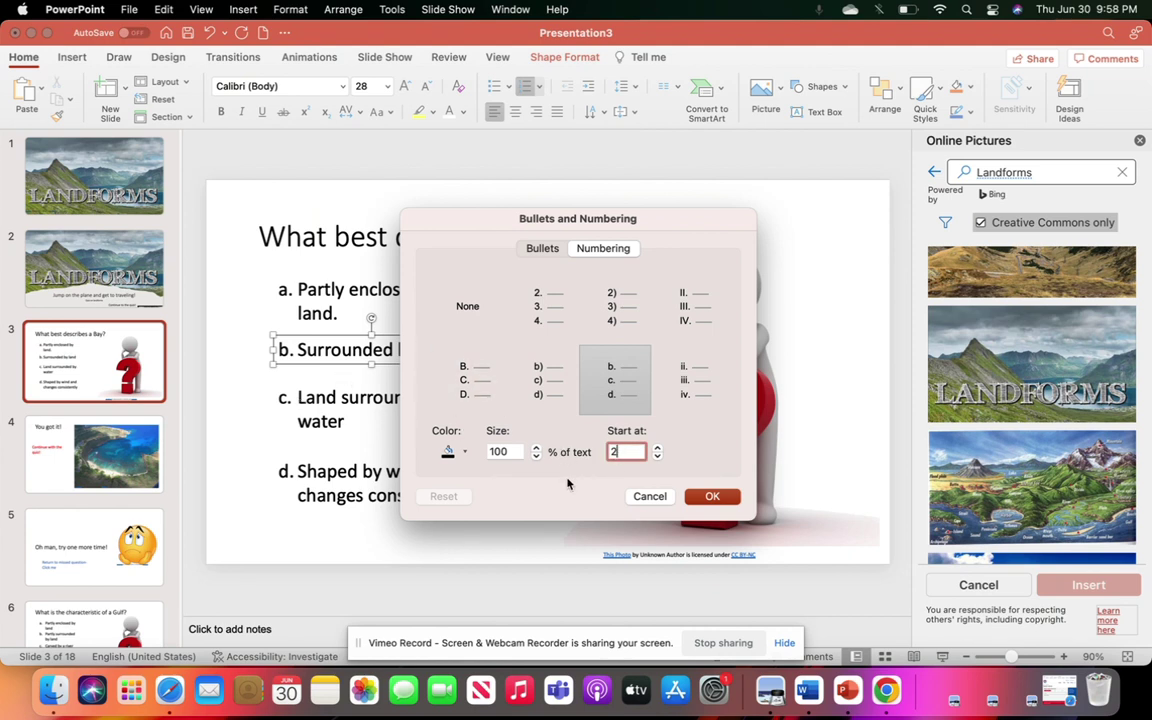
left_click(715, 500)
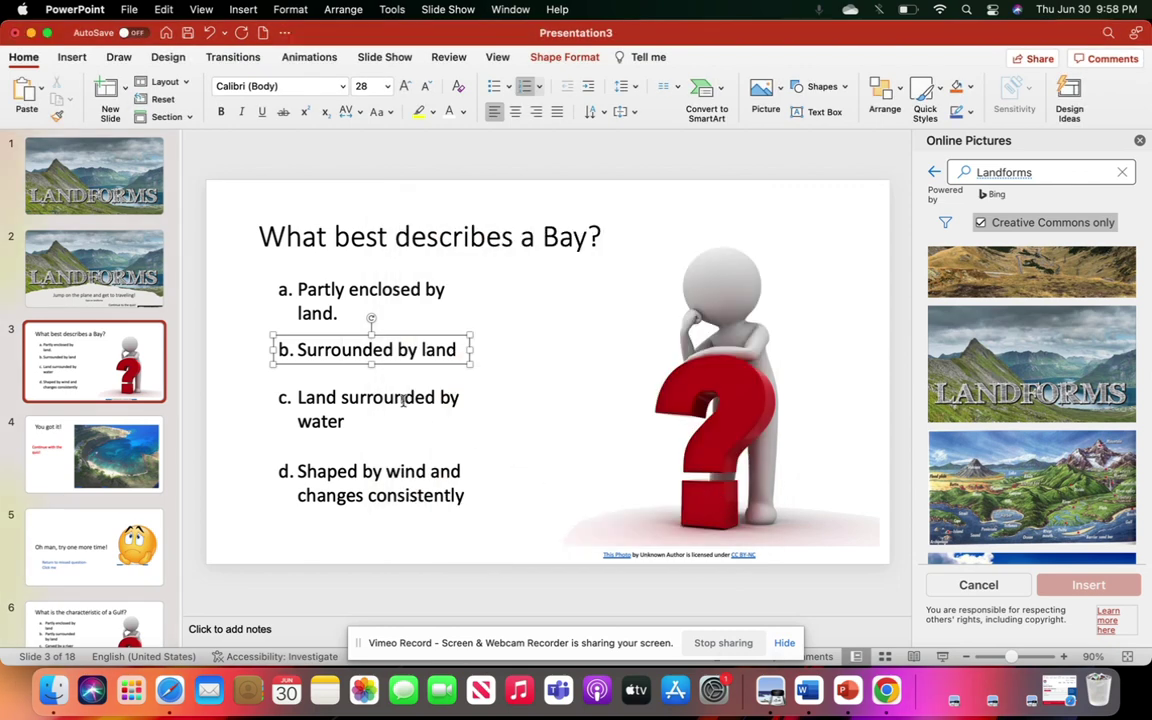
- Replace the Landforms picture search with 'question mark', then close the pane without inserting an image
left_click(645, 281)
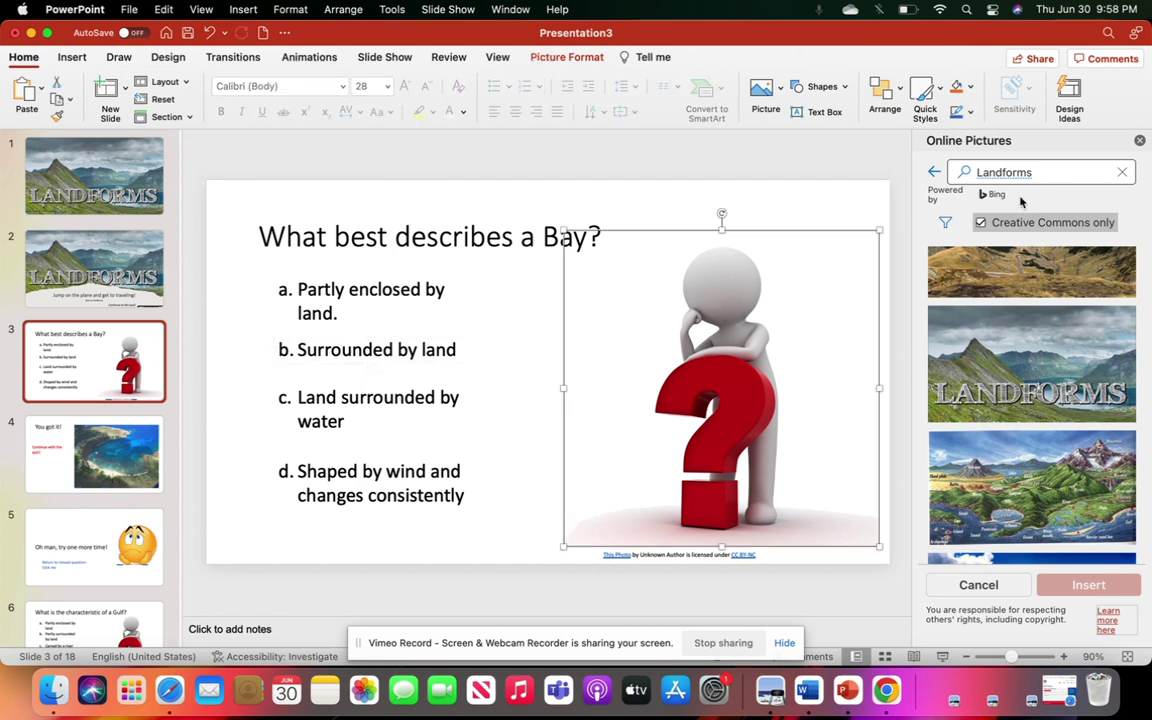
left_click(1081, 174)
left_click(1121, 173)
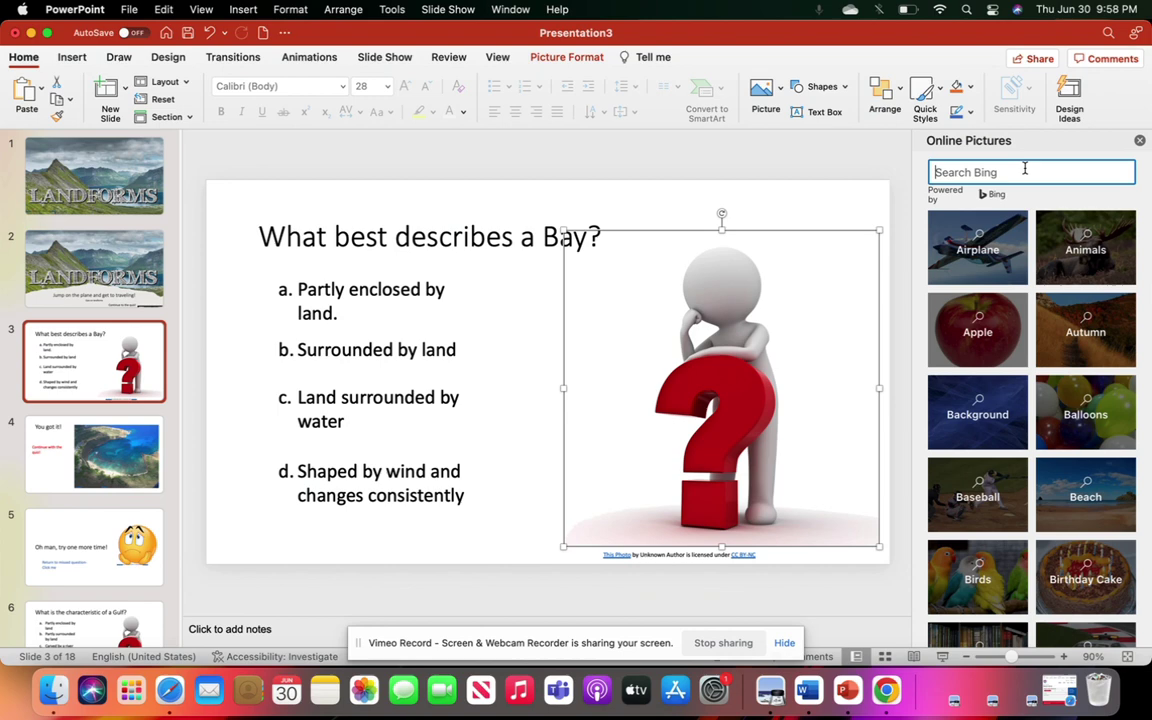
type("question mark")
key("Return")
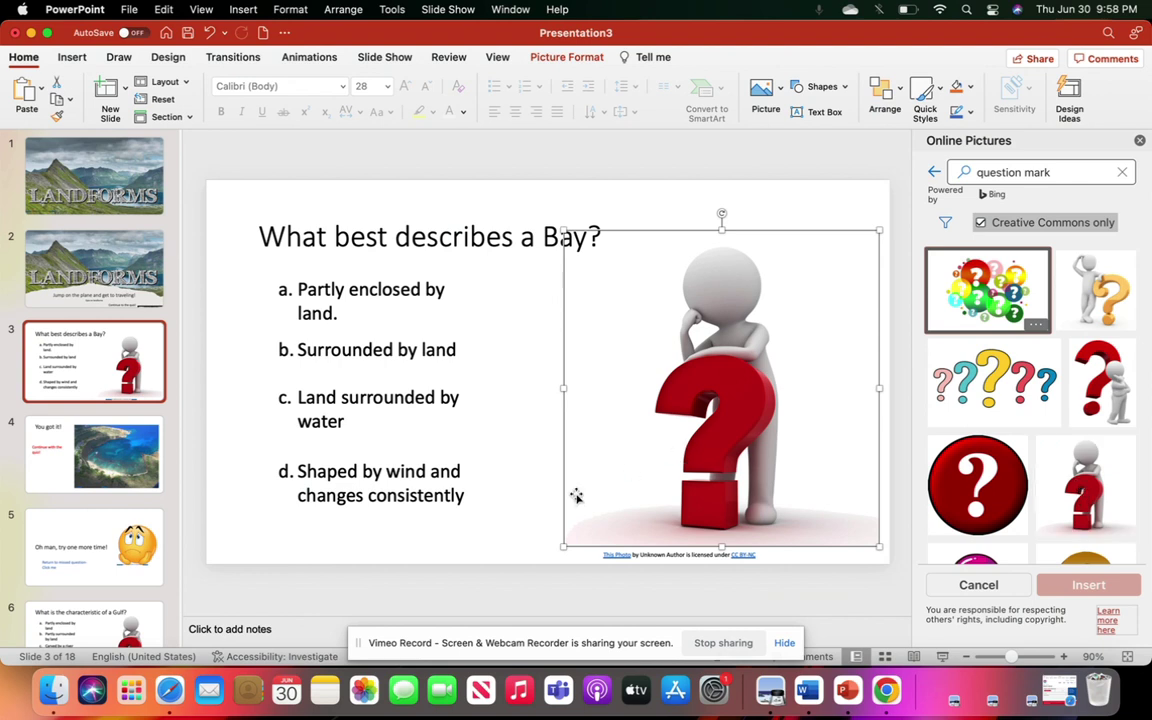
left_click(504, 545)
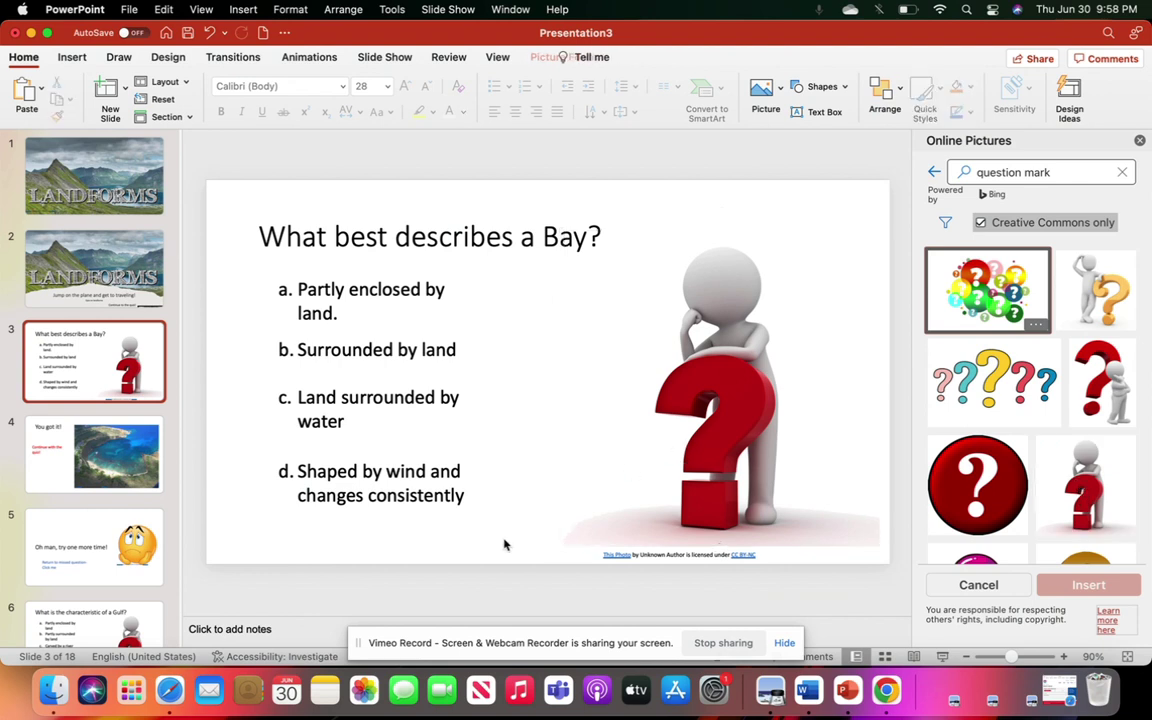
left_click(1140, 143)
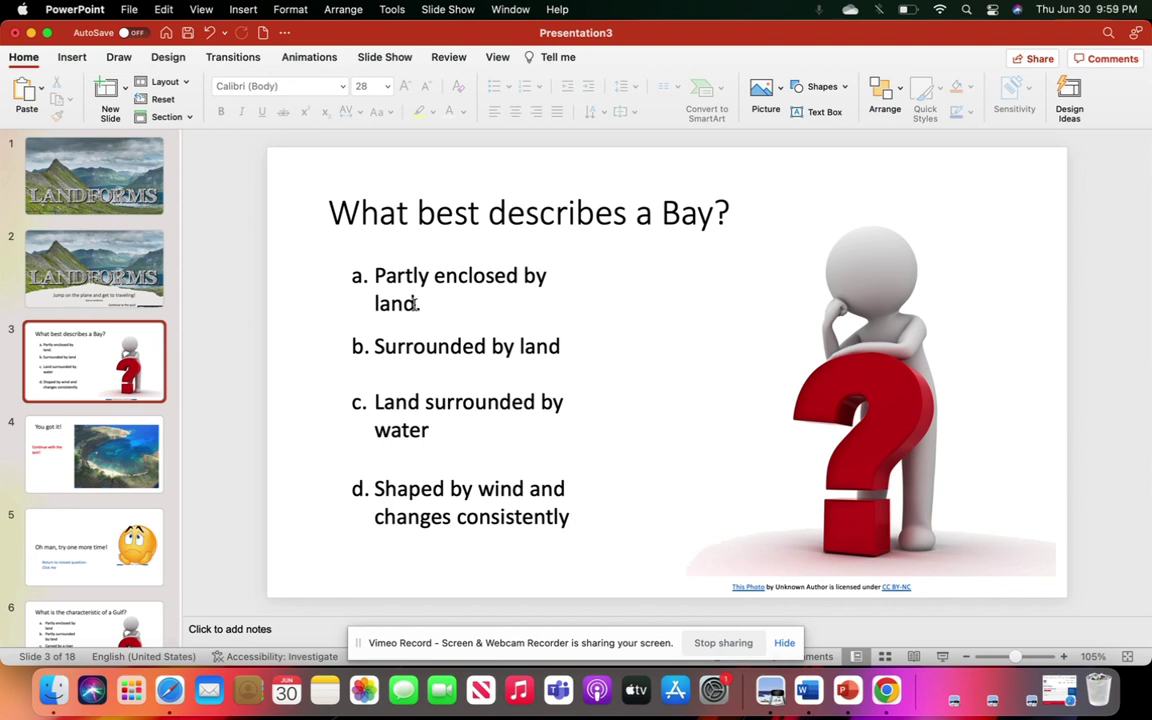
left_click(97, 466)
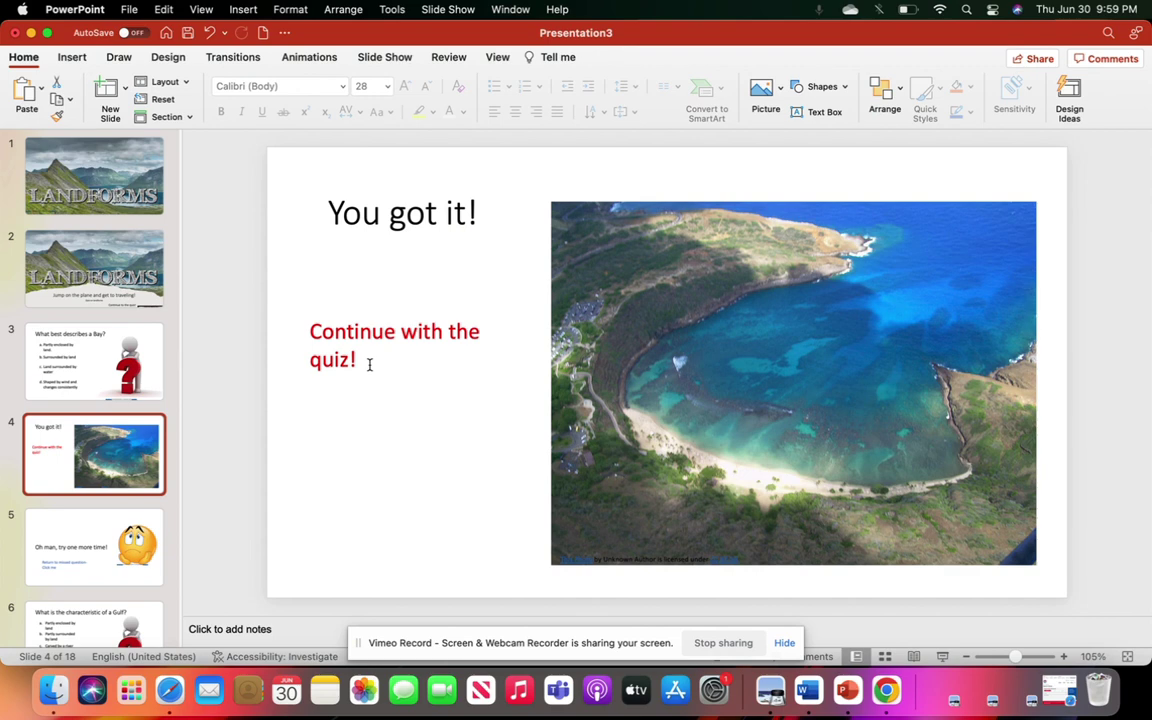
left_click(47, 533)
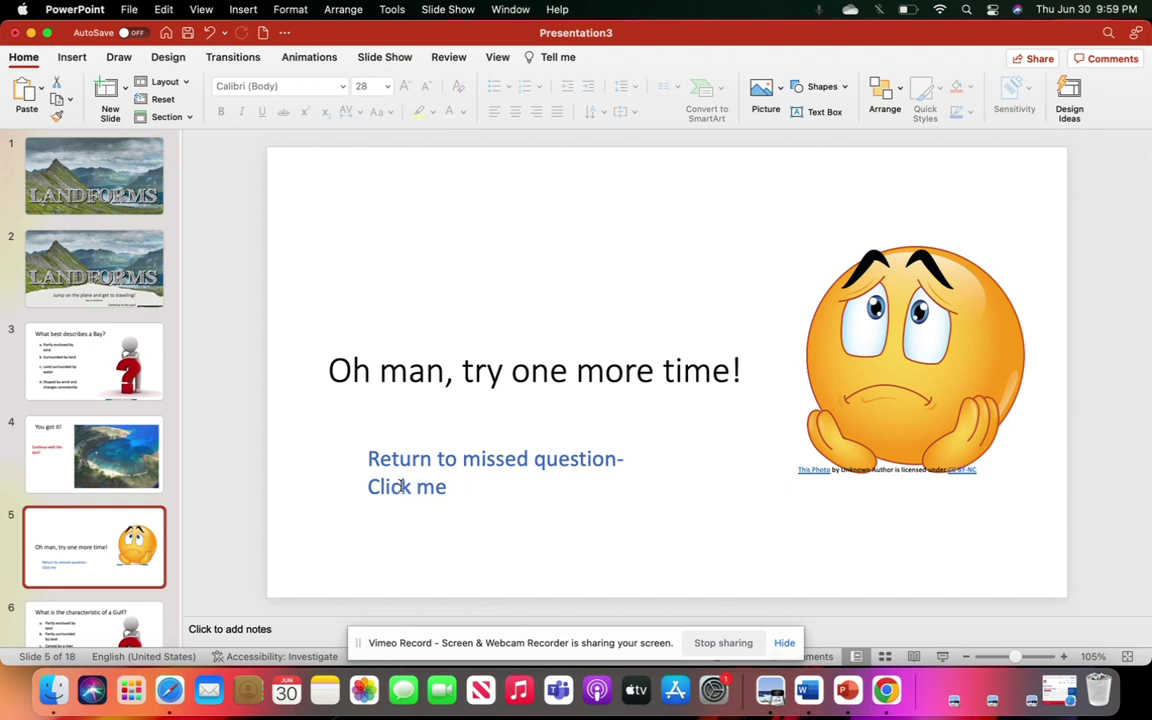
left_click(80, 380)
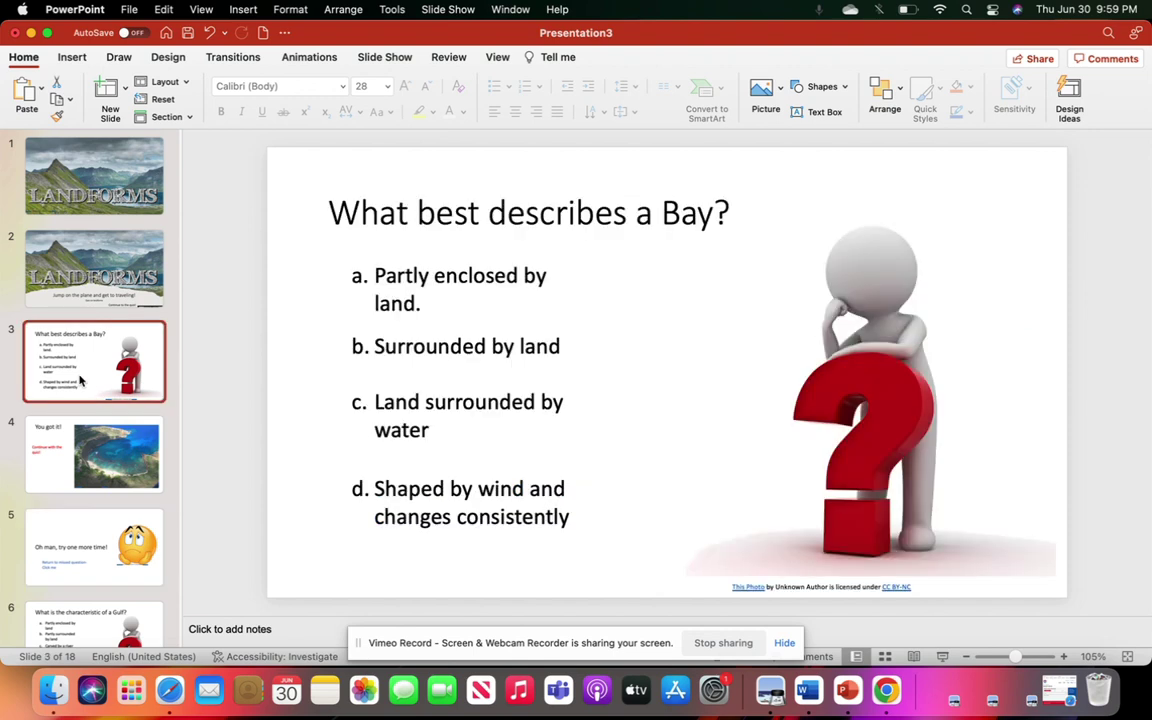
- Hyperlink answer a to slide 4, 'You got it!', and verify the link in the slide show
left_click(440, 297)
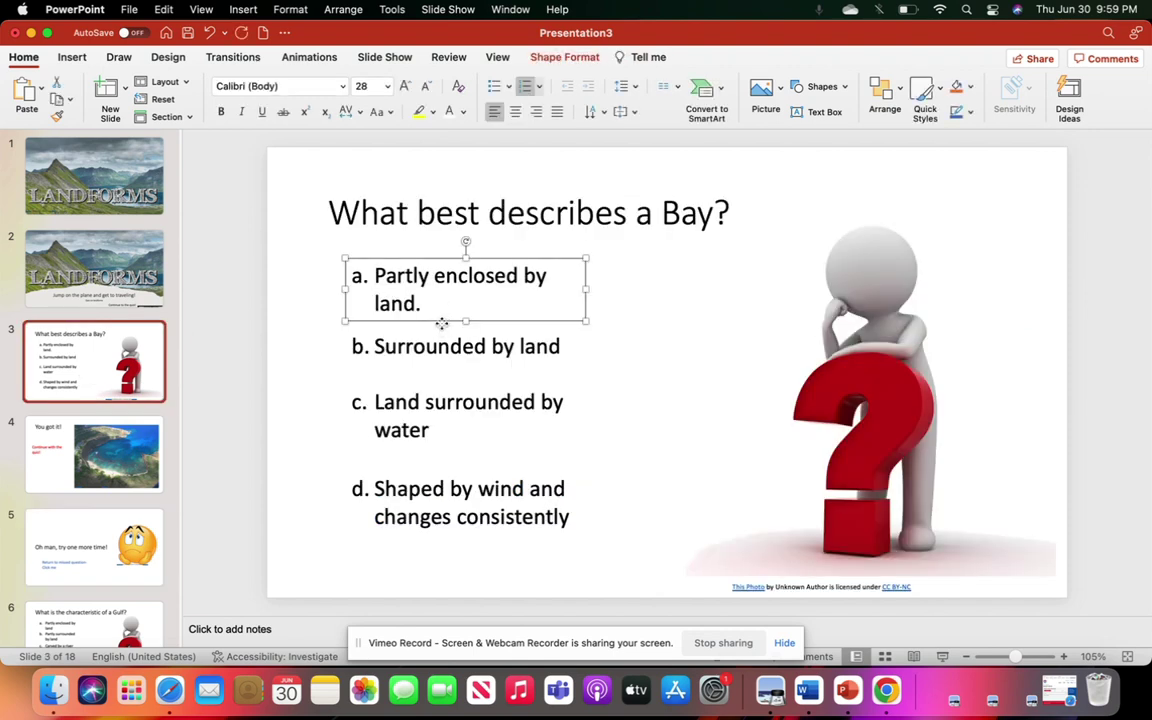
right_click(442, 325)
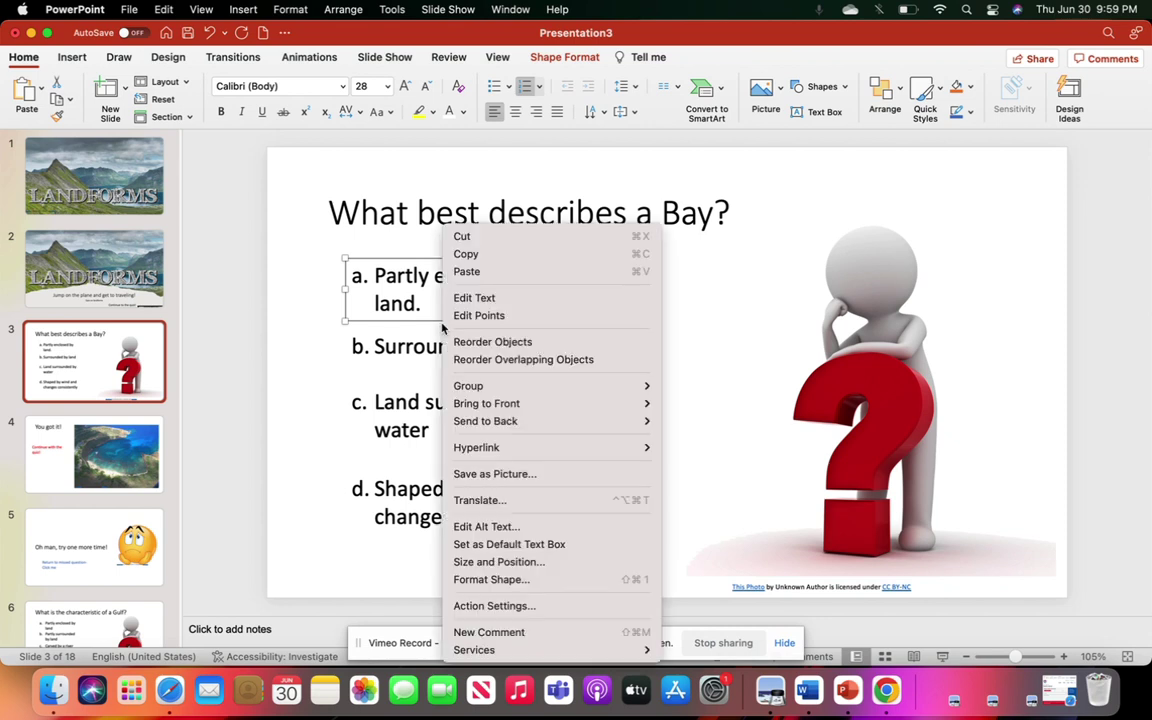
mouse_move(506, 453)
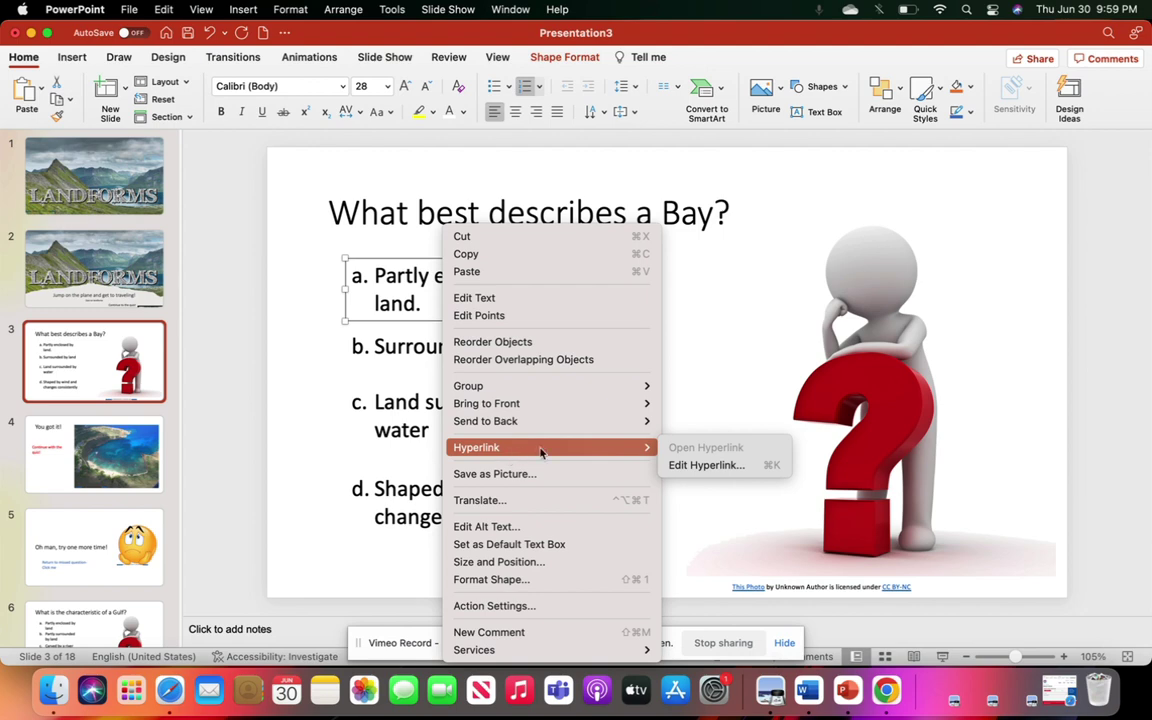
left_click(700, 466)
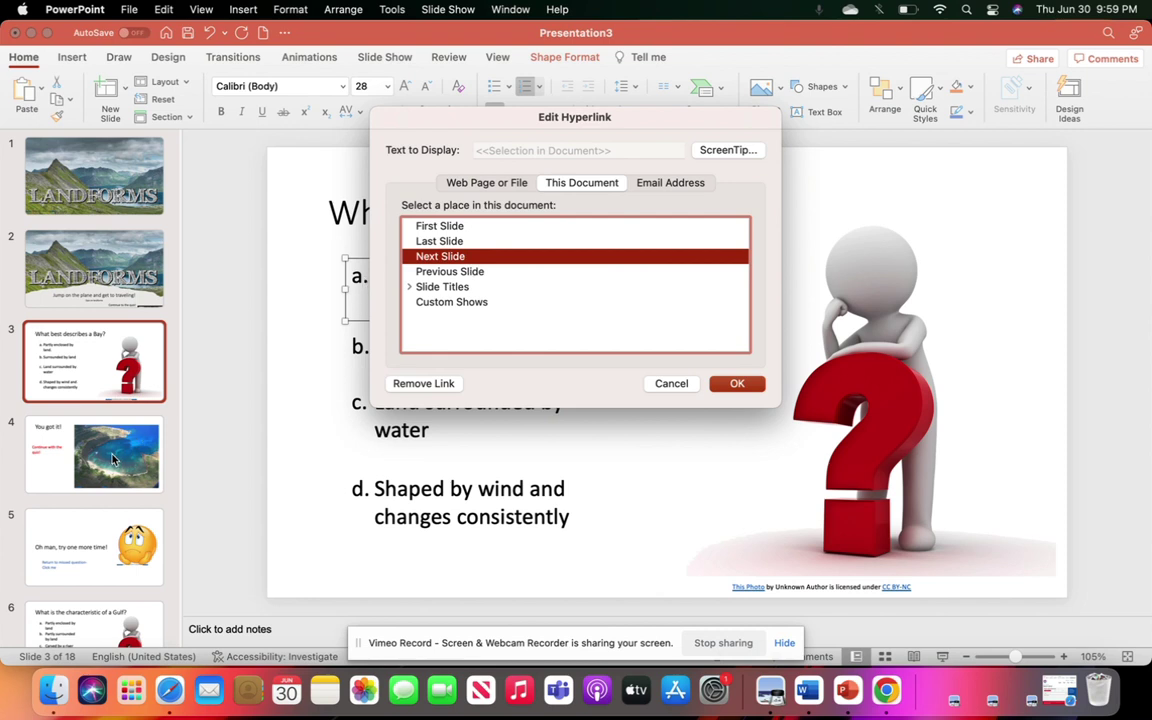
left_click(409, 288)
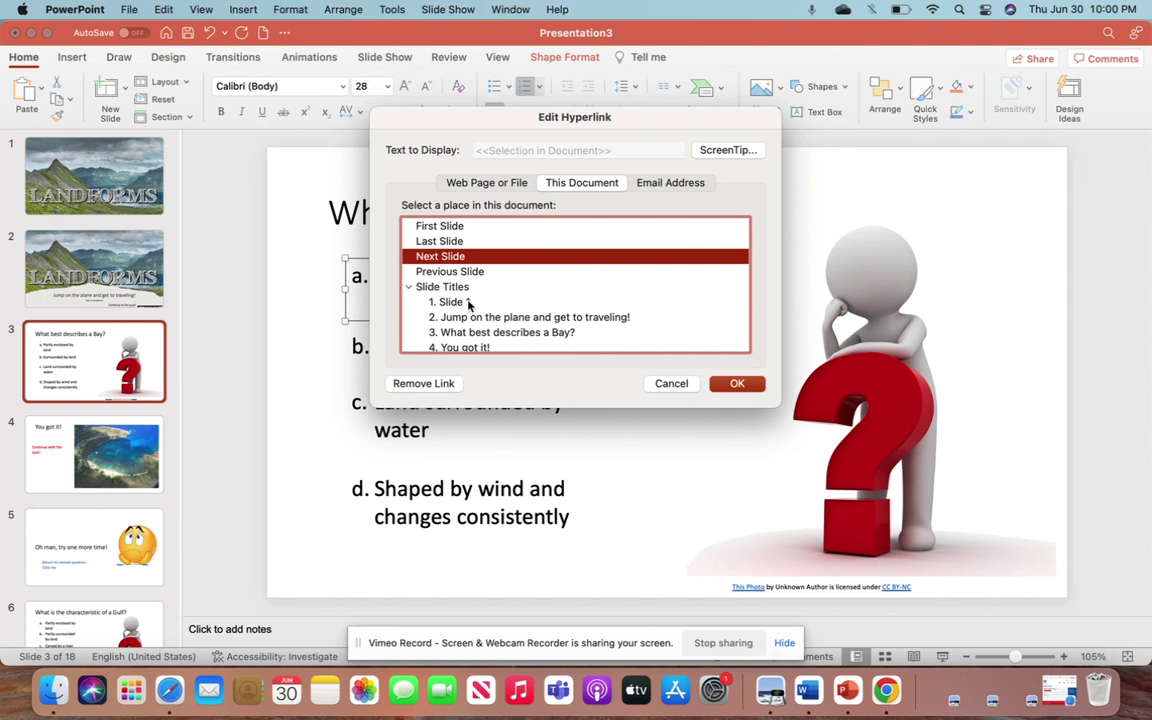
scroll(500, 310, "down", 2)
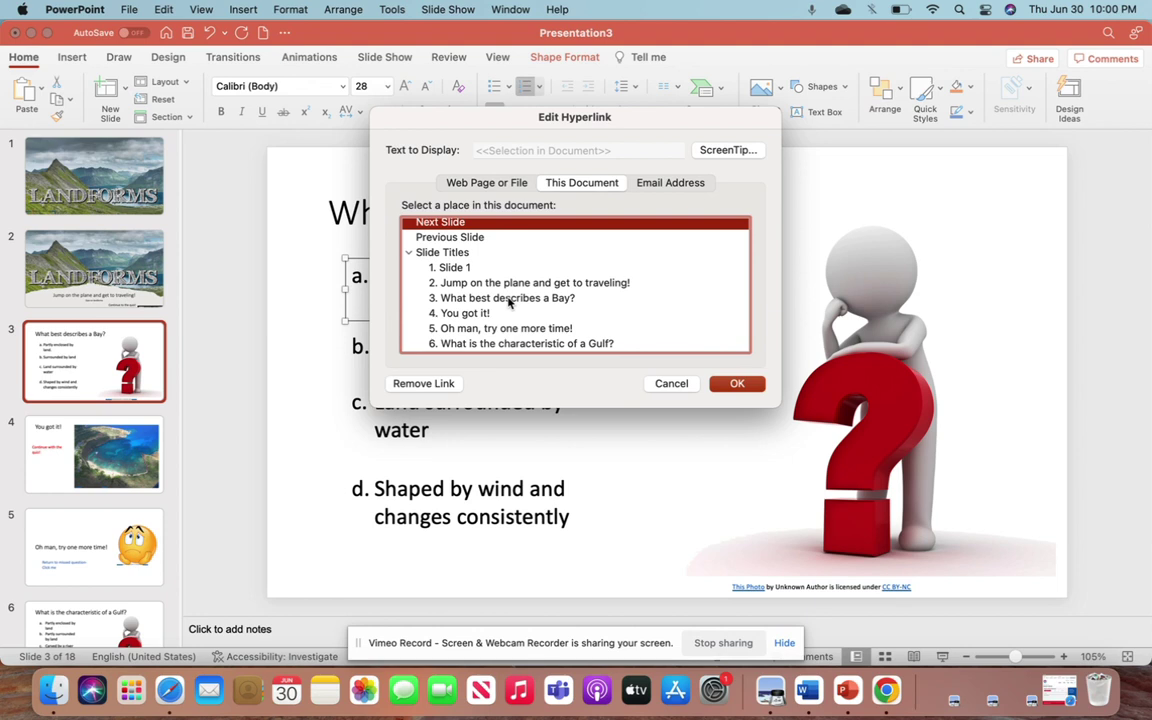
left_click(467, 316)
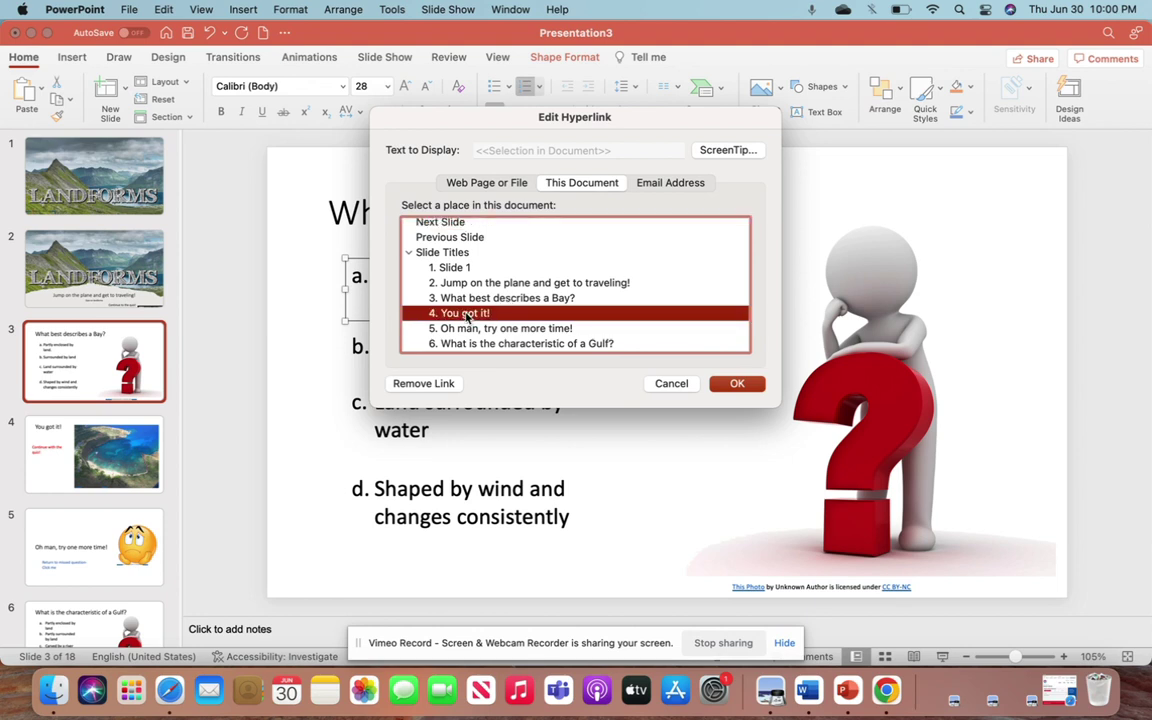
left_click(737, 384)
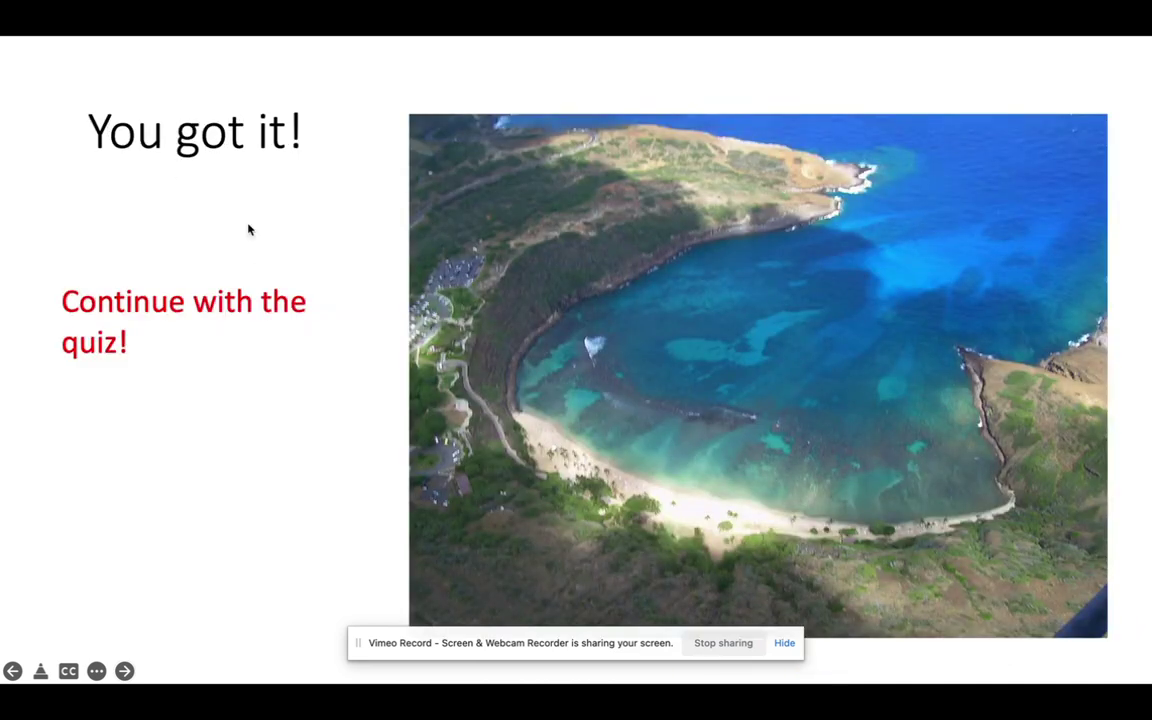
key("Escape")
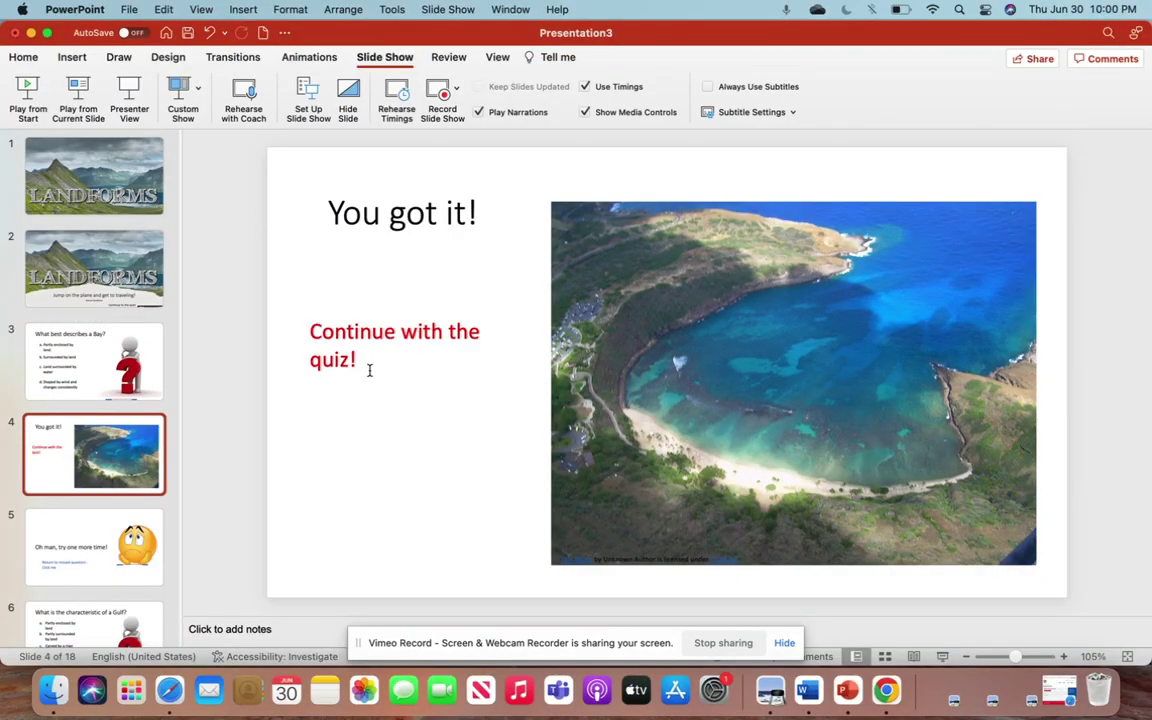
- Hyperlink answer b, 'Surrounded by land', to slide 5, 'Oh man, try one more time!'
left_click(85, 381)
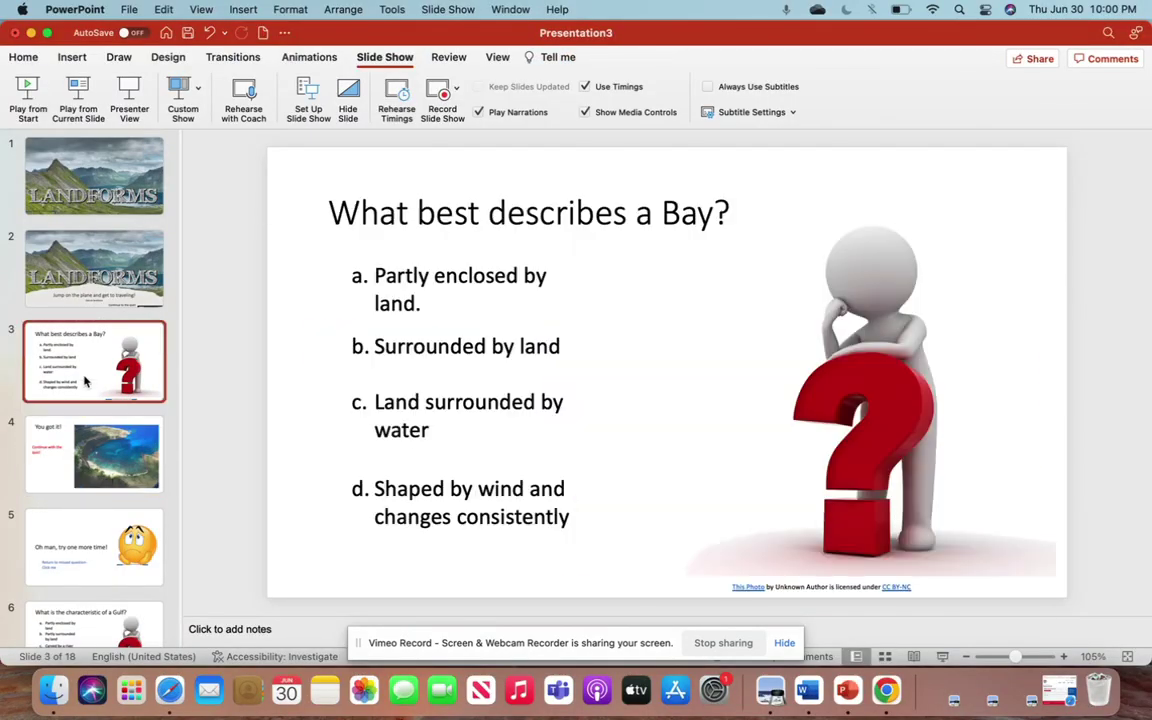
left_click(426, 348)
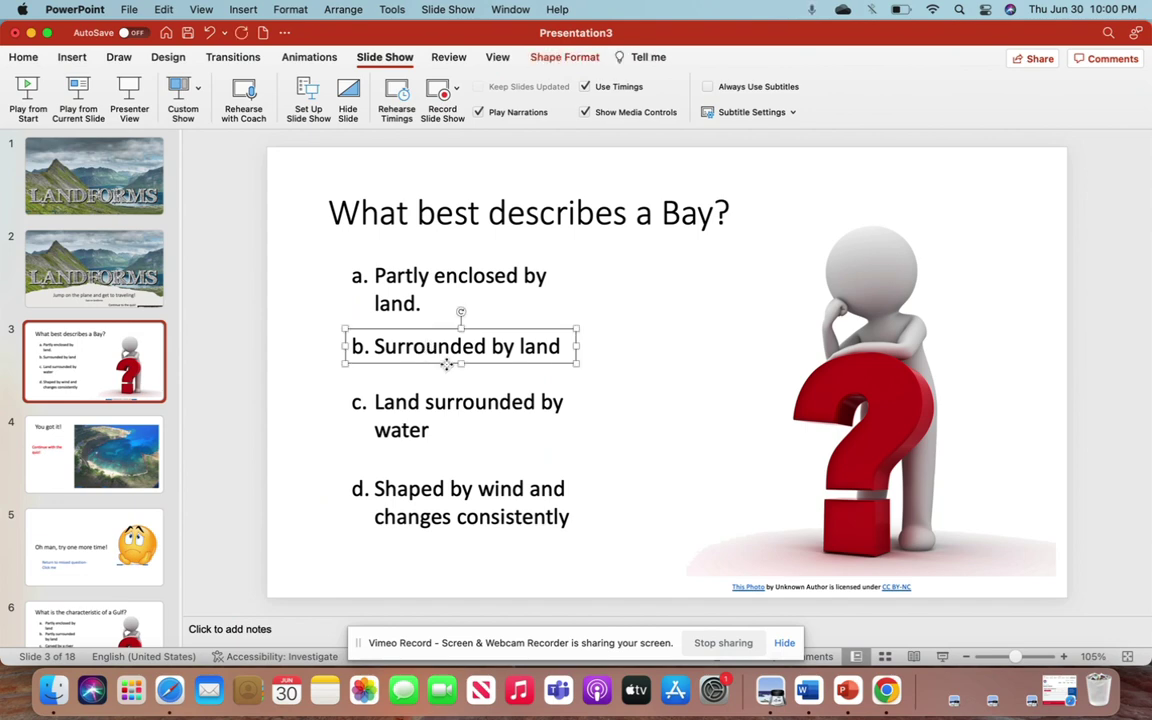
right_click(448, 364)
mouse_move(552, 451)
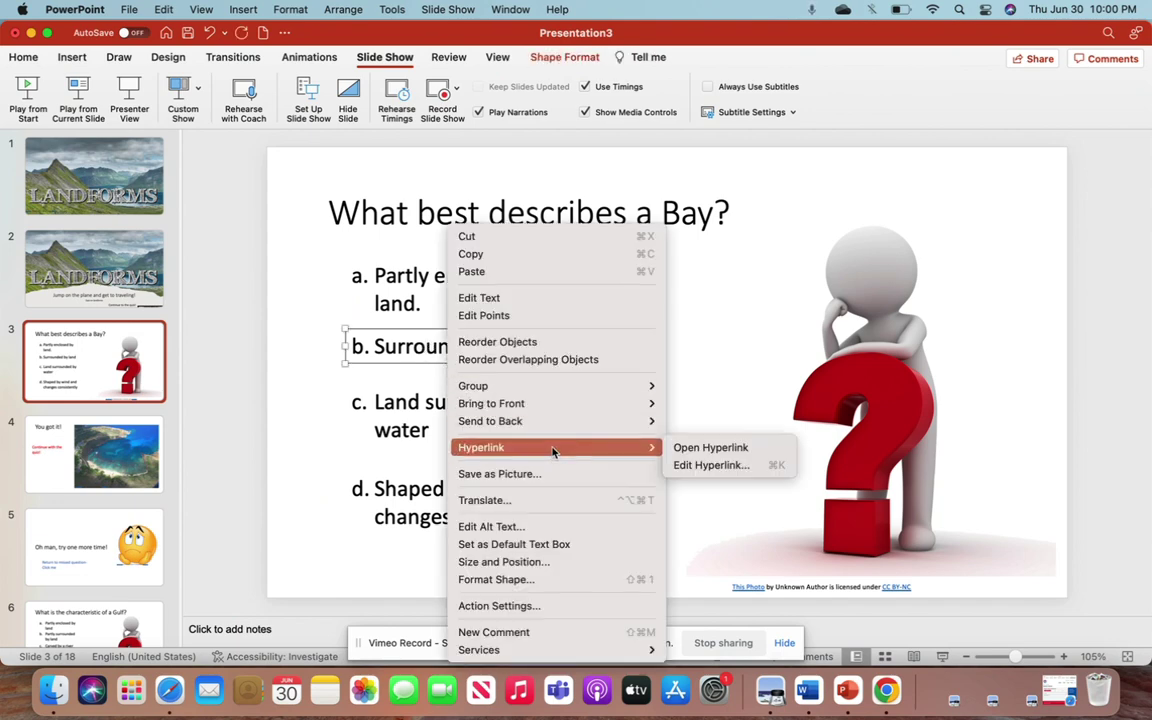
left_click(708, 465)
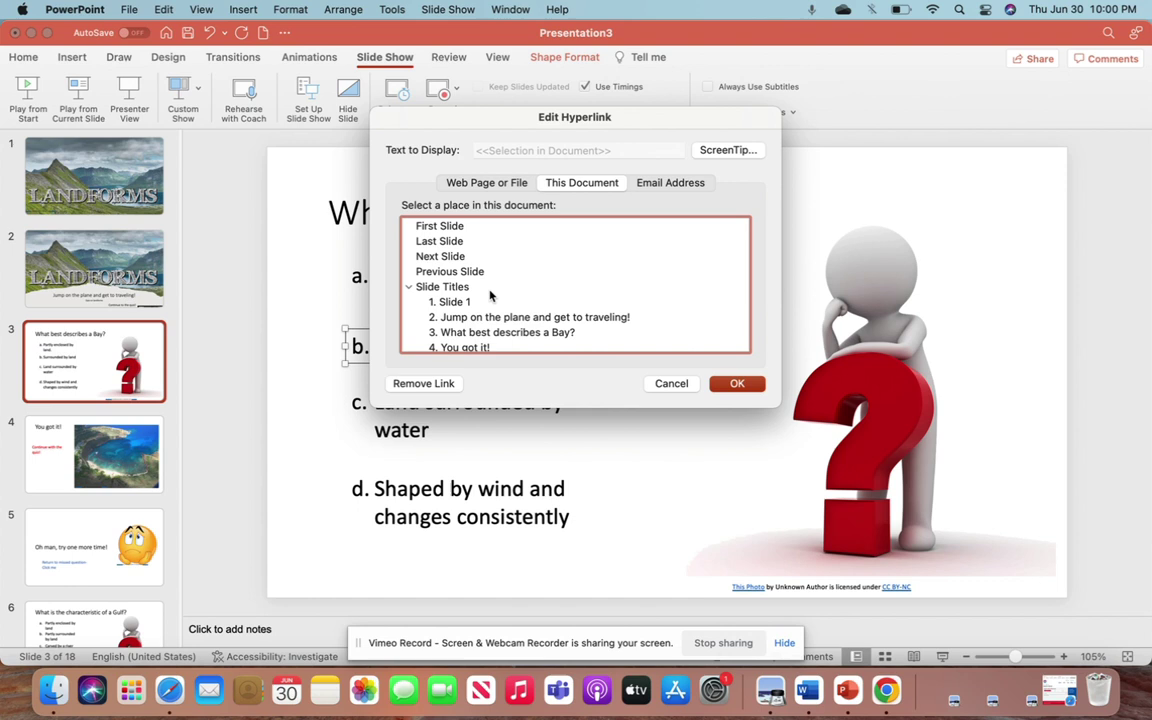
scroll(470, 300, "down", 3)
left_click(470, 318)
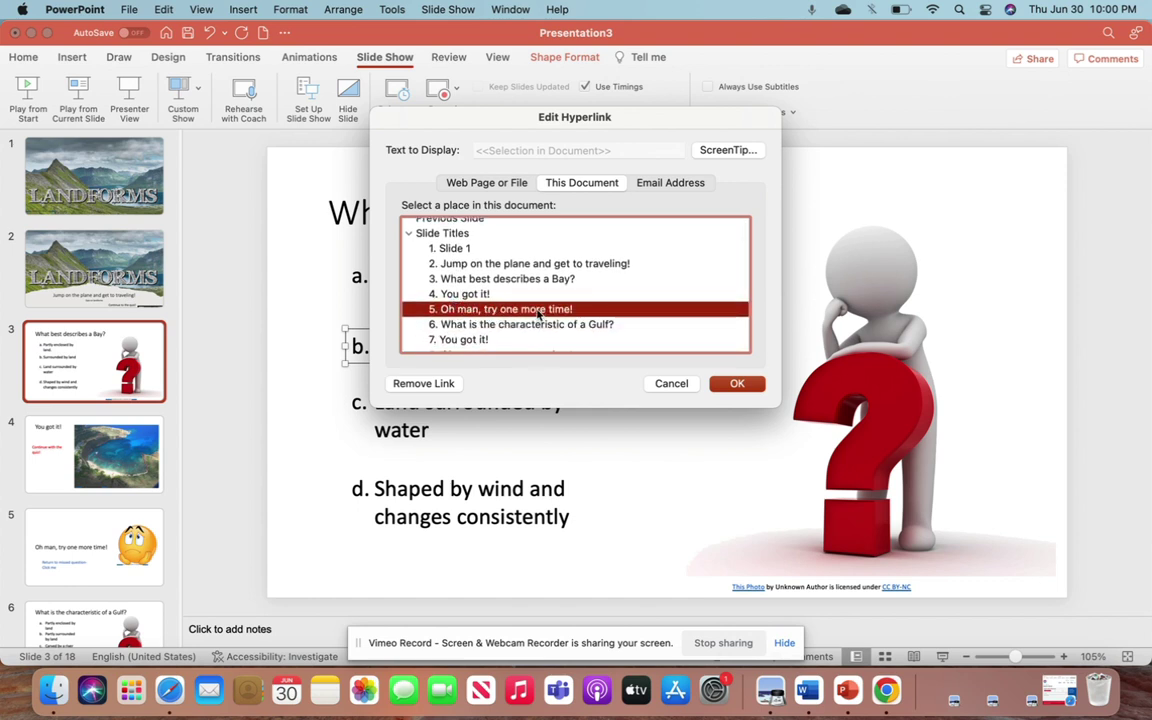
left_click(738, 383)
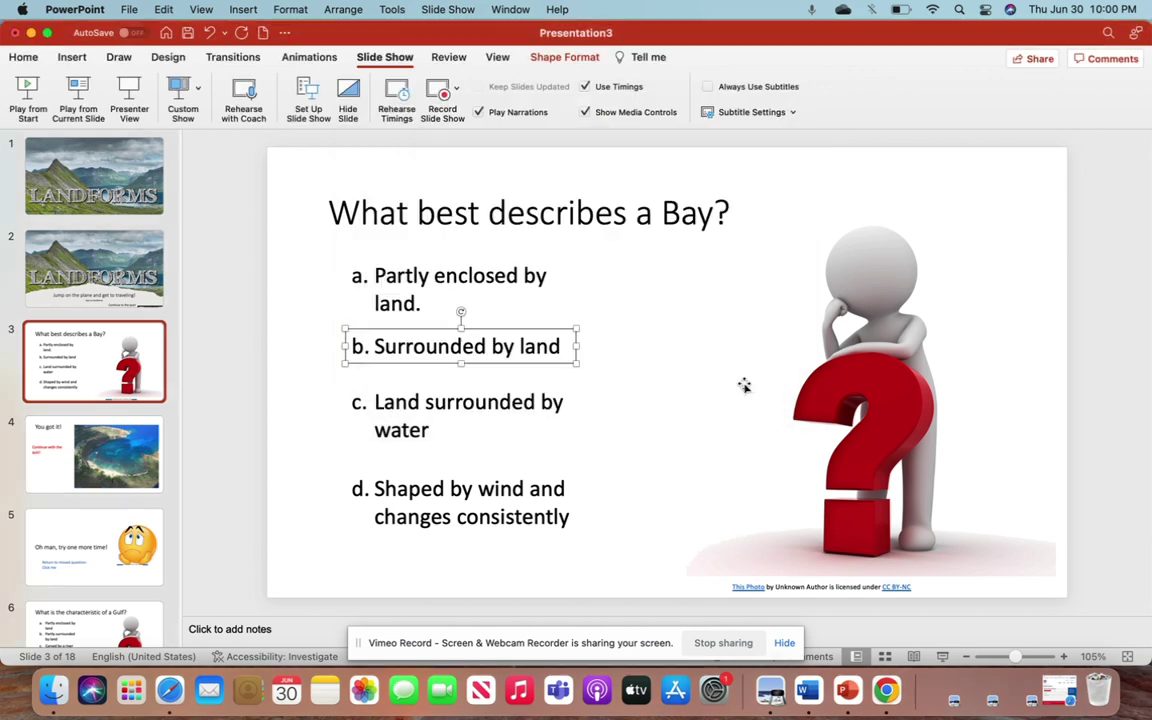
left_click(461, 414)
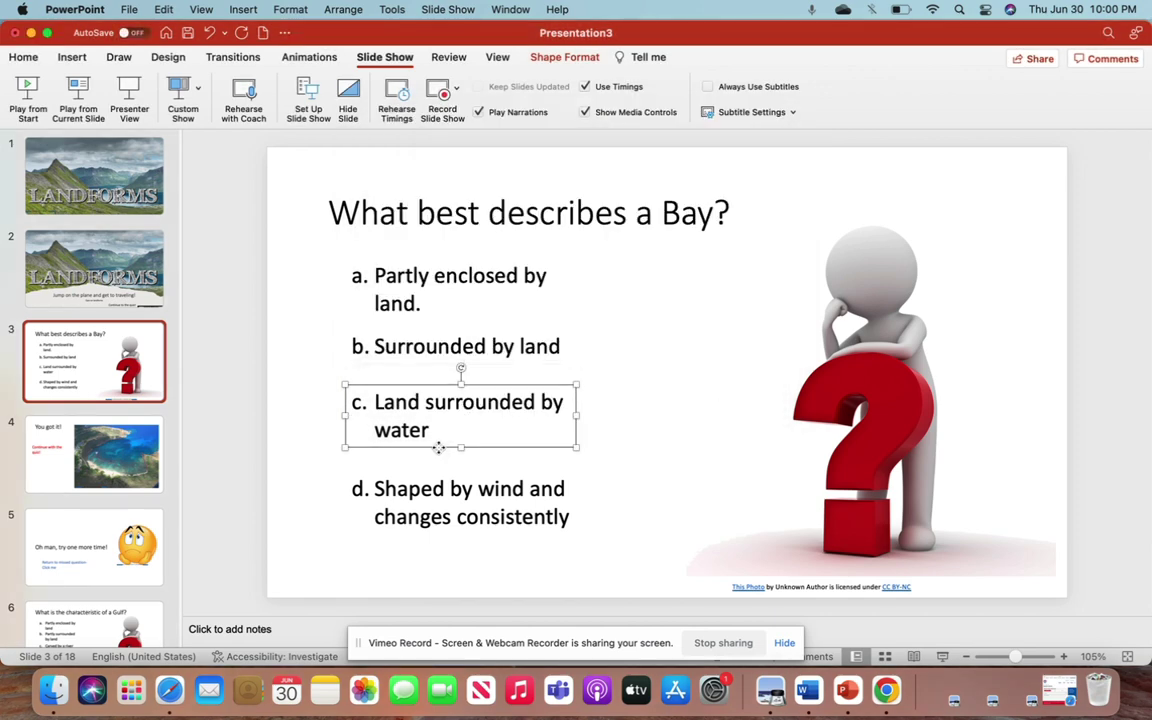
- Hyperlink answer c to slide 5, 'Oh man, try one more time!'
right_click(443, 446)
mouse_move(476, 452)
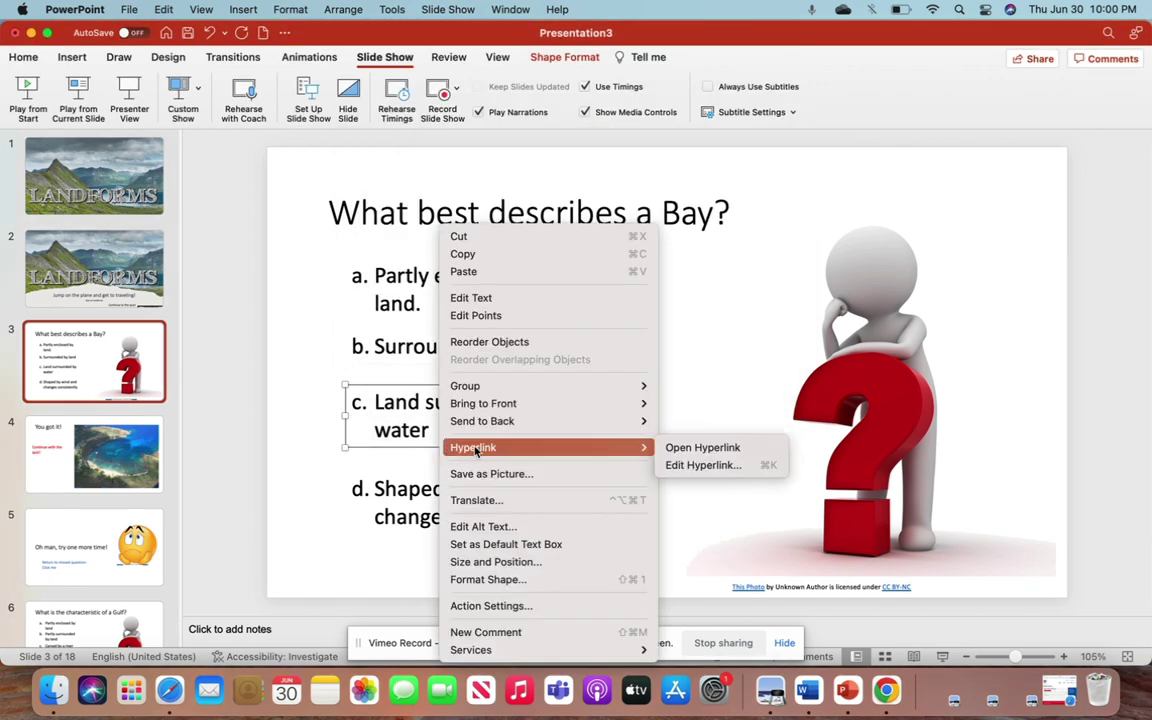
left_click(679, 464)
scroll(500, 300, "down", 3)
left_click(518, 293)
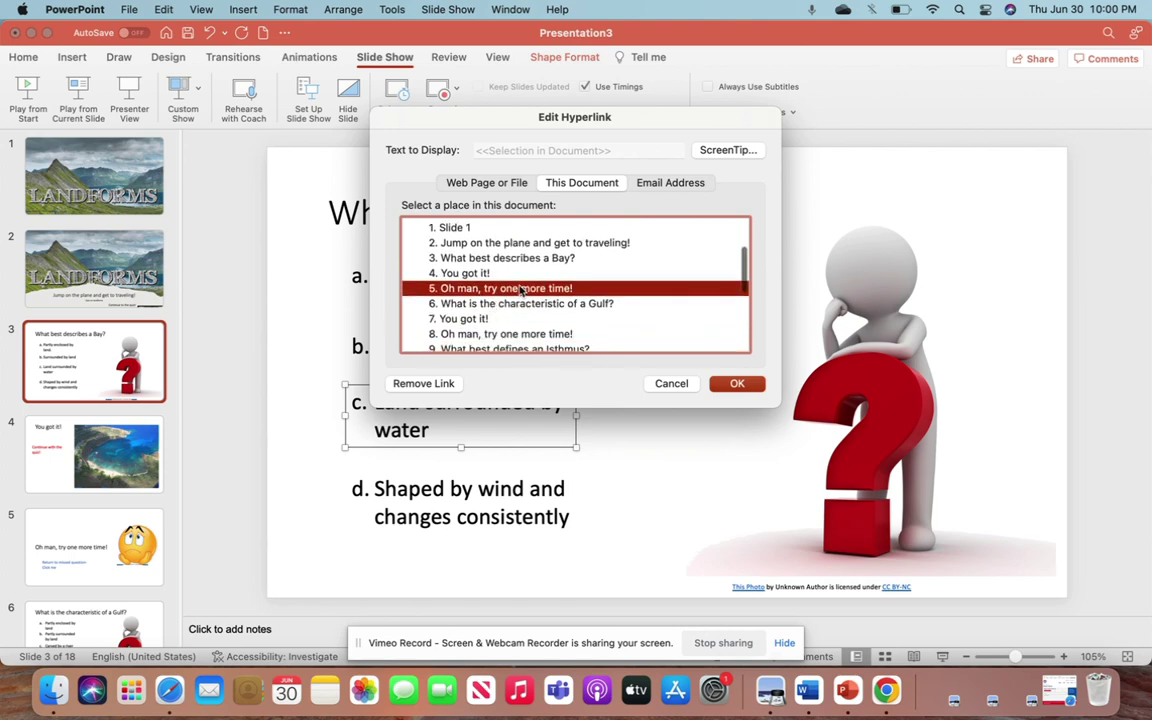
left_click(731, 383)
- Hyperlink answer d to the same try-again slide 5
left_click(450, 510)
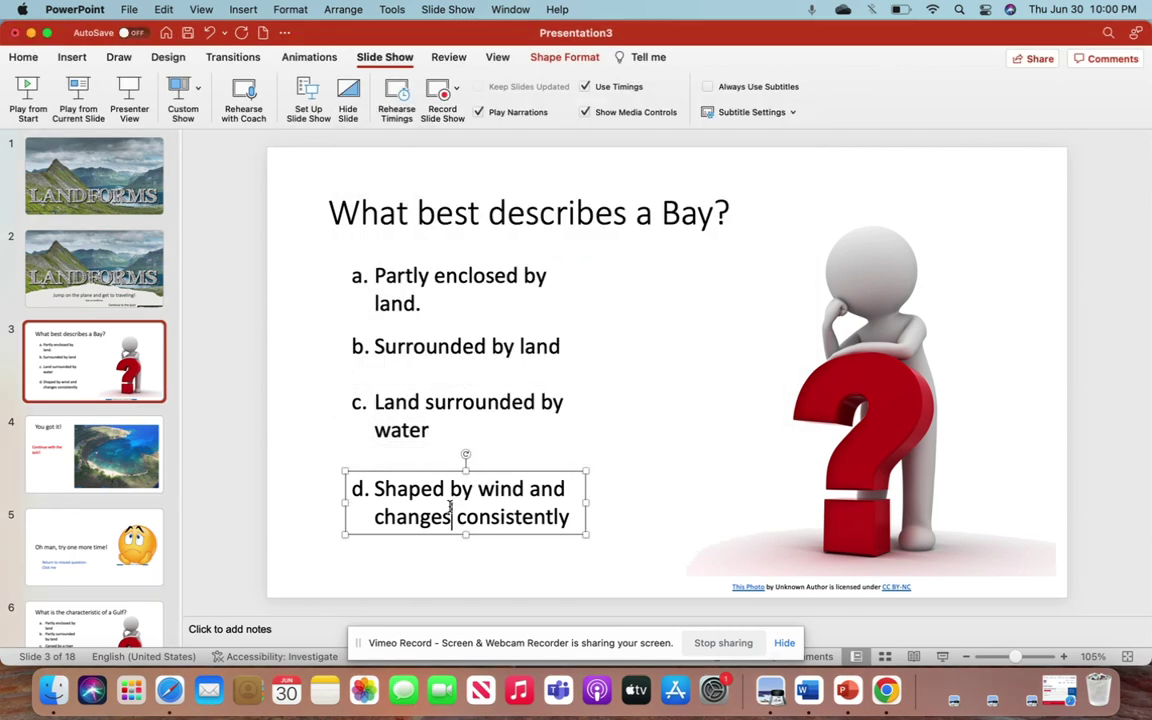
right_click(446, 530)
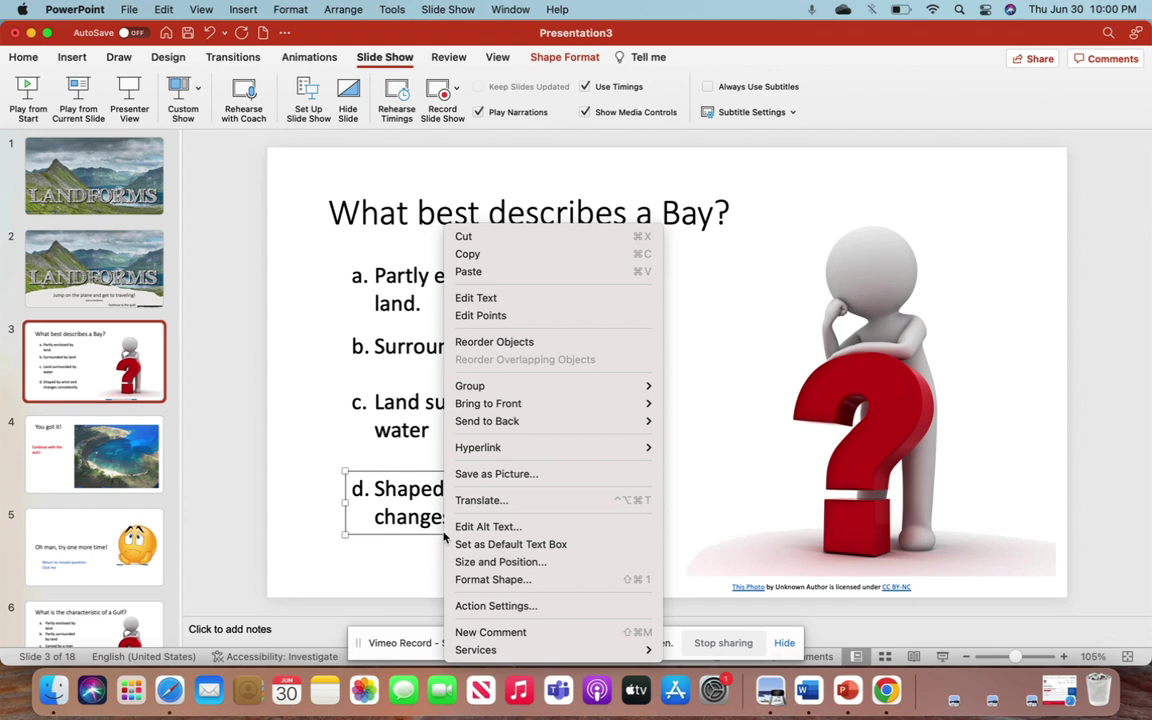
mouse_move(496, 449)
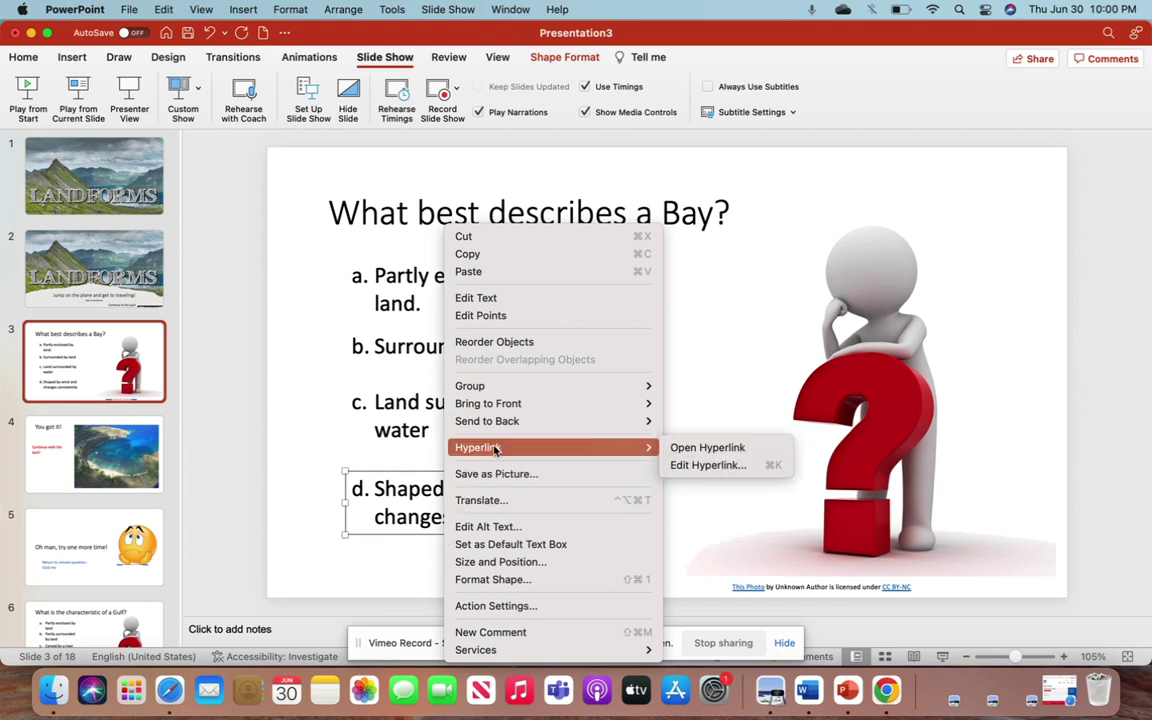
left_click(713, 466)
scroll(586, 314, "down", 3)
left_click(590, 298)
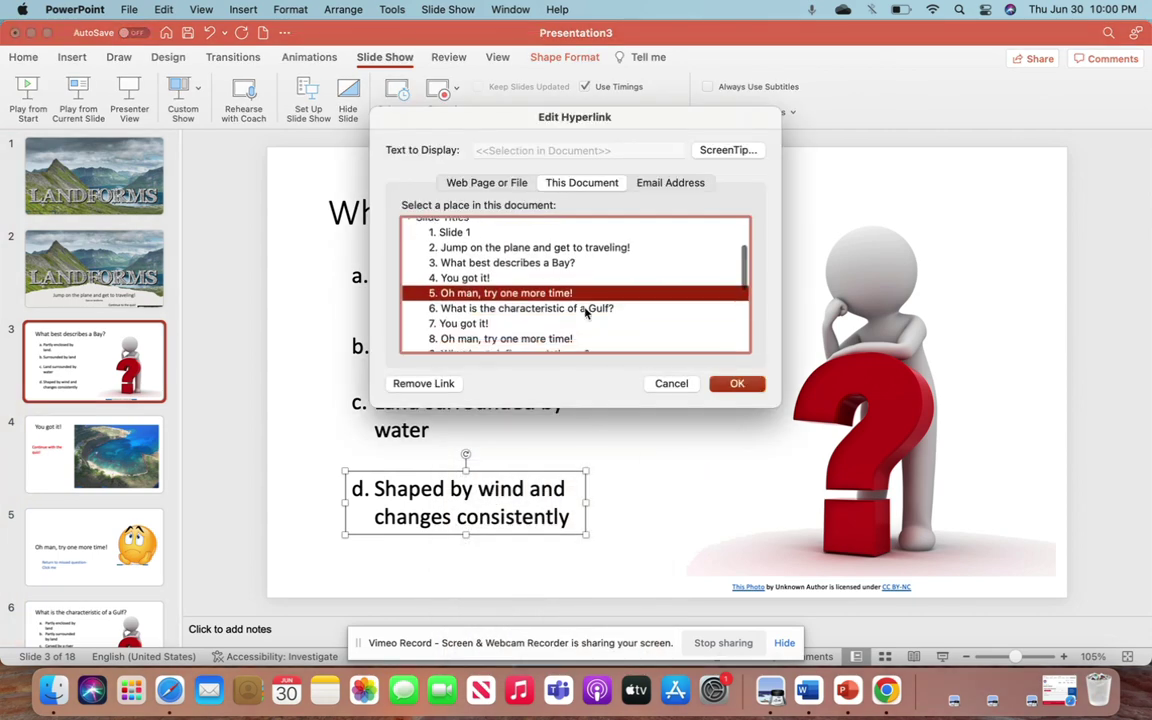
left_click(735, 383)
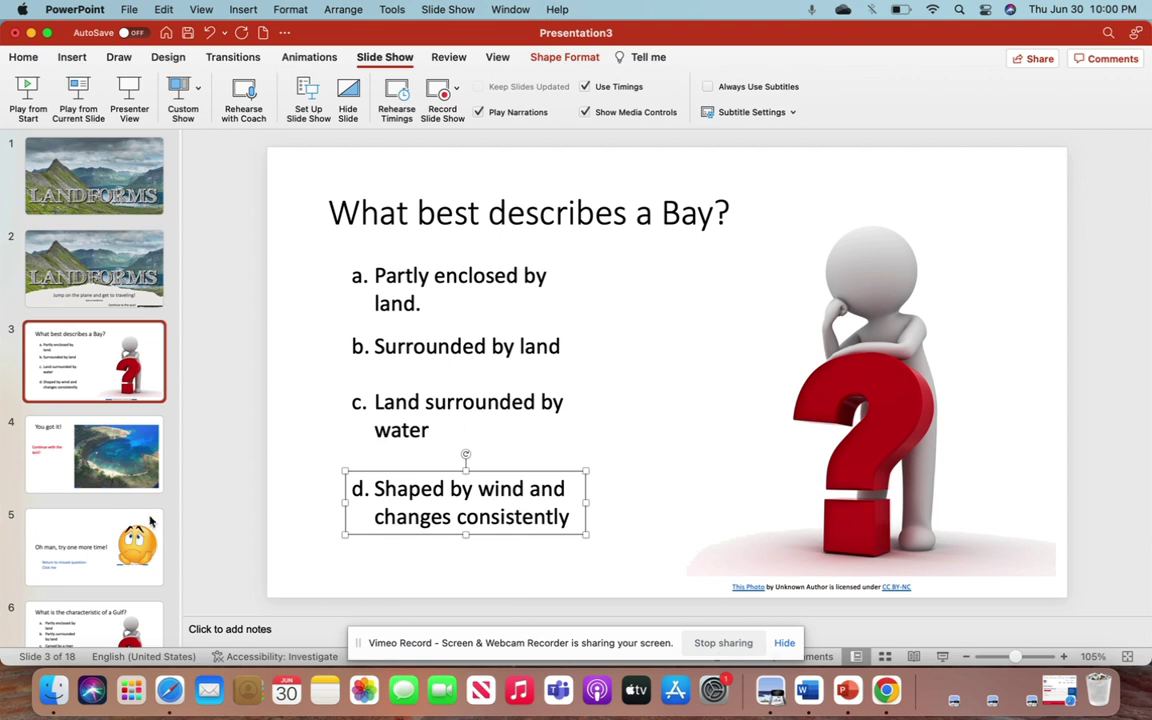
- On slide 5, link 'Return to missed question' back to slide 3, 'What best describes a Bay?'
key("Page_Down")
key("Page_Down")
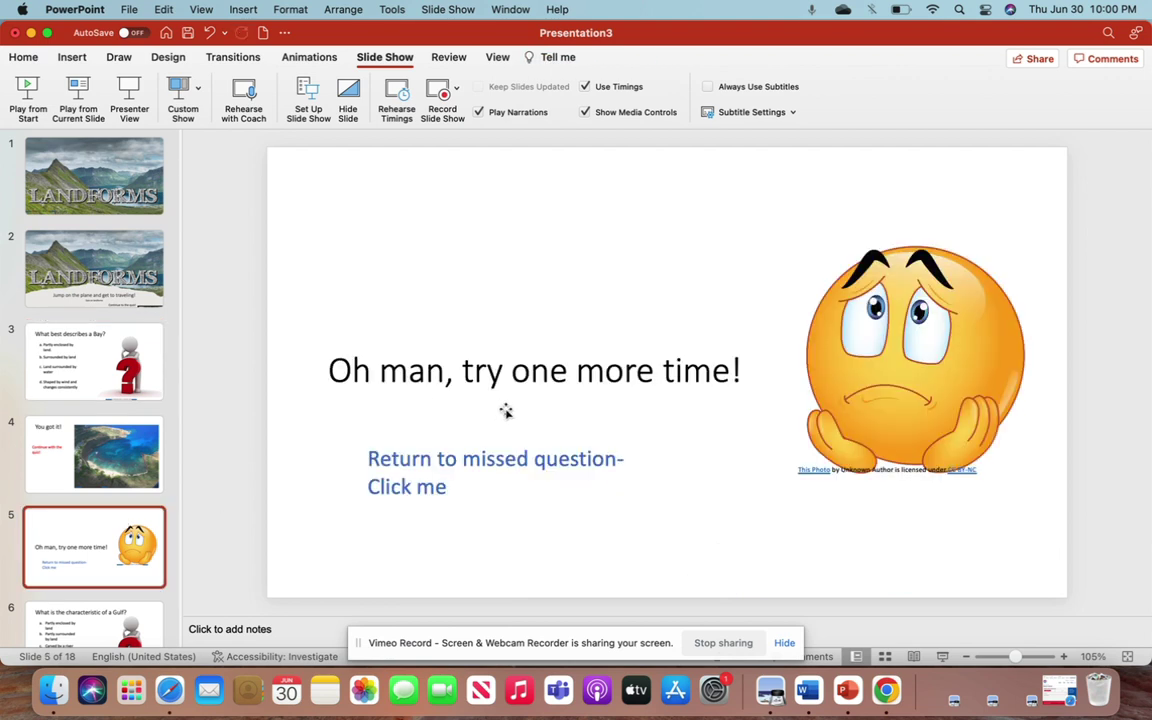
left_click(474, 460)
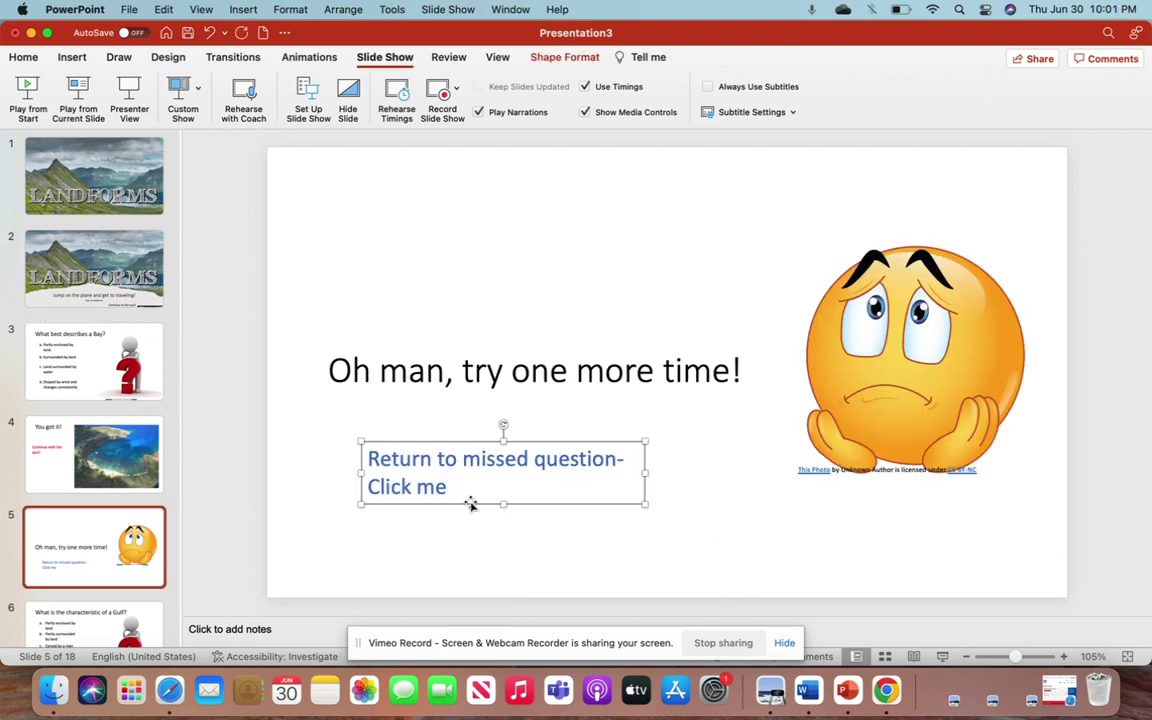
right_click(470, 504)
mouse_move(505, 448)
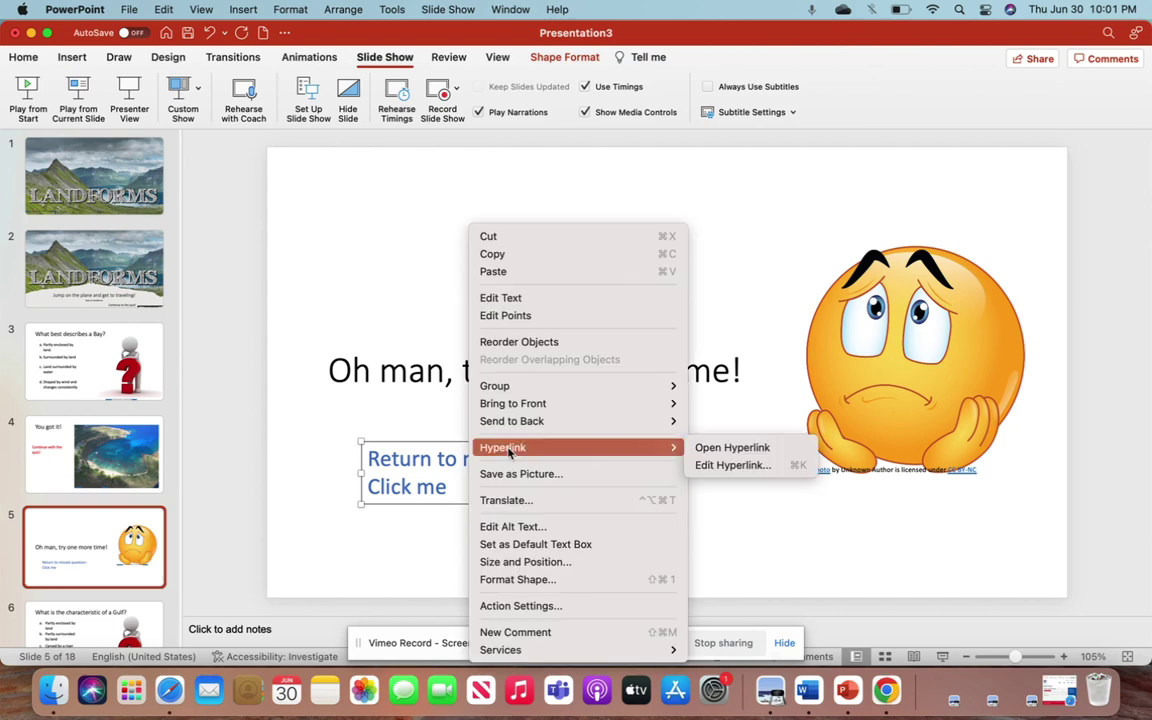
left_click(753, 472)
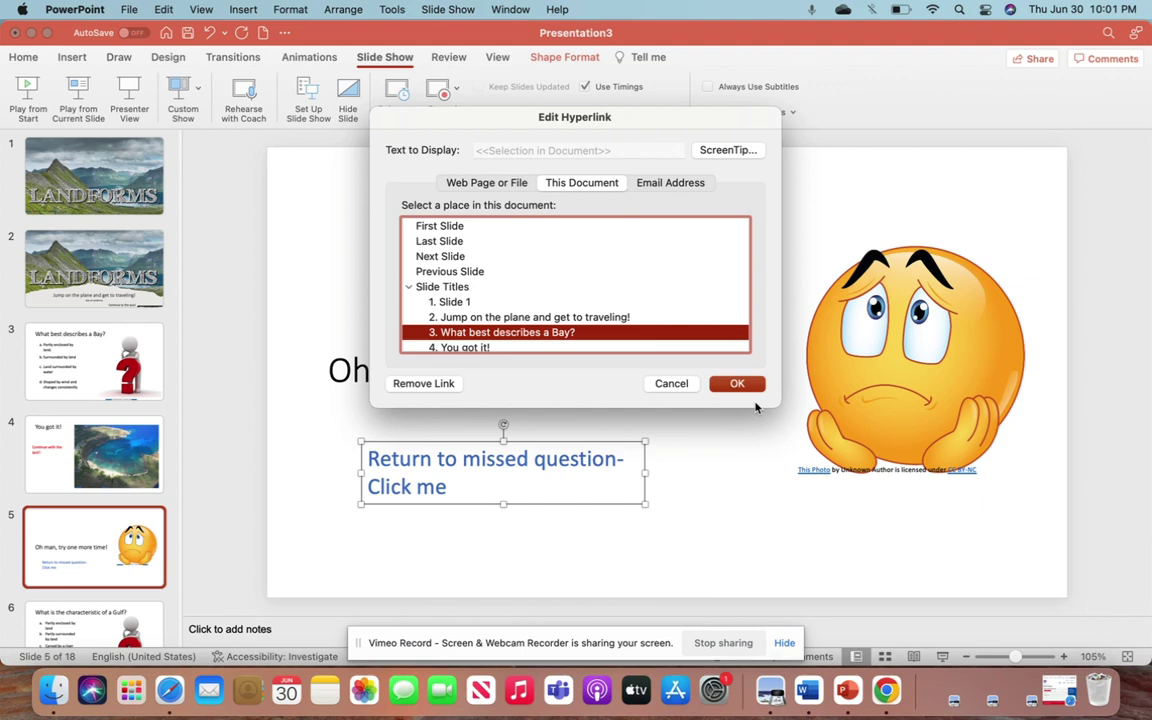
left_click(738, 385)
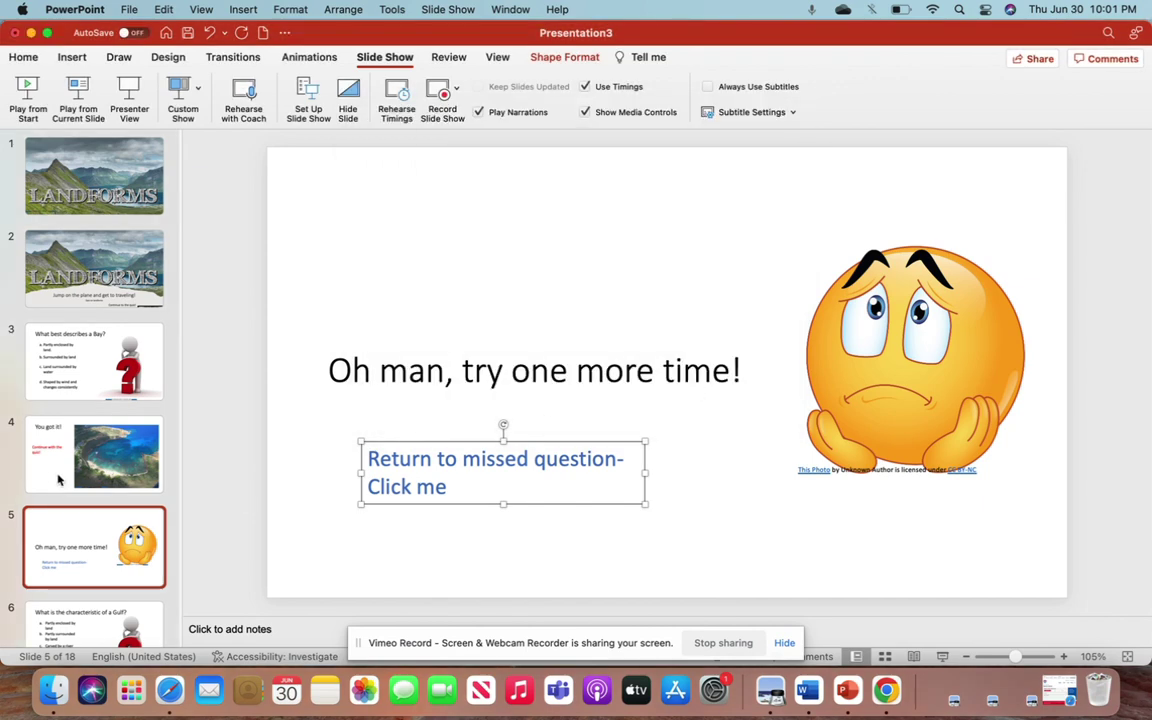
left_click(41, 425)
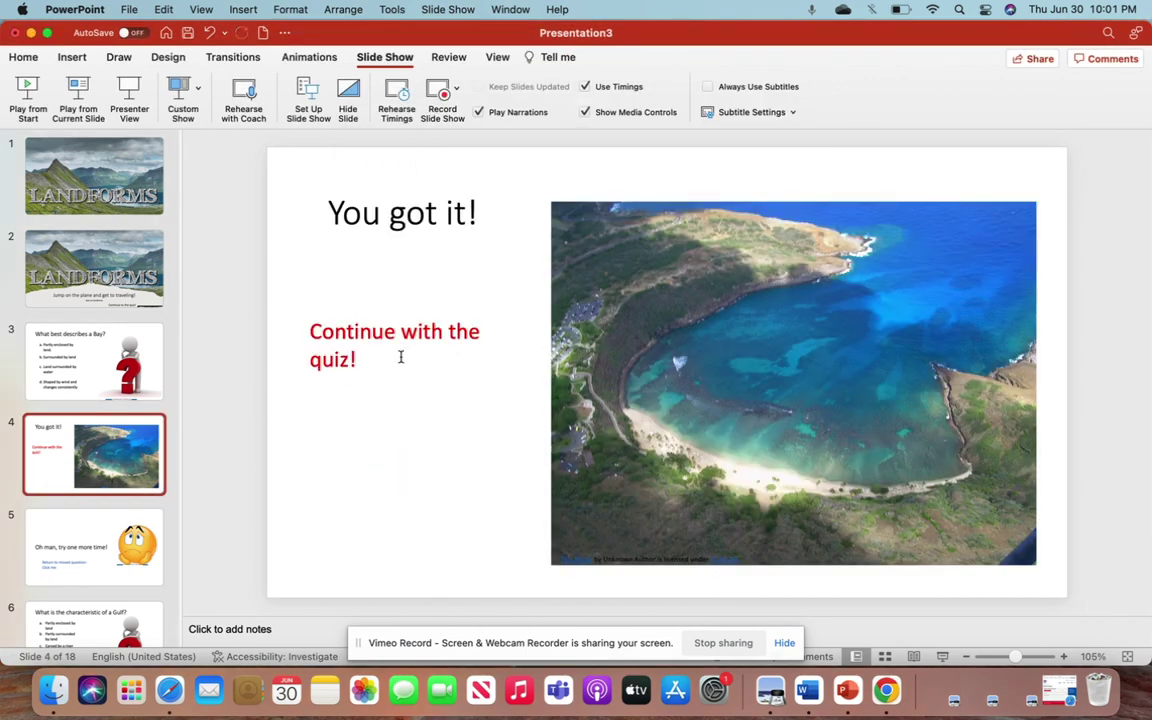
- Hyperlink slide 4's 'Continue with the quiz!' to slide 6, 'What is the characteristic of a Gulf?'
scroll(72, 548, "down", 4)
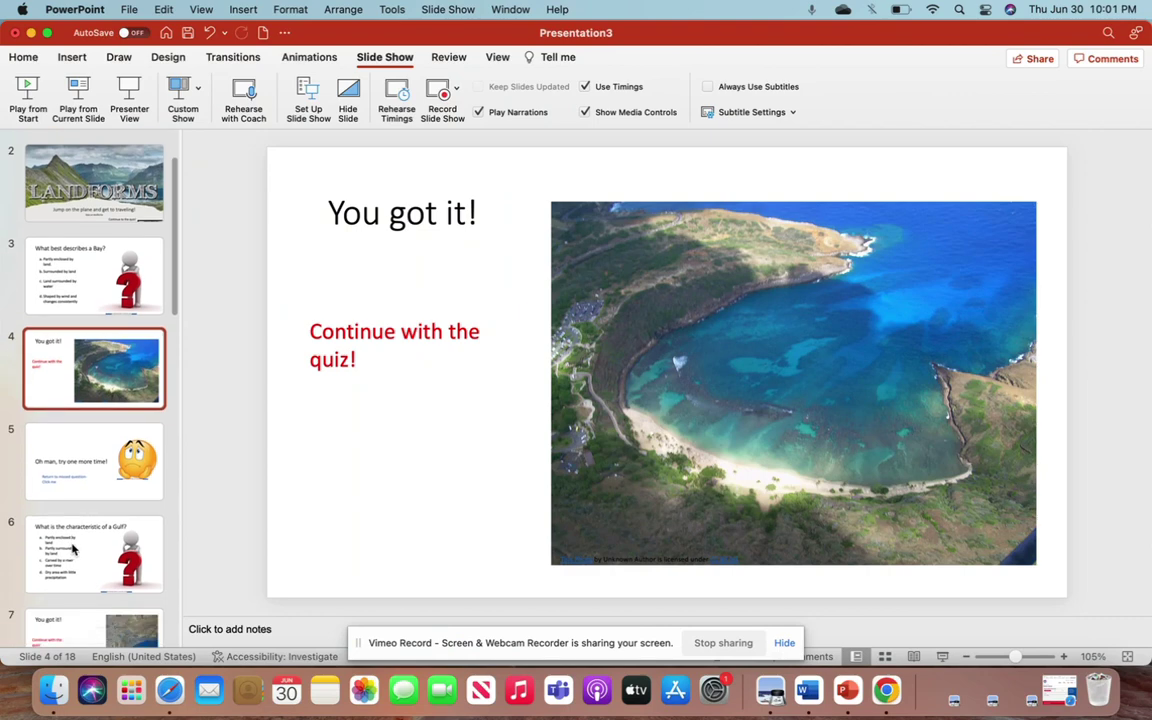
left_click(95, 557)
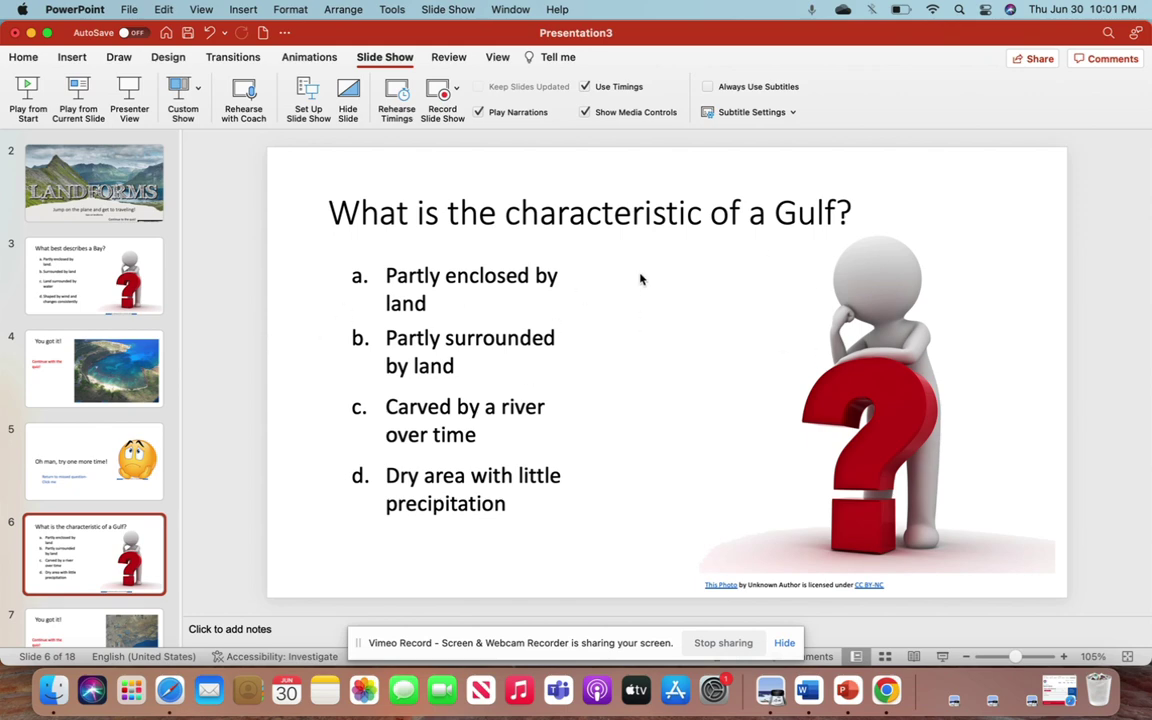
left_click(40, 395)
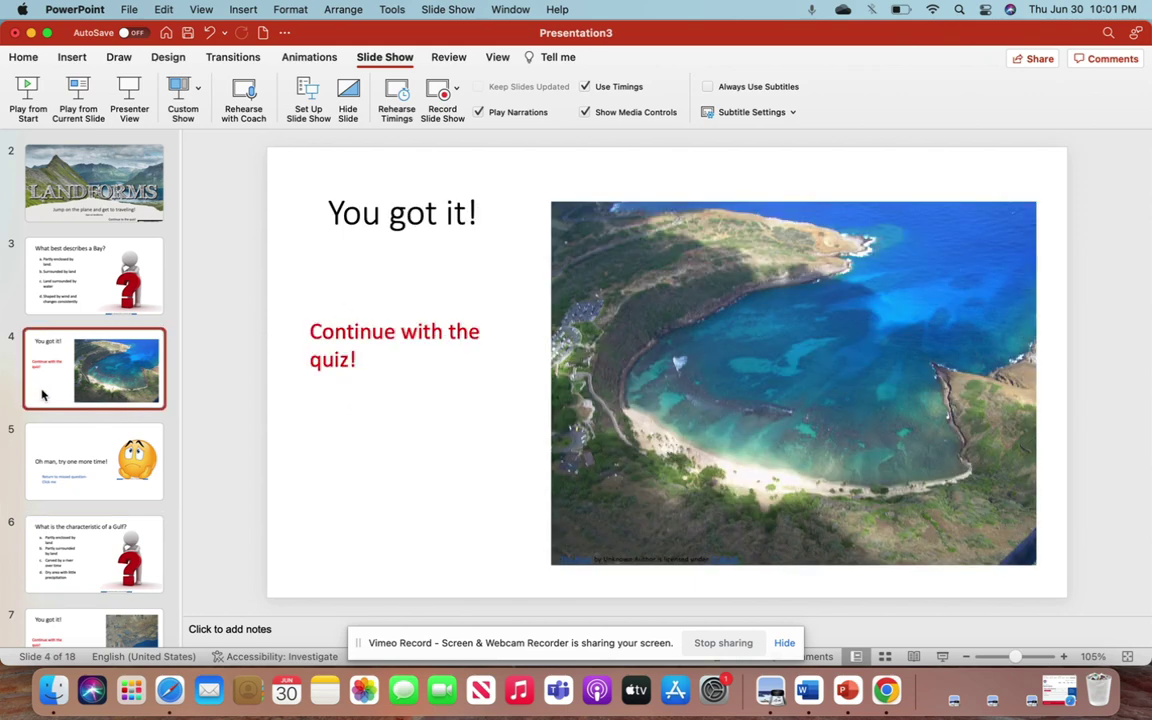
left_click(380, 357)
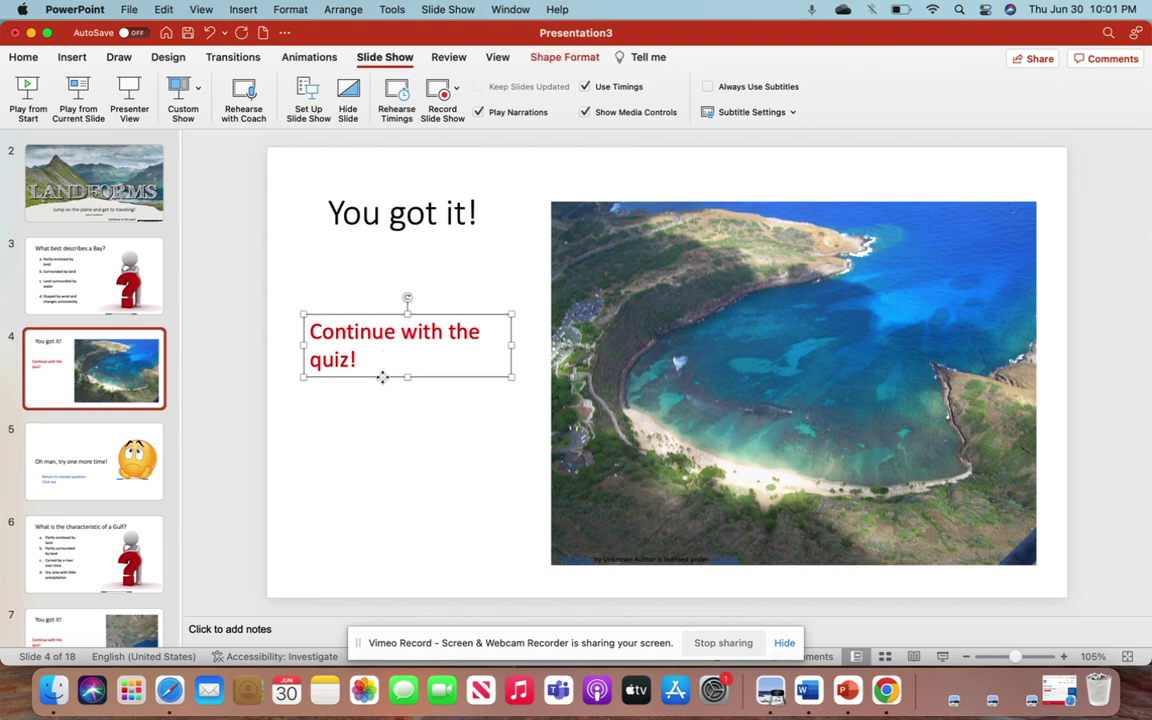
right_click(381, 377)
mouse_move(416, 447)
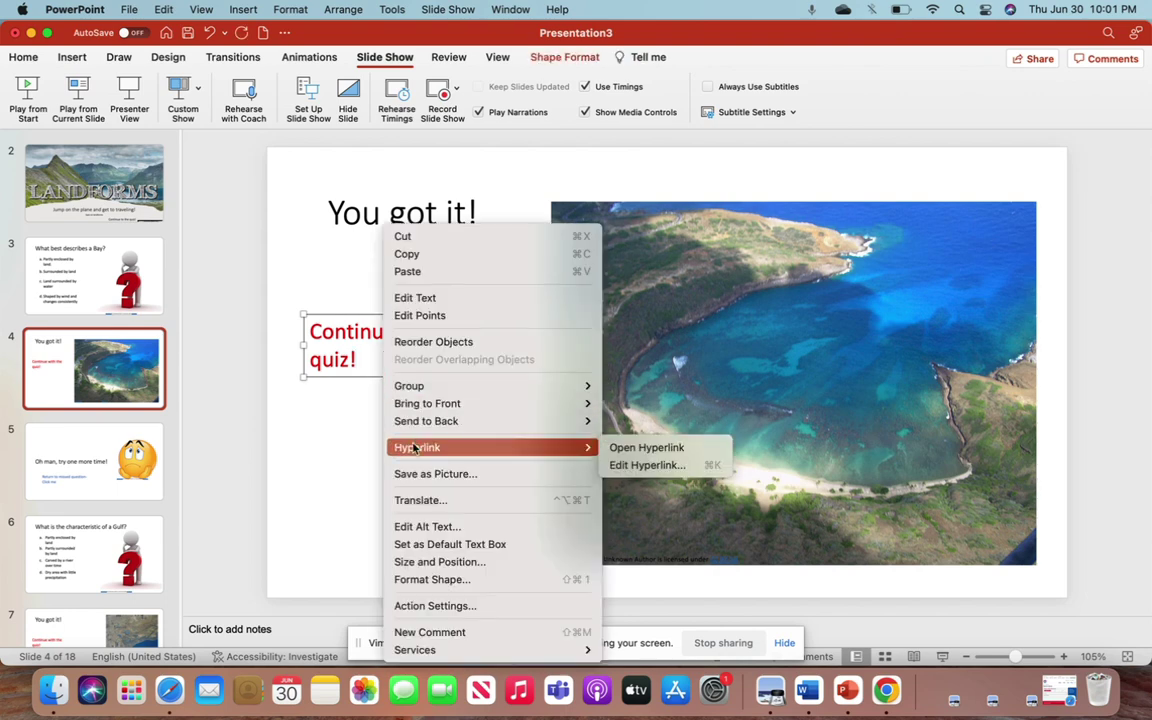
left_click(650, 464)
scroll(553, 316, "down", 5)
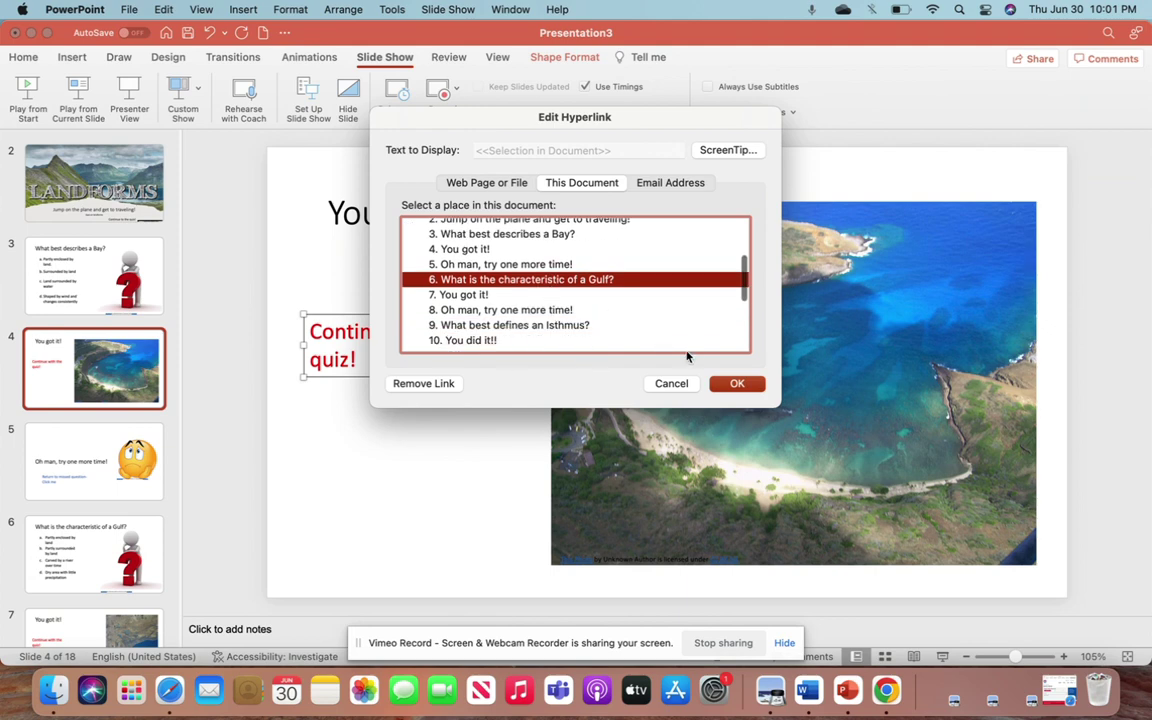
left_click(734, 384)
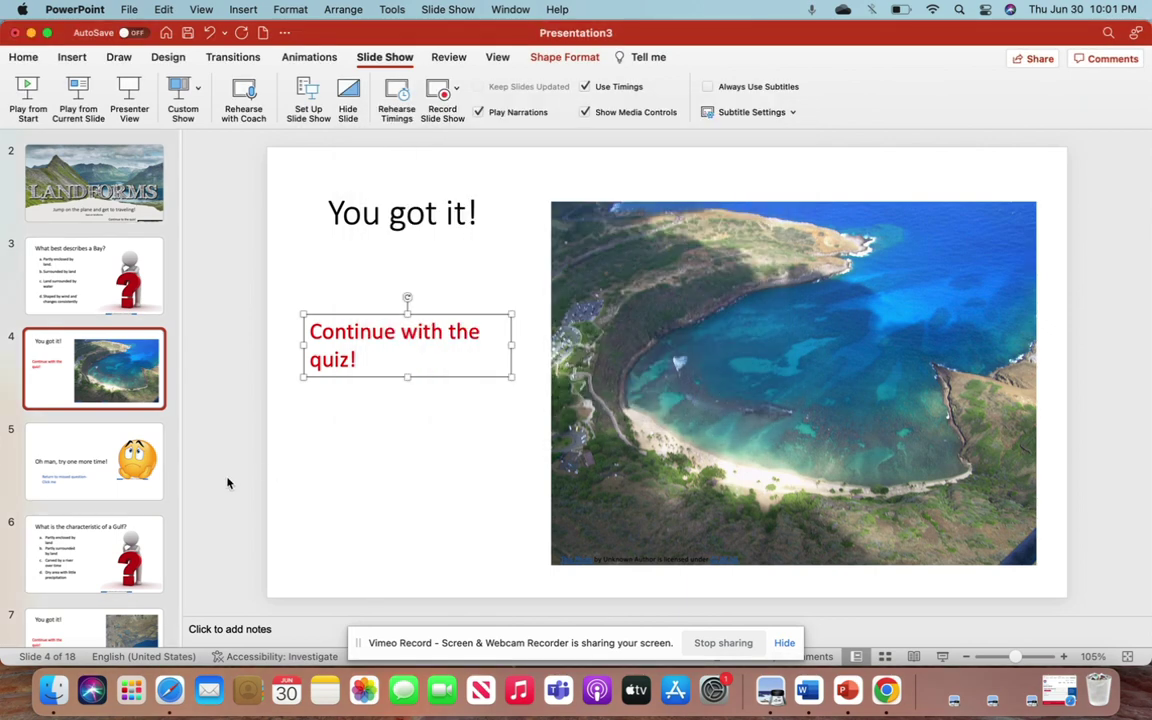
left_click(89, 556)
scroll(105, 515, "down", 3)
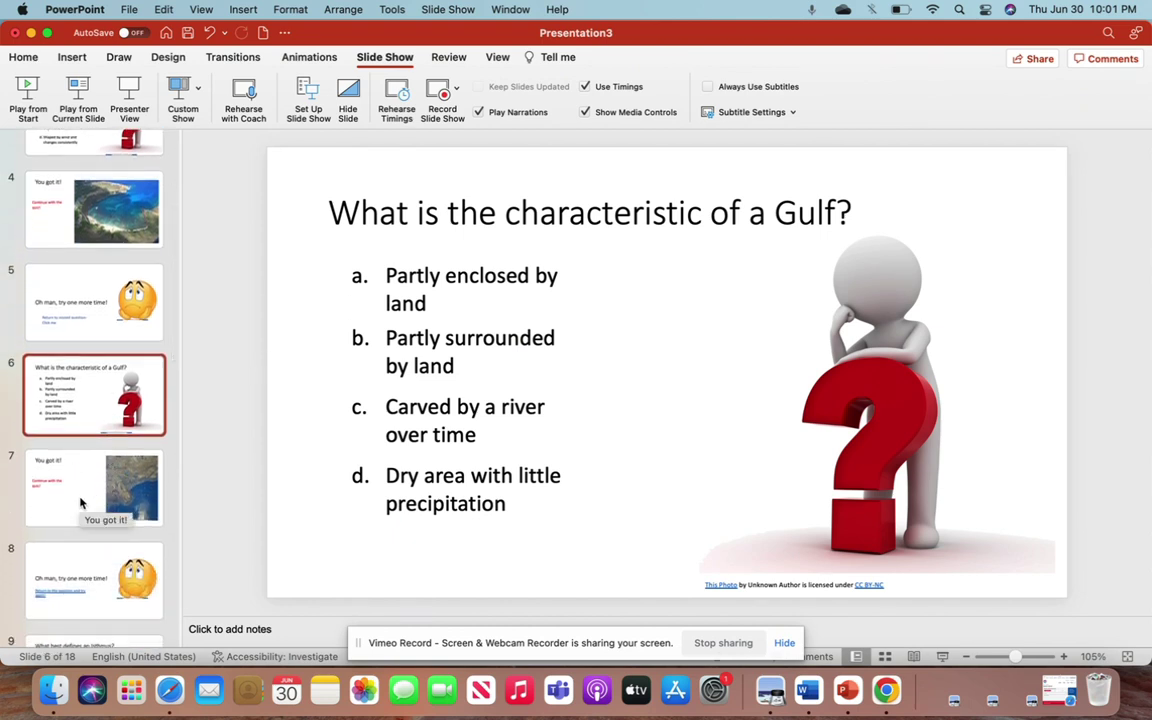
- Browse slides 6, 7 and 8, ending on slide 7, the Gulf 'You got it!' page
left_click(418, 318)
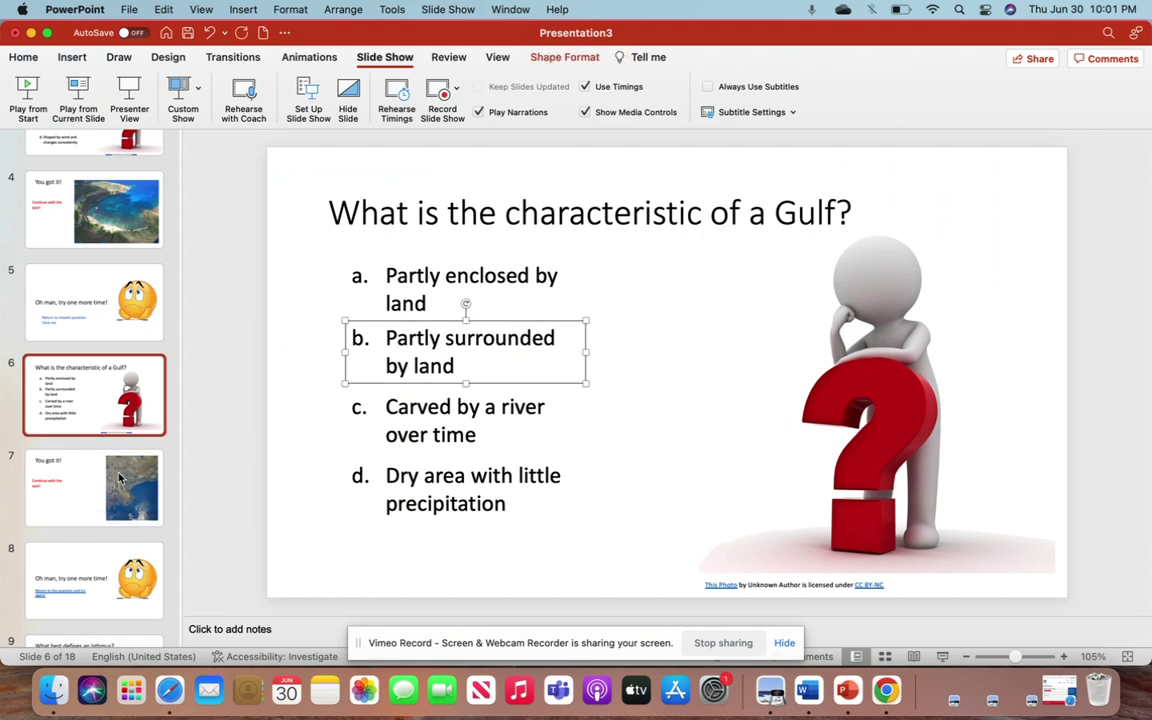
left_click(94, 497)
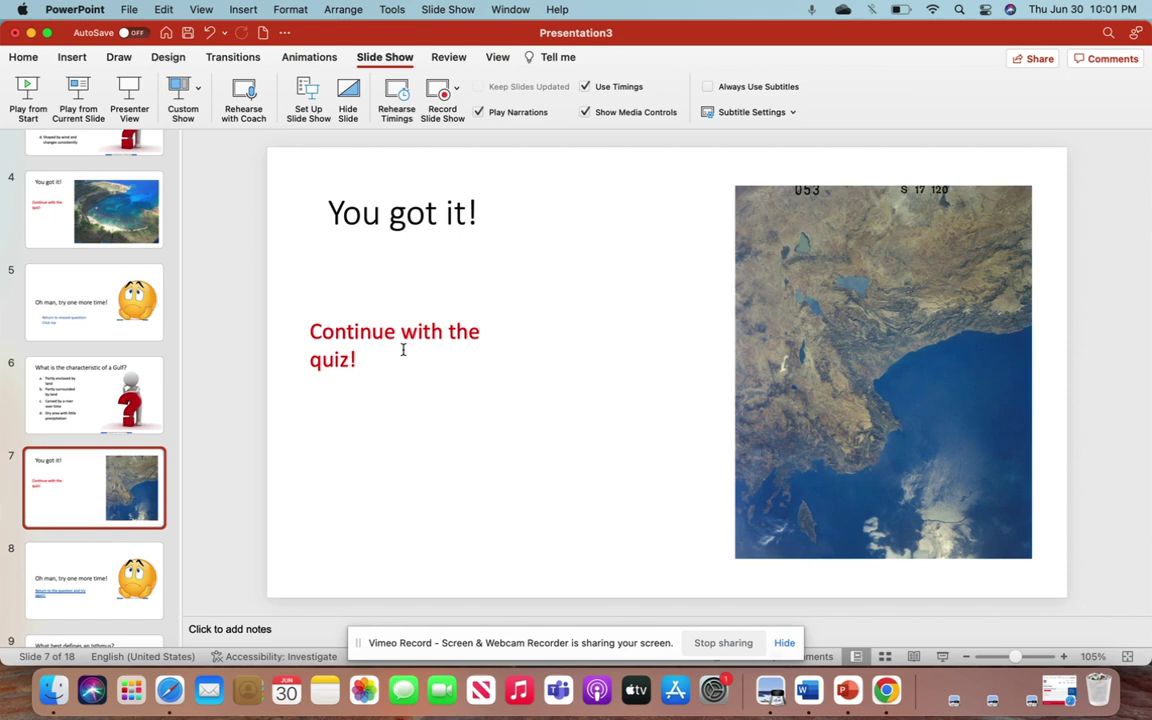
left_click(68, 372)
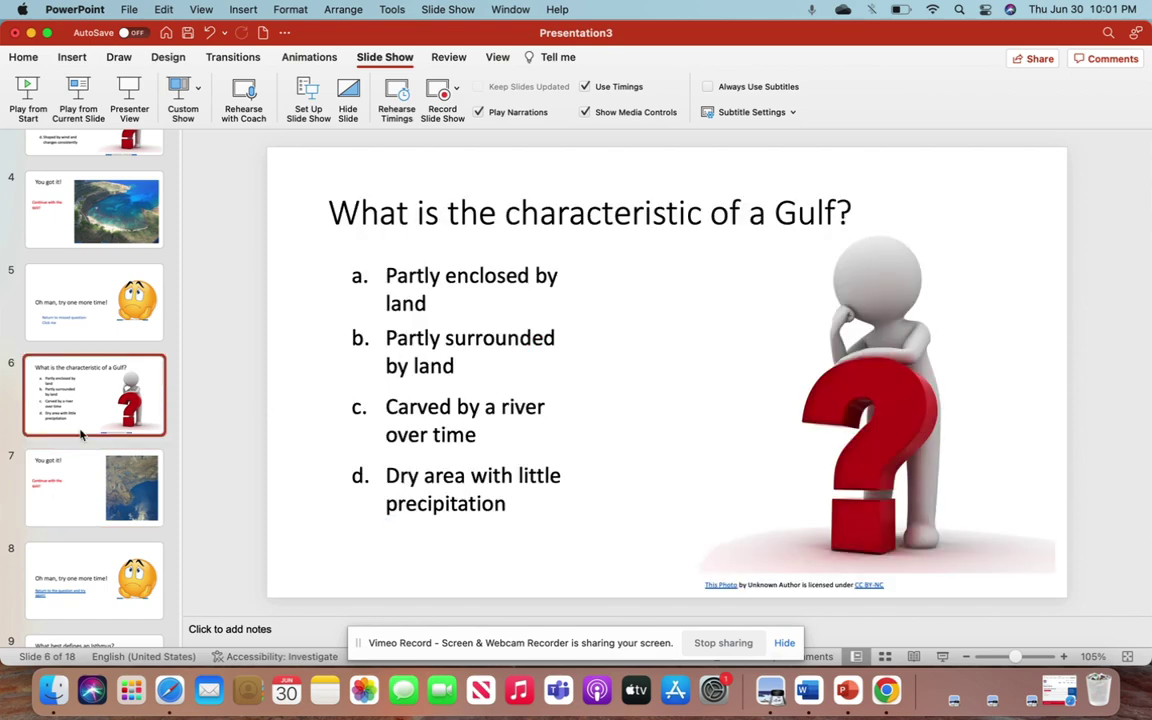
left_click(106, 592)
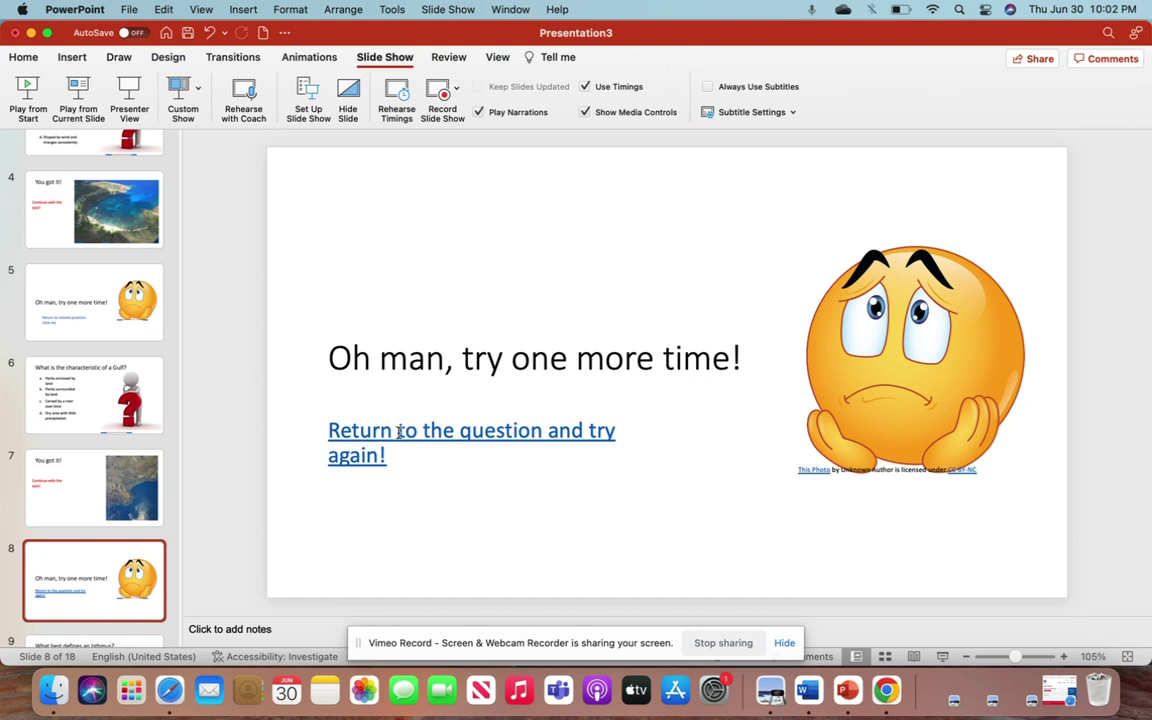
scroll(120, 430, "down", 5)
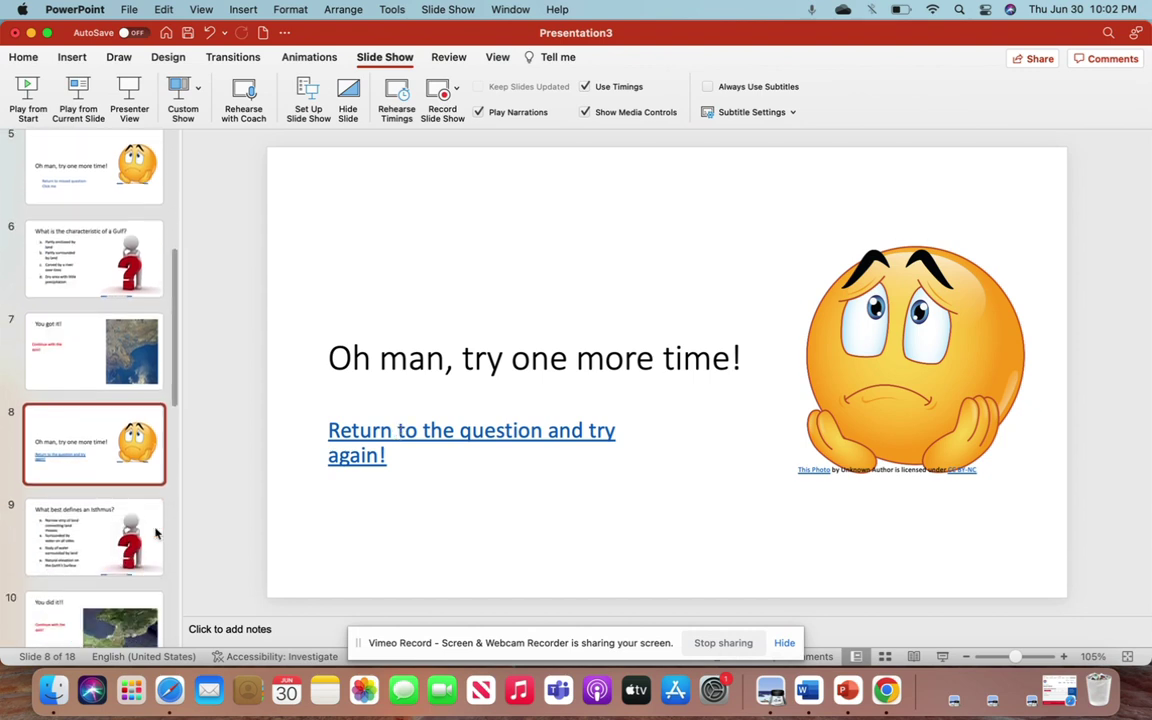
left_click(97, 323)
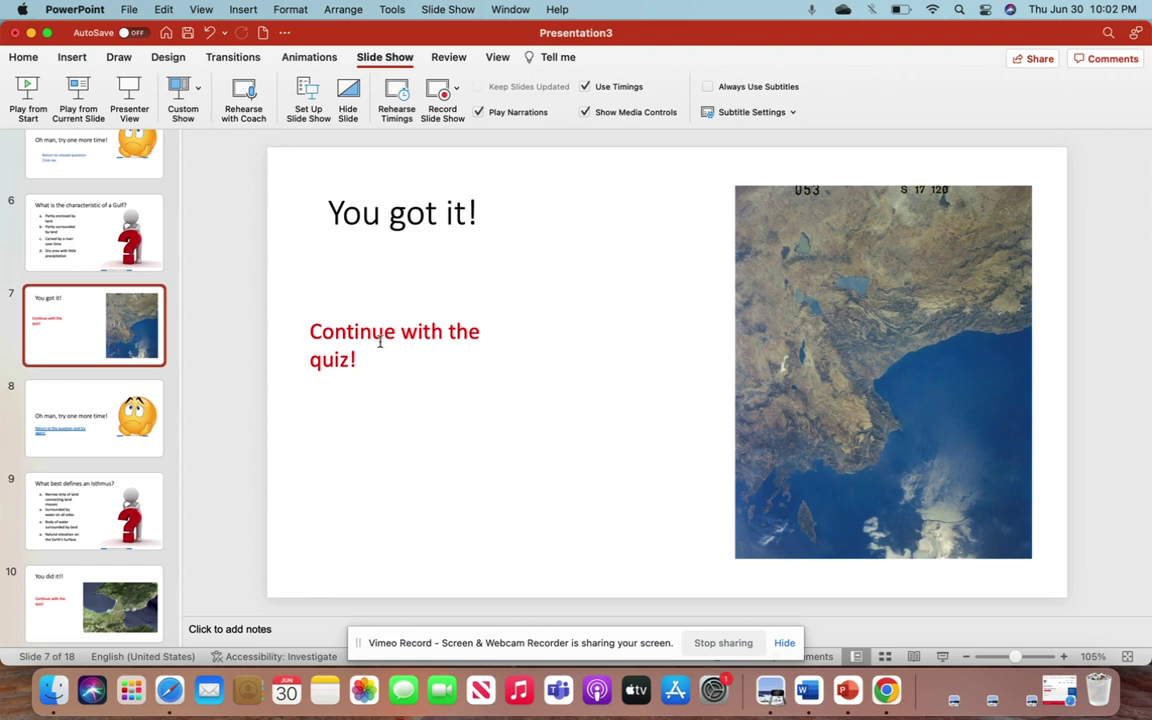
- Step from slide 9, the Isthmus question, through slide 10 'You did it!!' to slide 11
left_click(103, 504)
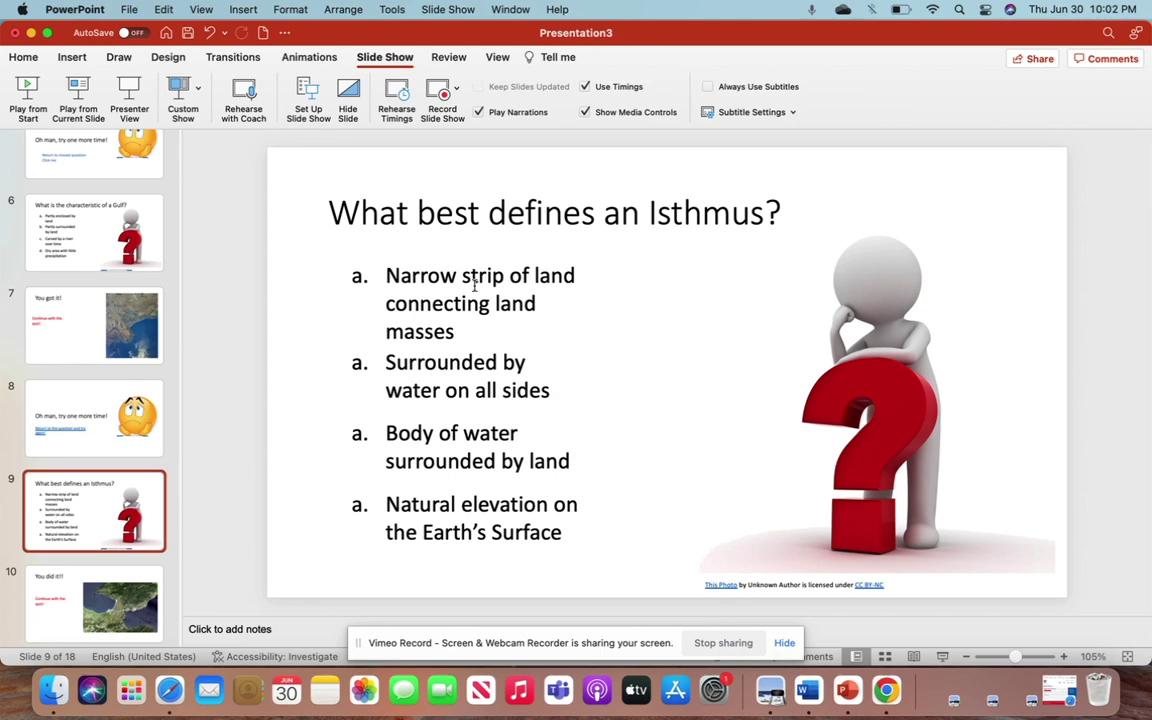
left_click(80, 590)
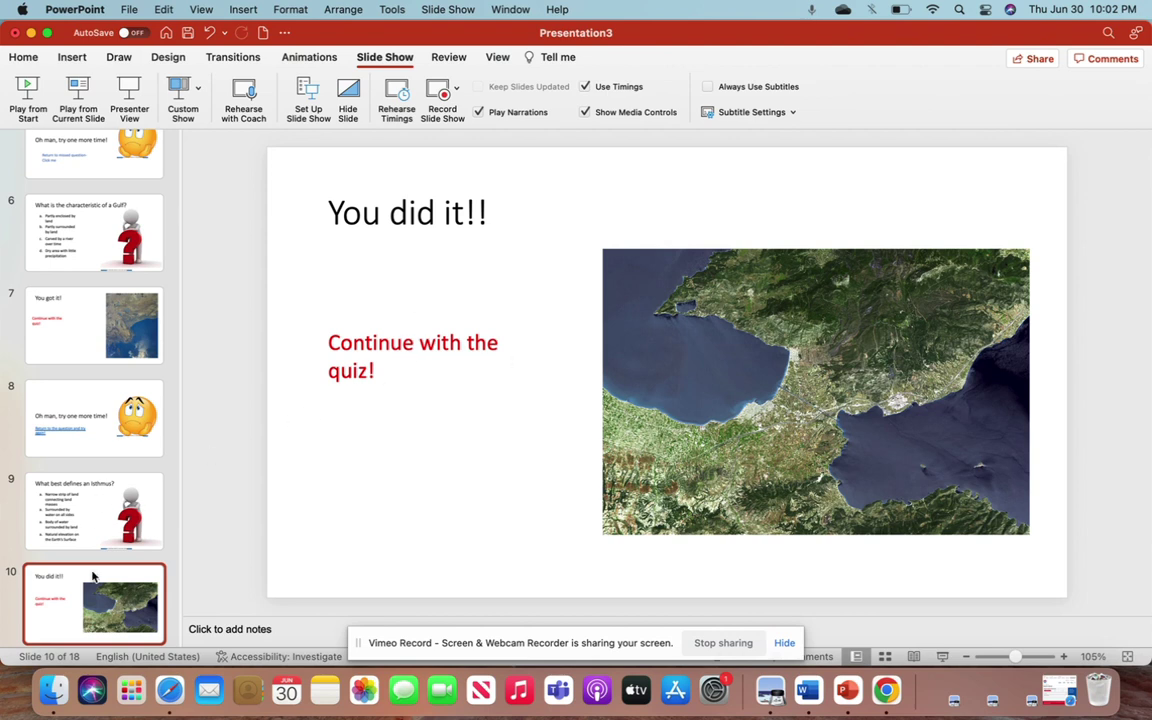
scroll(86, 520, "down", 2)
left_click(105, 632)
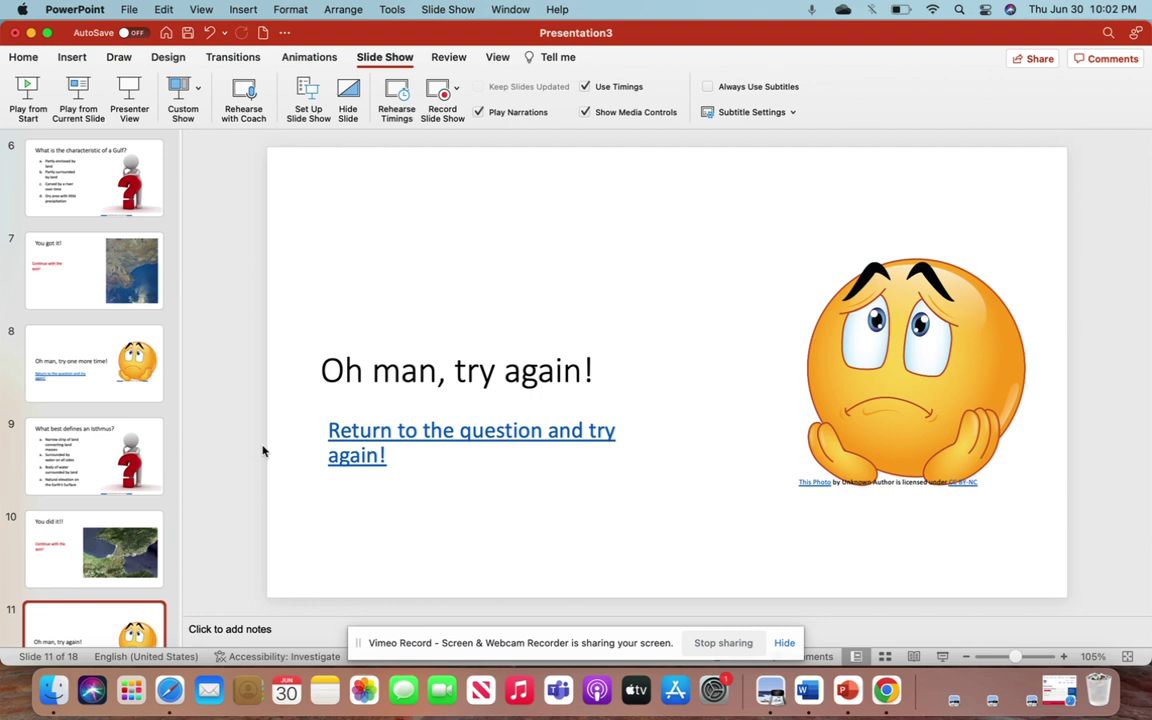
scroll(138, 425, "down", 2)
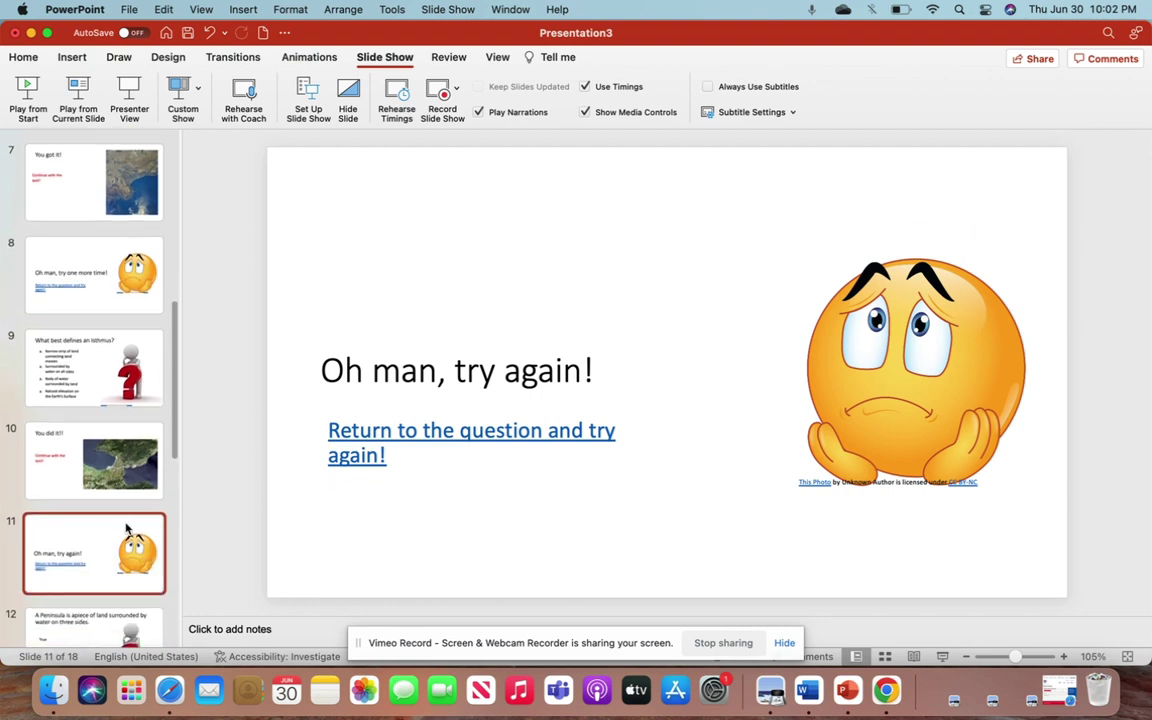
scroll(125, 490, "down", 2)
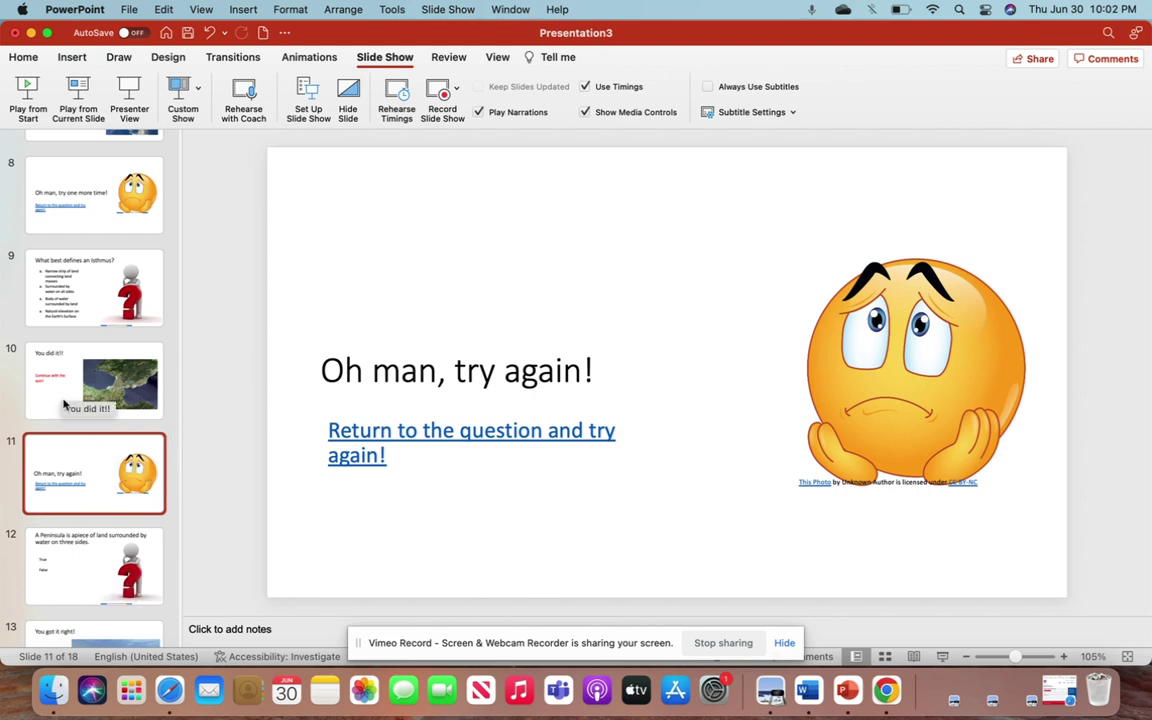
- Insert a space so slide 12's Peninsula title reads 'a piece' instead of 'apiece'
left_click(115, 570)
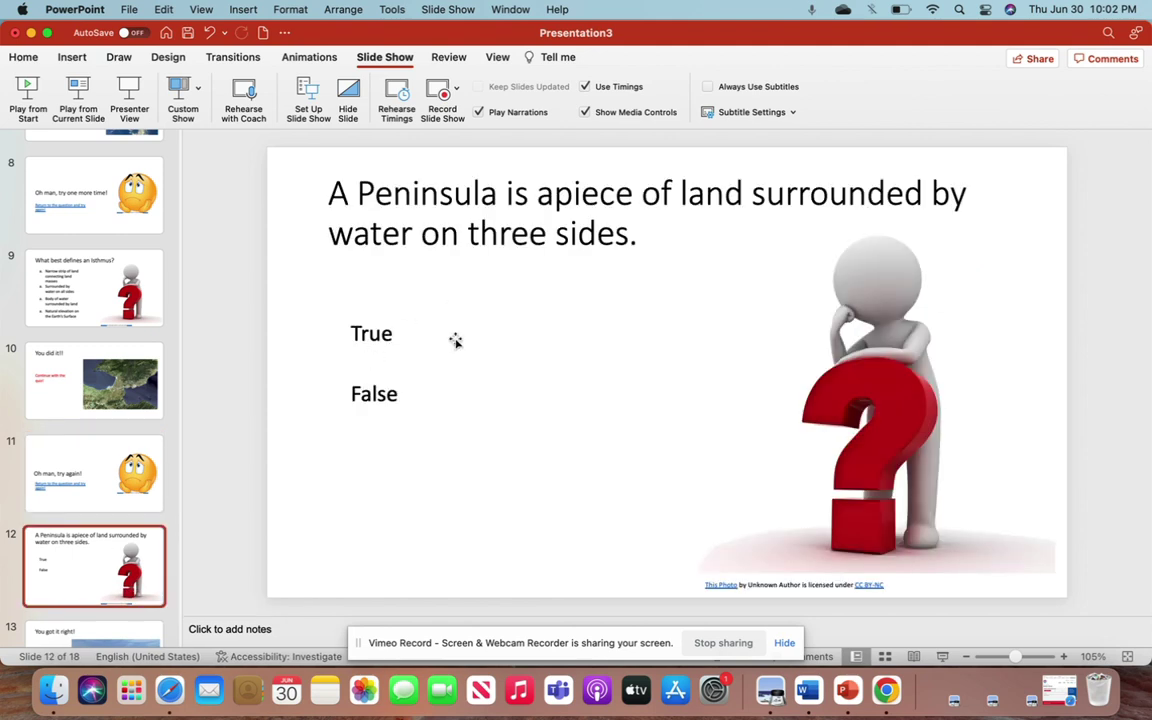
left_click(552, 193)
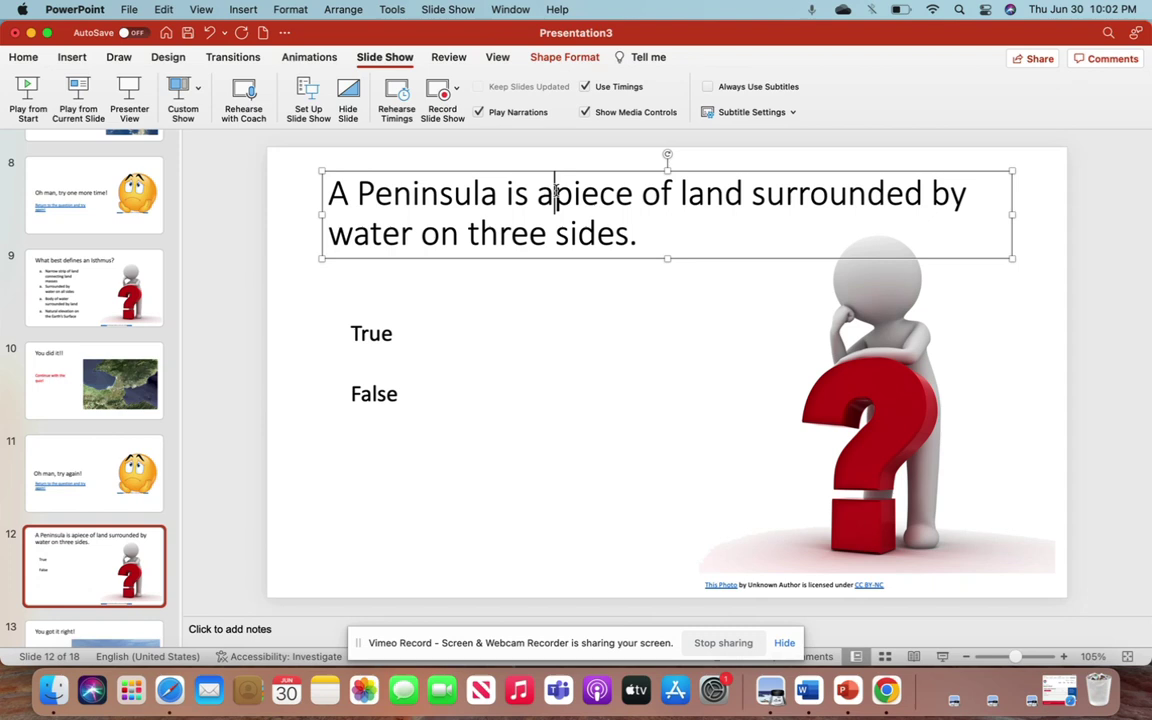
left_click(612, 312)
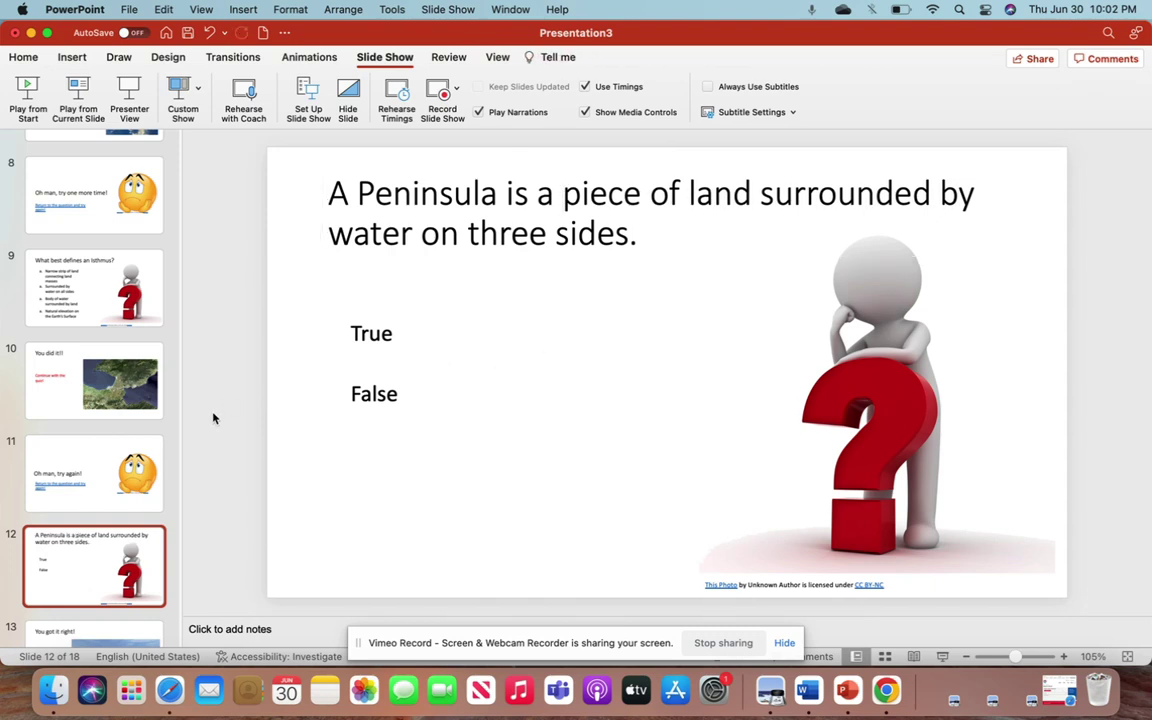
- Move through slide 13, 'You got it right!', to slide 14, the peninsula statement
scroll(107, 437, "down", 3)
left_click(107, 492)
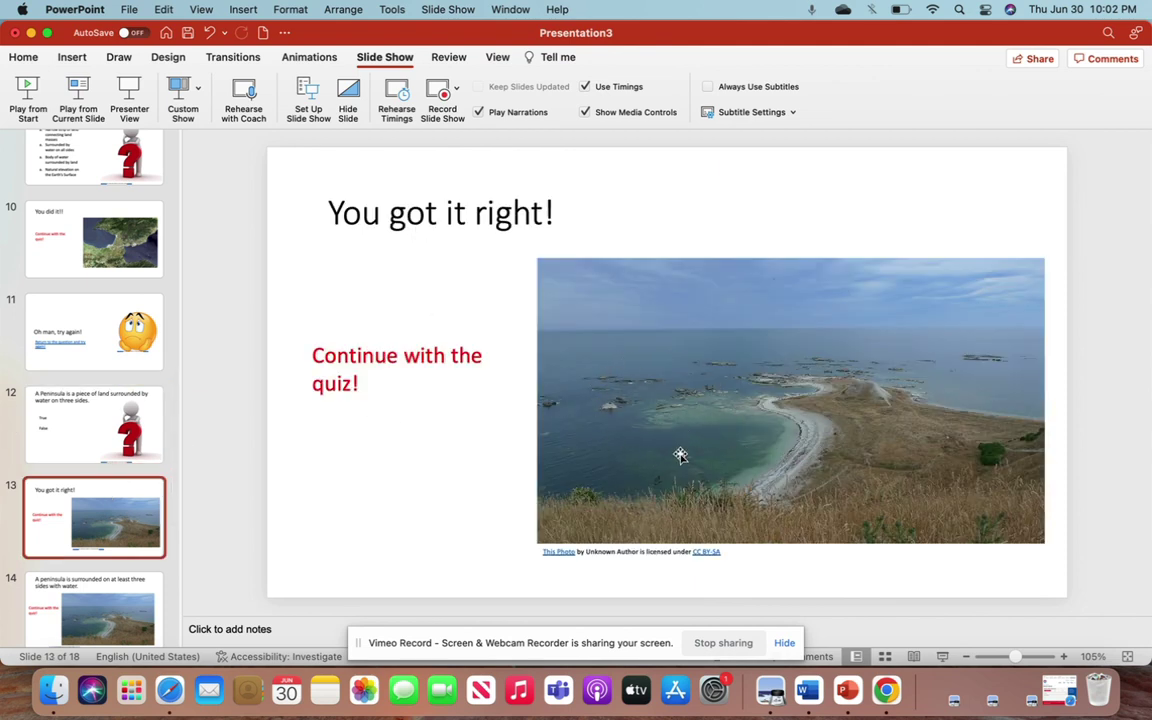
scroll(139, 516, "down", 2)
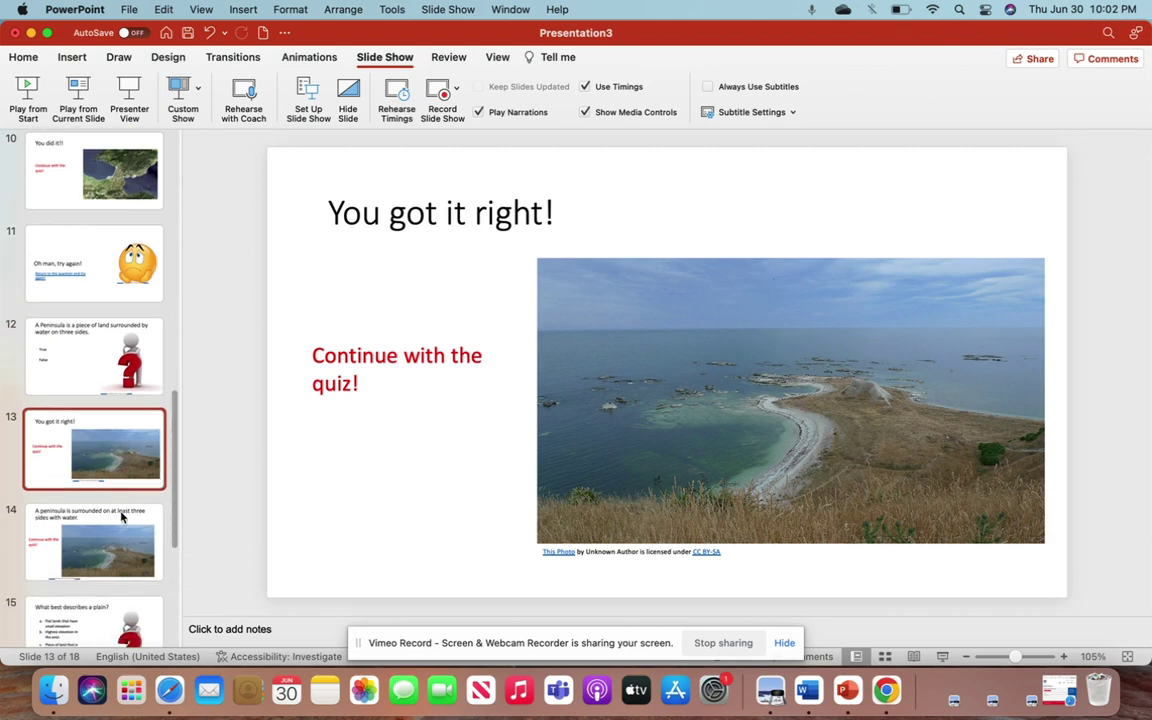
left_click(108, 515)
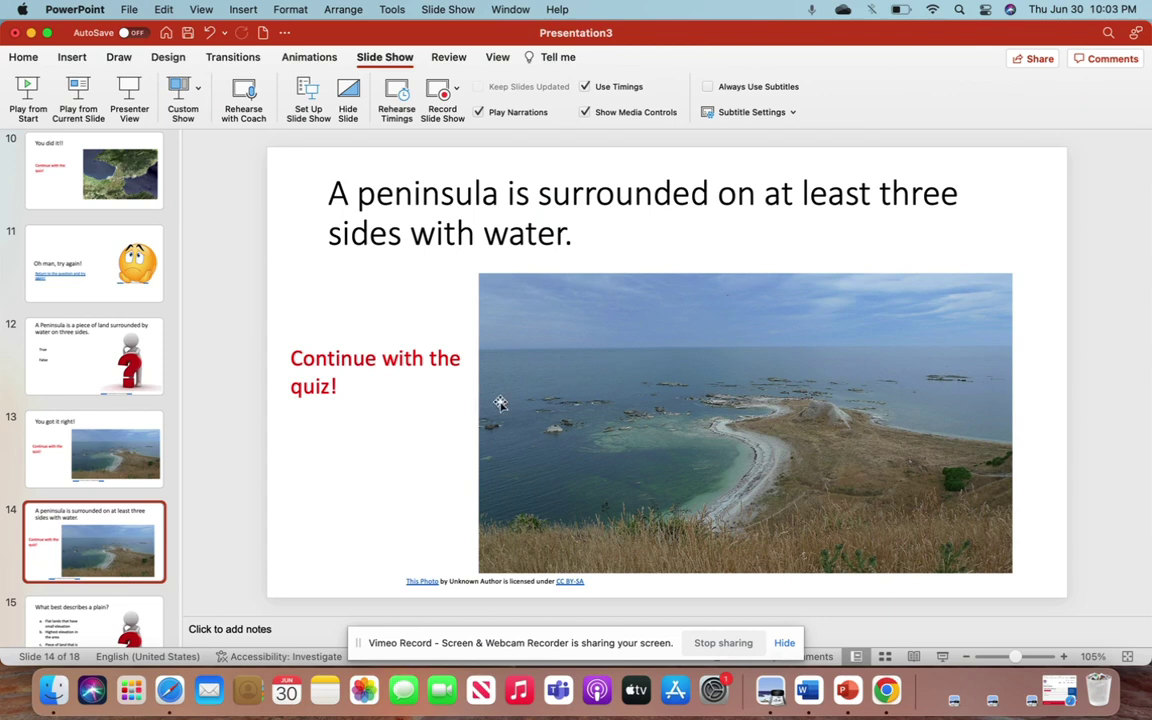
scroll(105, 490, "down", 5)
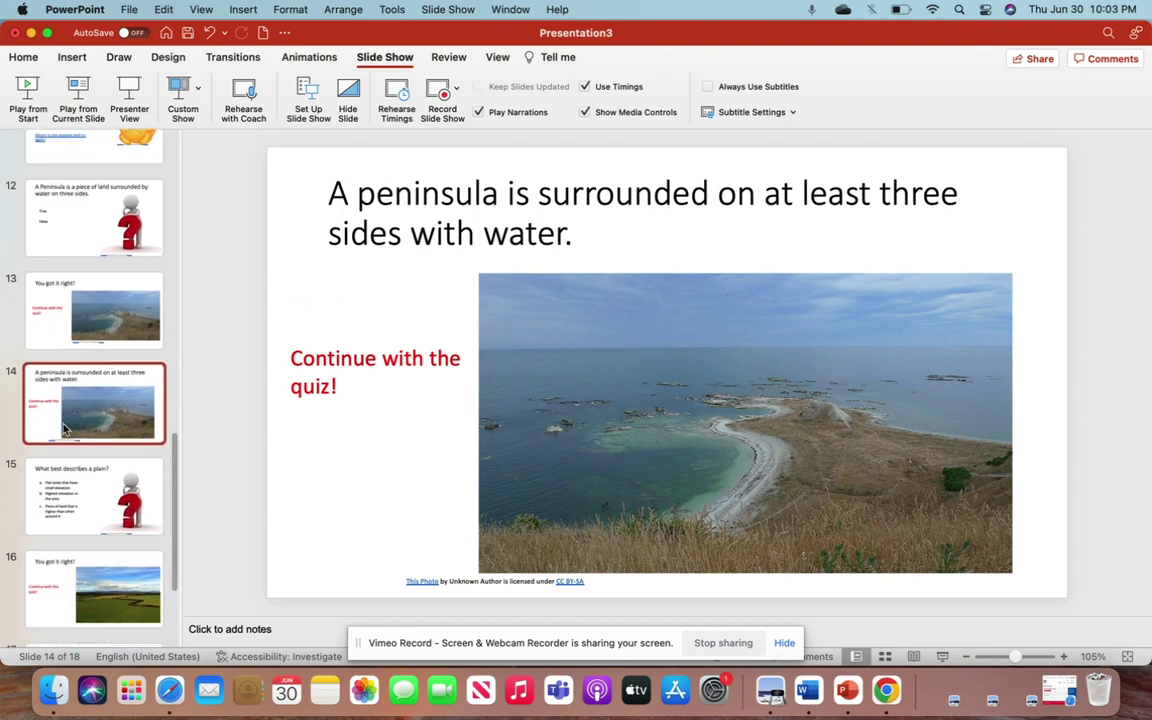
- Review slides 15, 16 'You got it right!' and 17 'Try one more time, you can do it!'
left_click(100, 497)
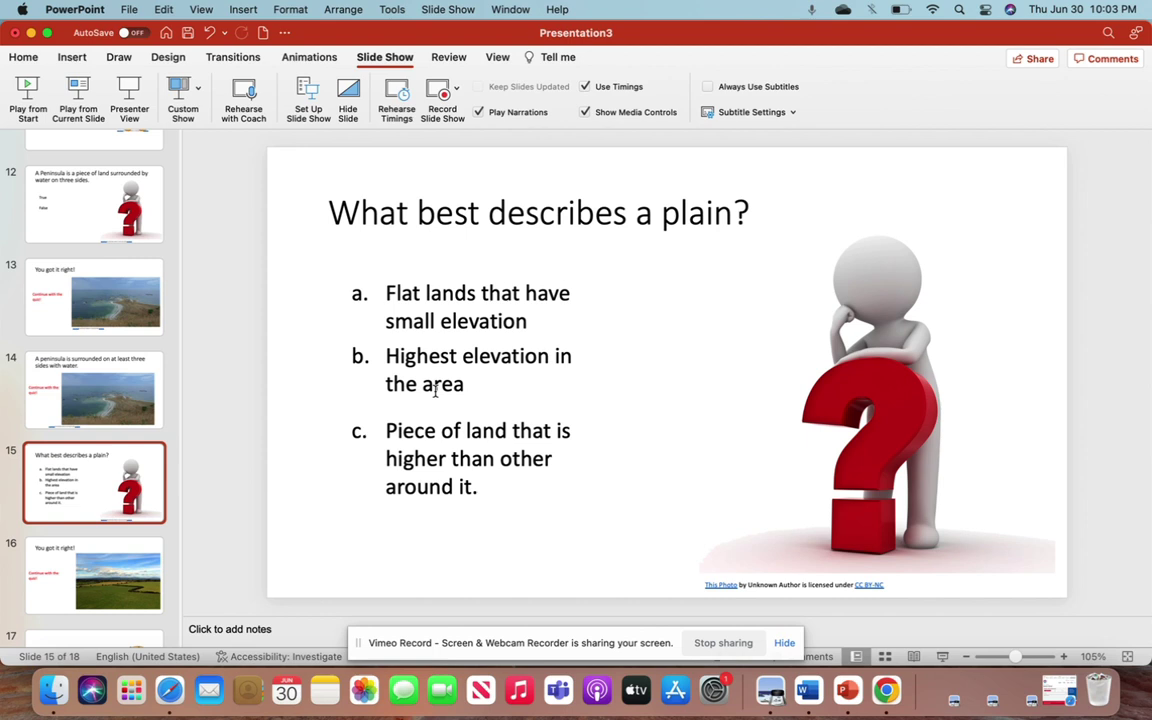
scroll(57, 440, "down", 2)
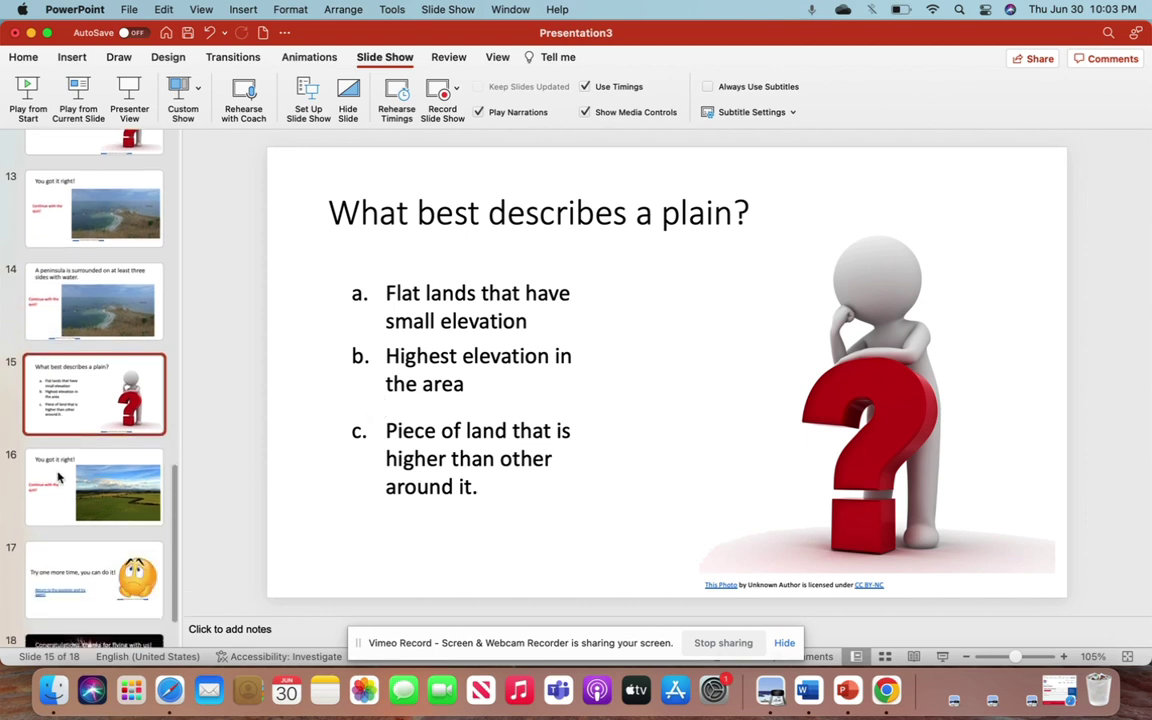
left_click(58, 477)
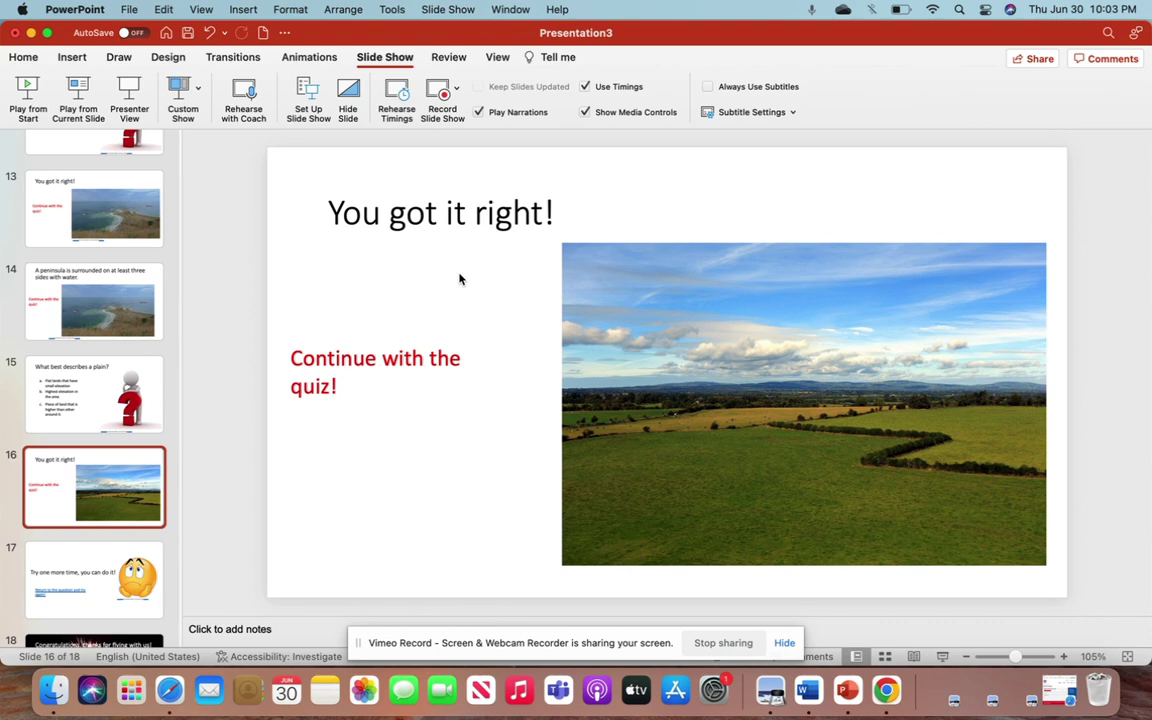
left_click(116, 572)
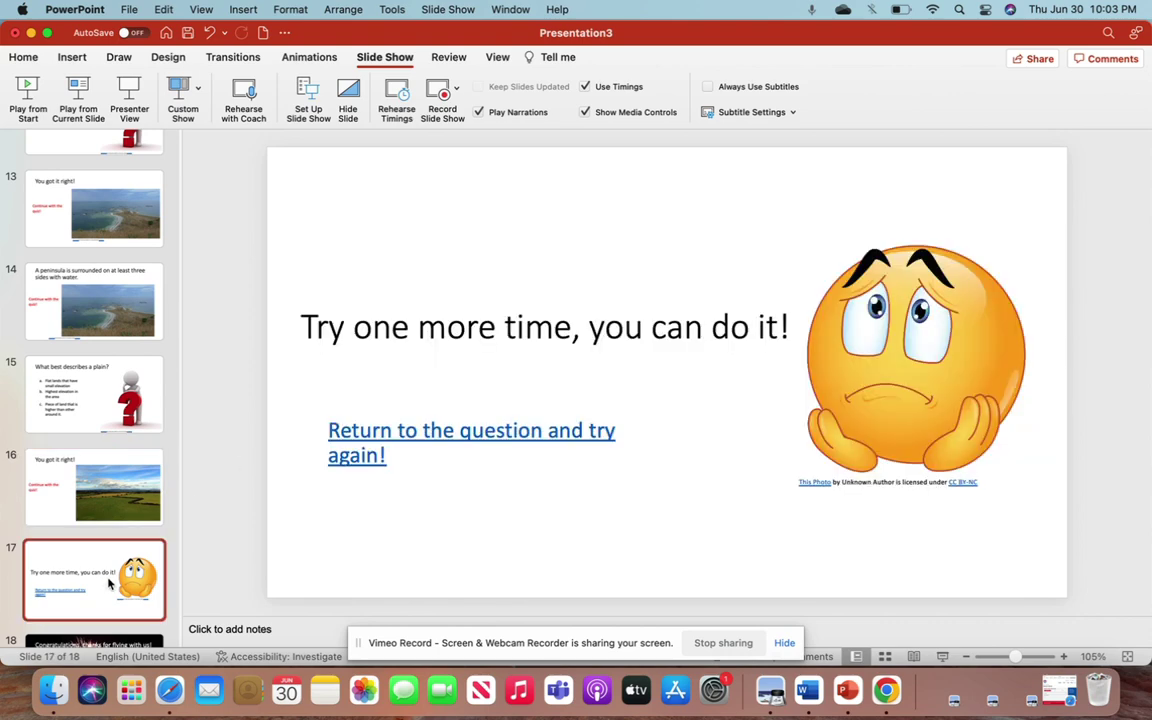
left_click(66, 508)
left_click(390, 203)
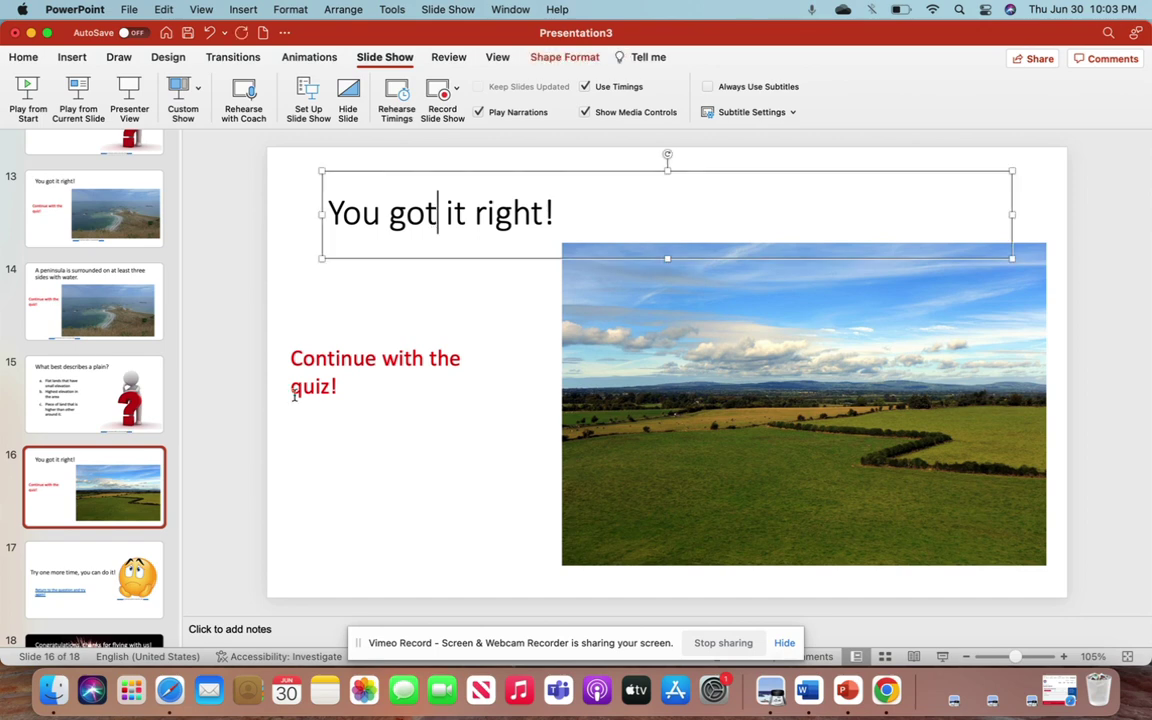
left_click(143, 551)
left_click(391, 328)
scroll(121, 414, "down", 2)
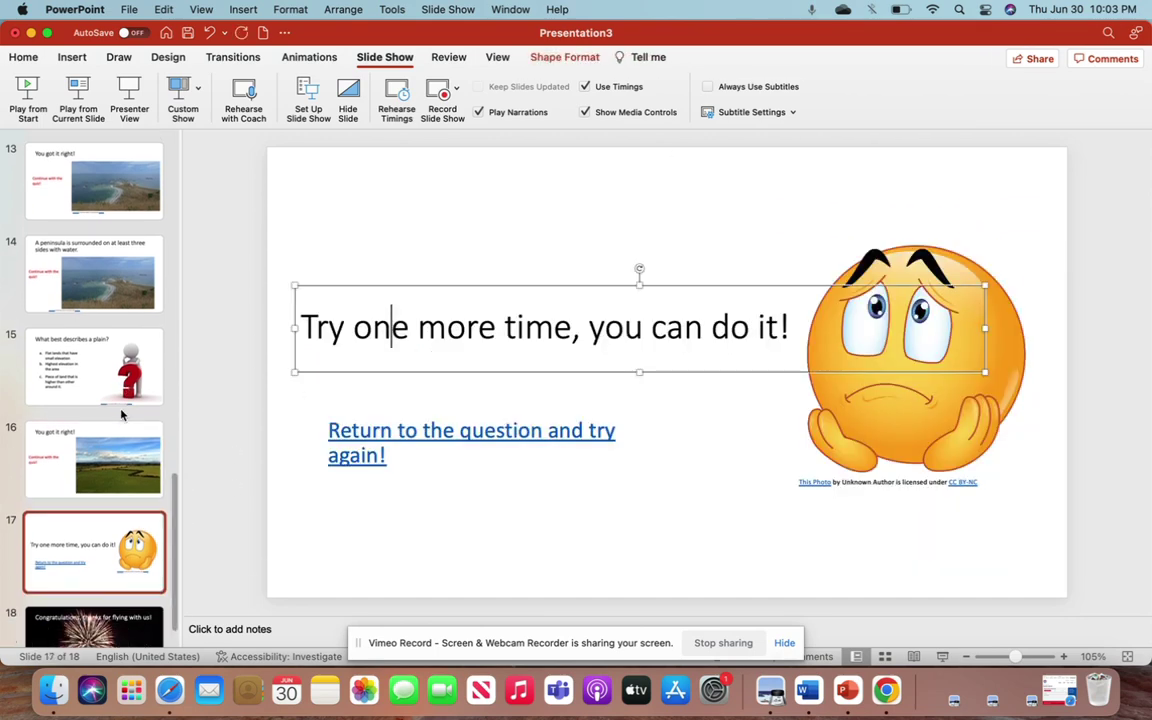
scroll(121, 414, "down", 1)
- Hyperlink answer c on slide 15 to slide 17, 'Try one more time, you can do it!'
left_click(98, 371)
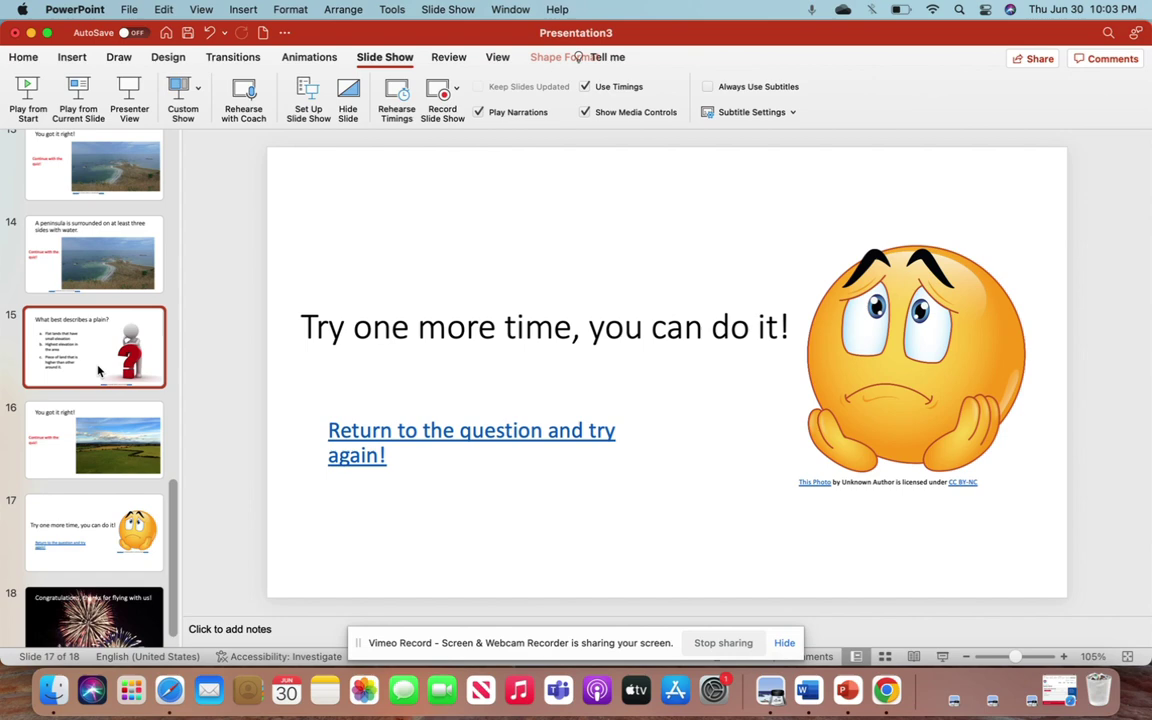
left_click(400, 445)
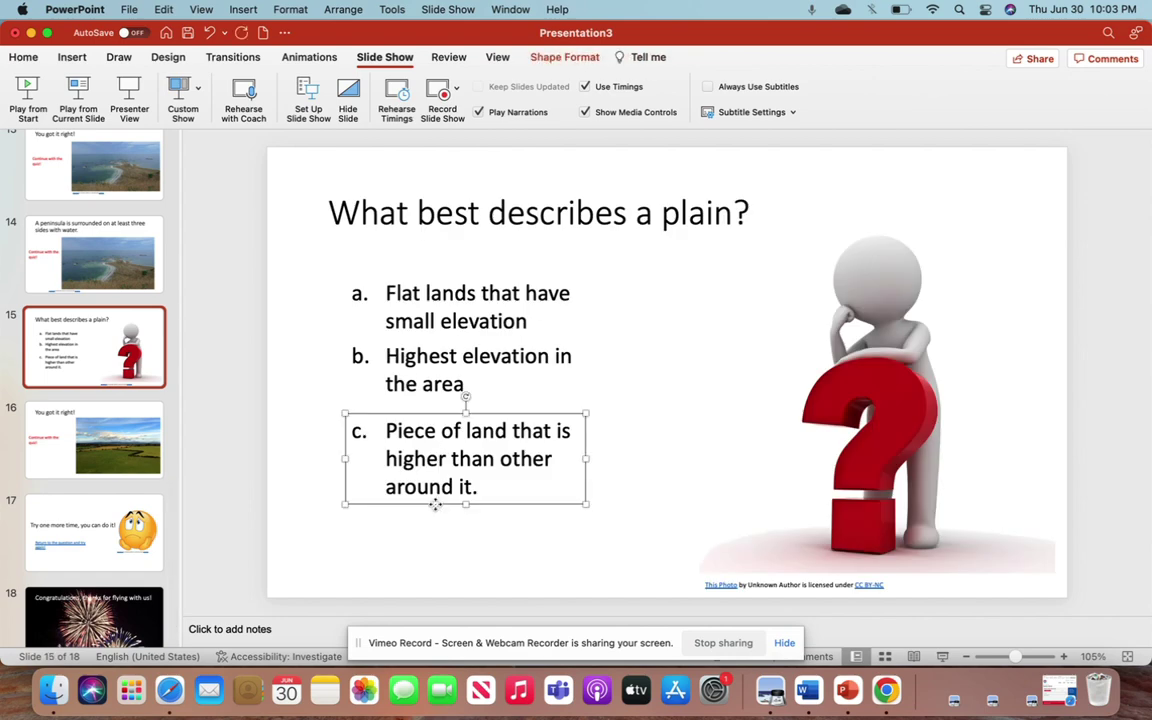
right_click(435, 506)
mouse_move(540, 447)
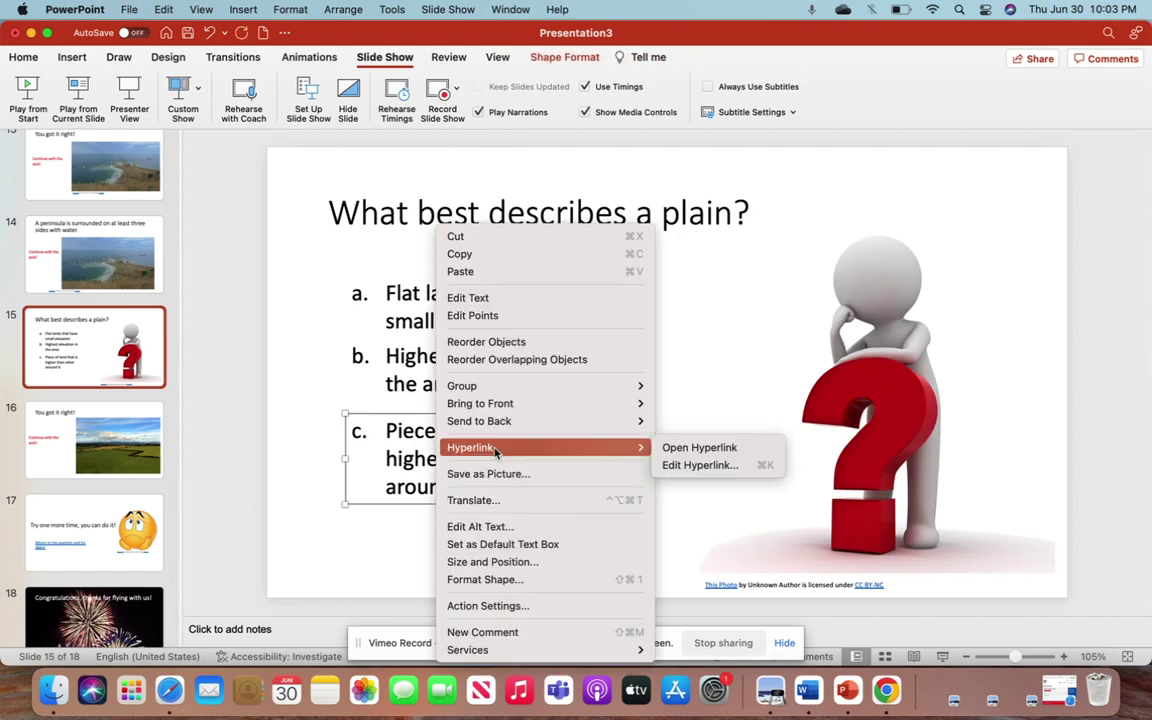
left_click(692, 465)
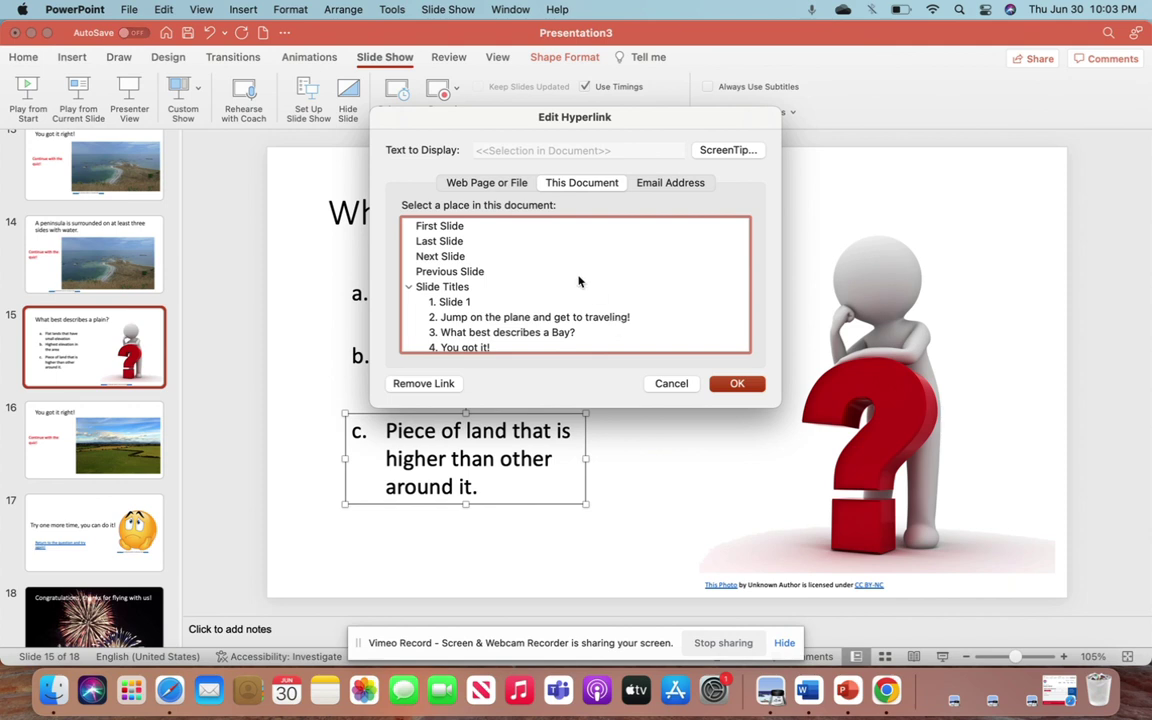
scroll(578, 283, "down", 5)
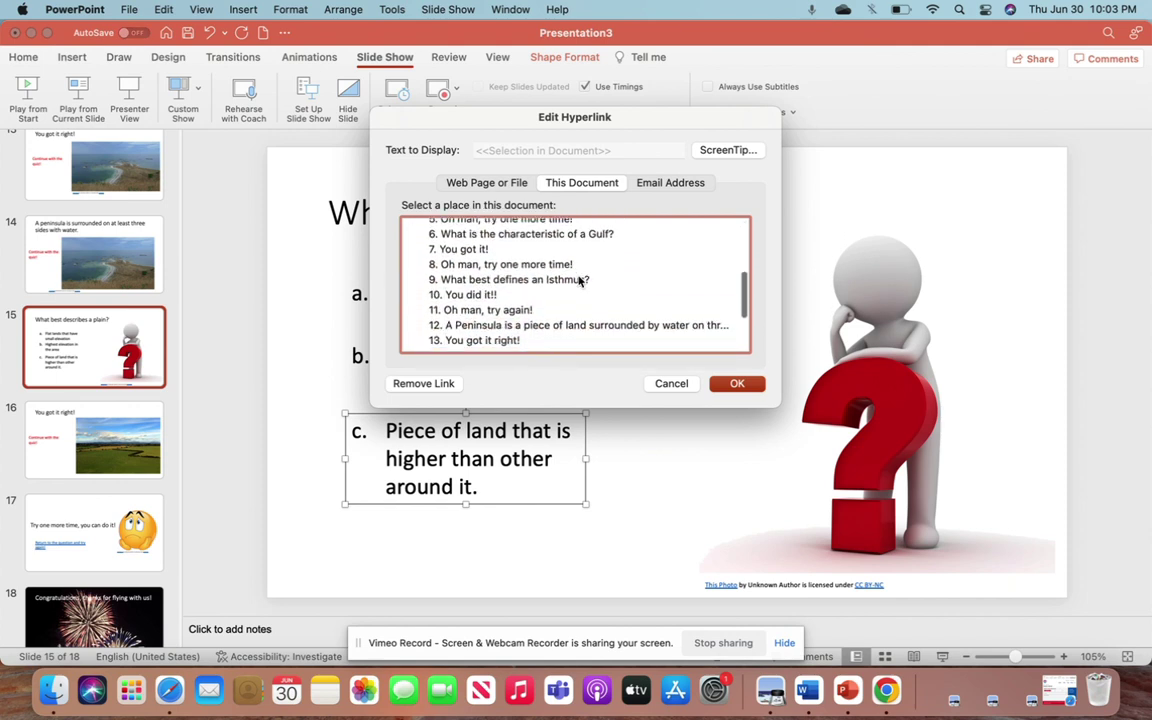
scroll(540, 282, "down", 1)
scroll(522, 305, "down", 4)
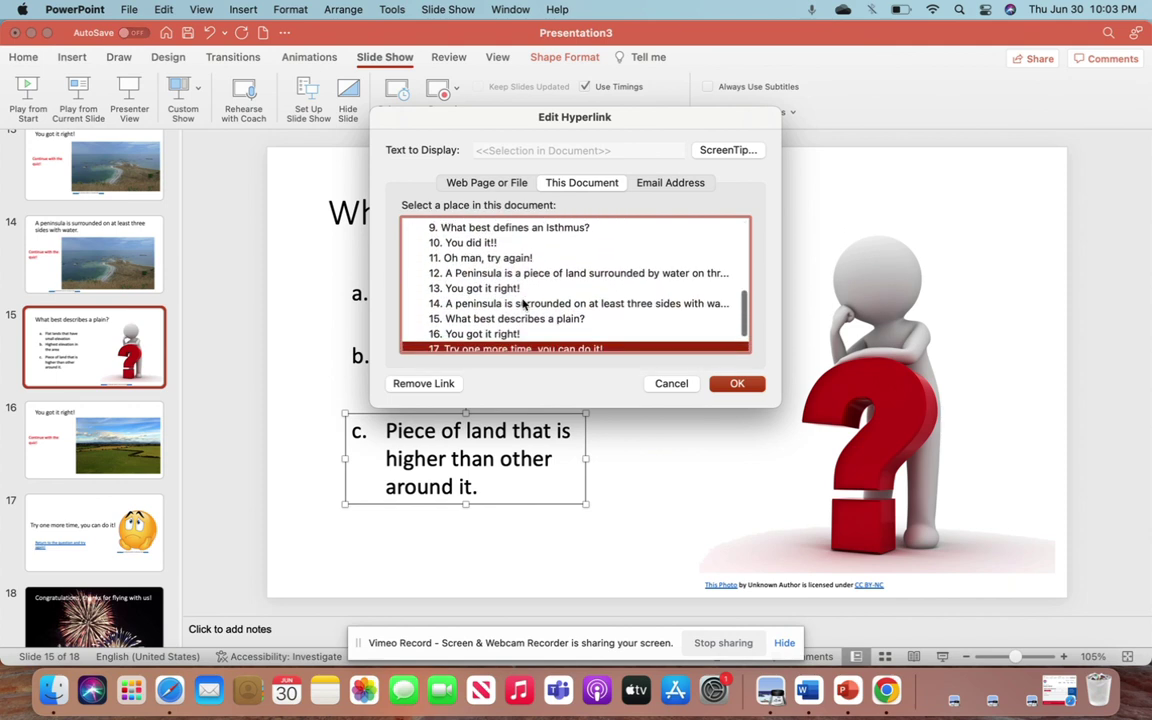
left_click(522, 310)
scroll(522, 305, "up", 4)
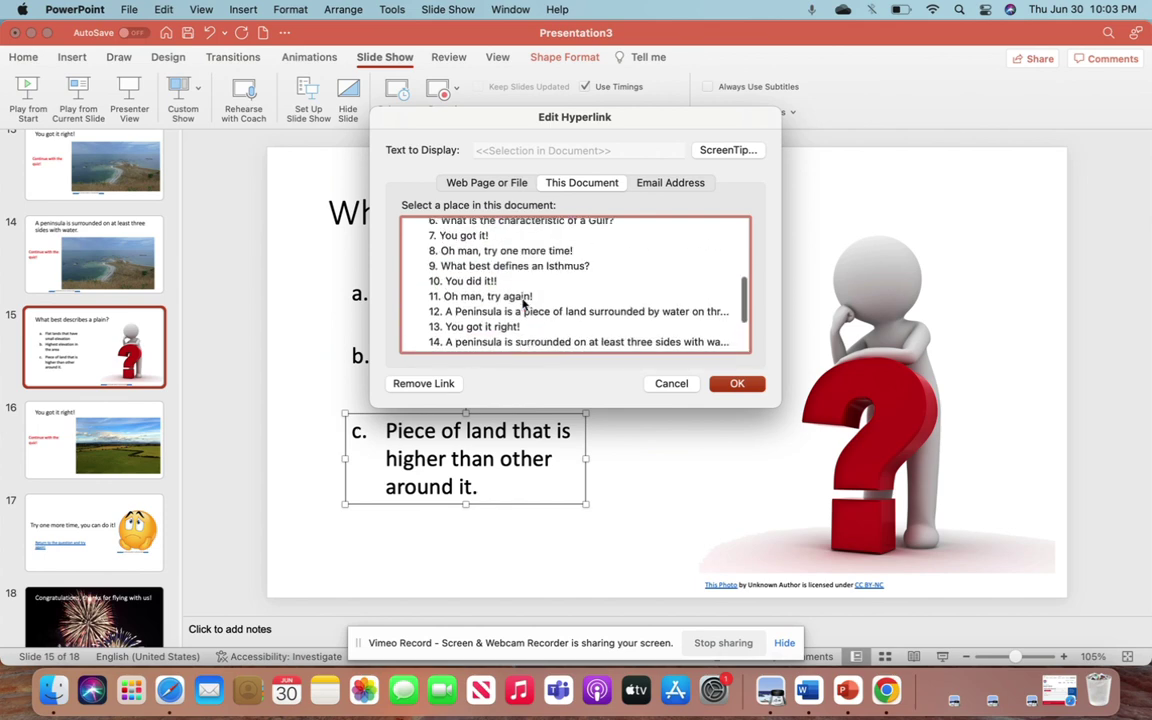
scroll(530, 300, "down", 4)
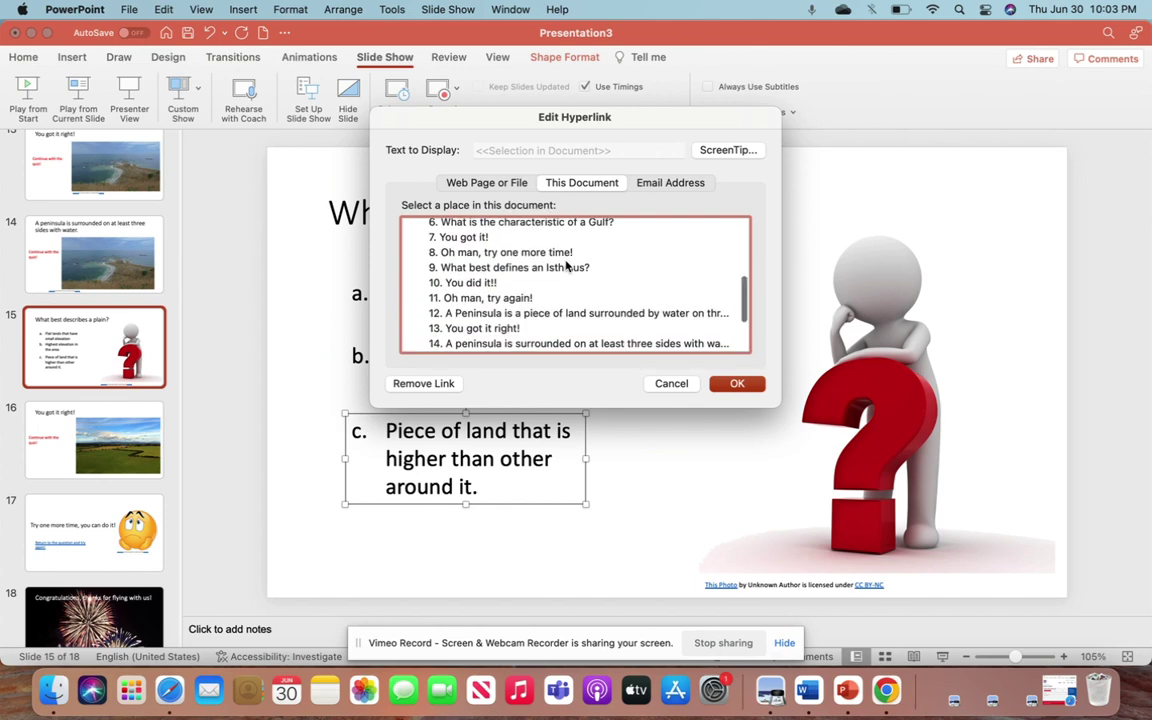
scroll(566, 265, "up", 8)
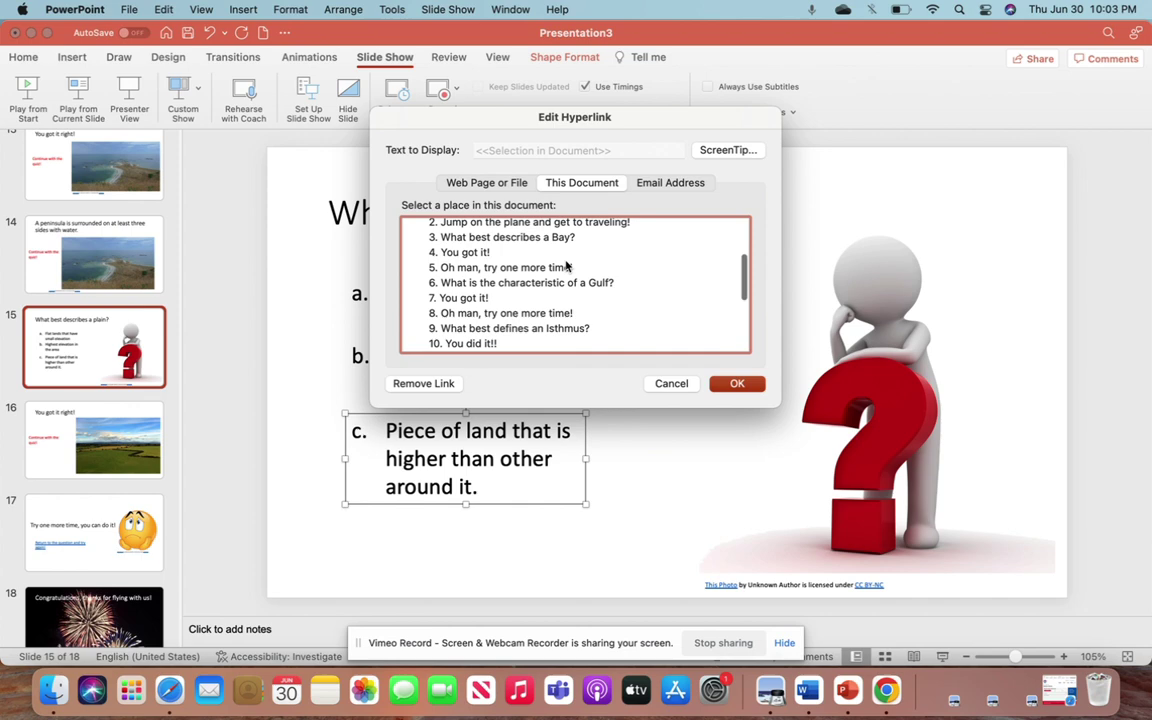
scroll(566, 265, "down", 8)
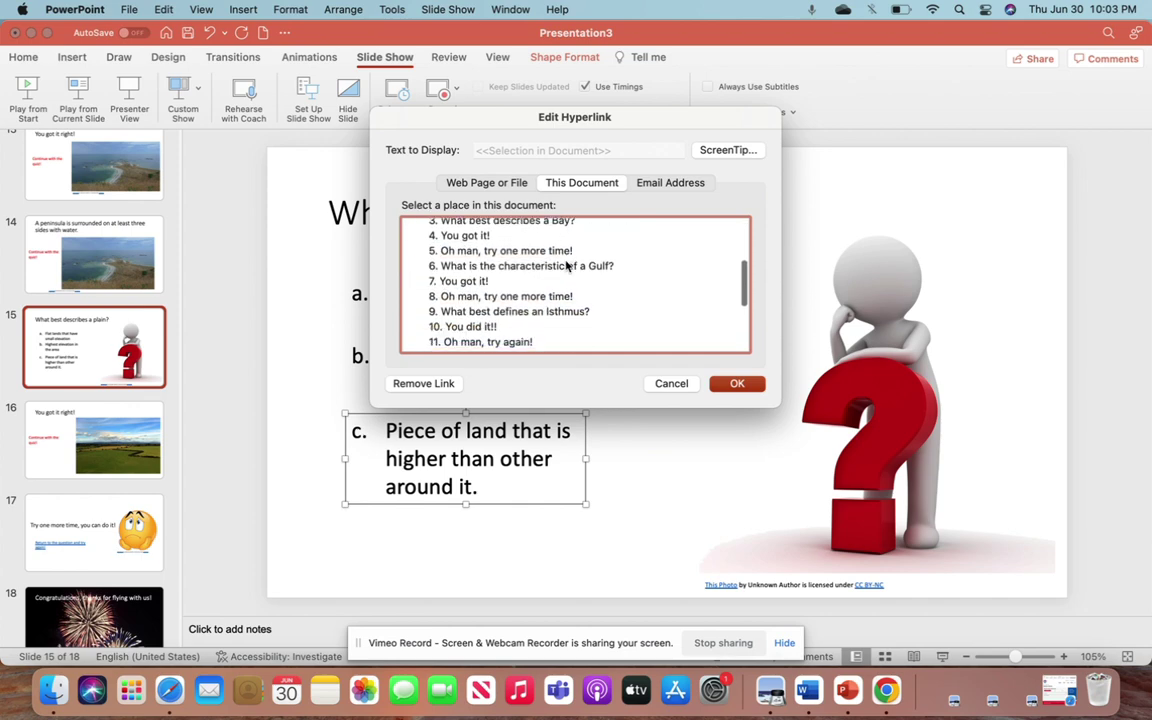
scroll(566, 265, "down", 1)
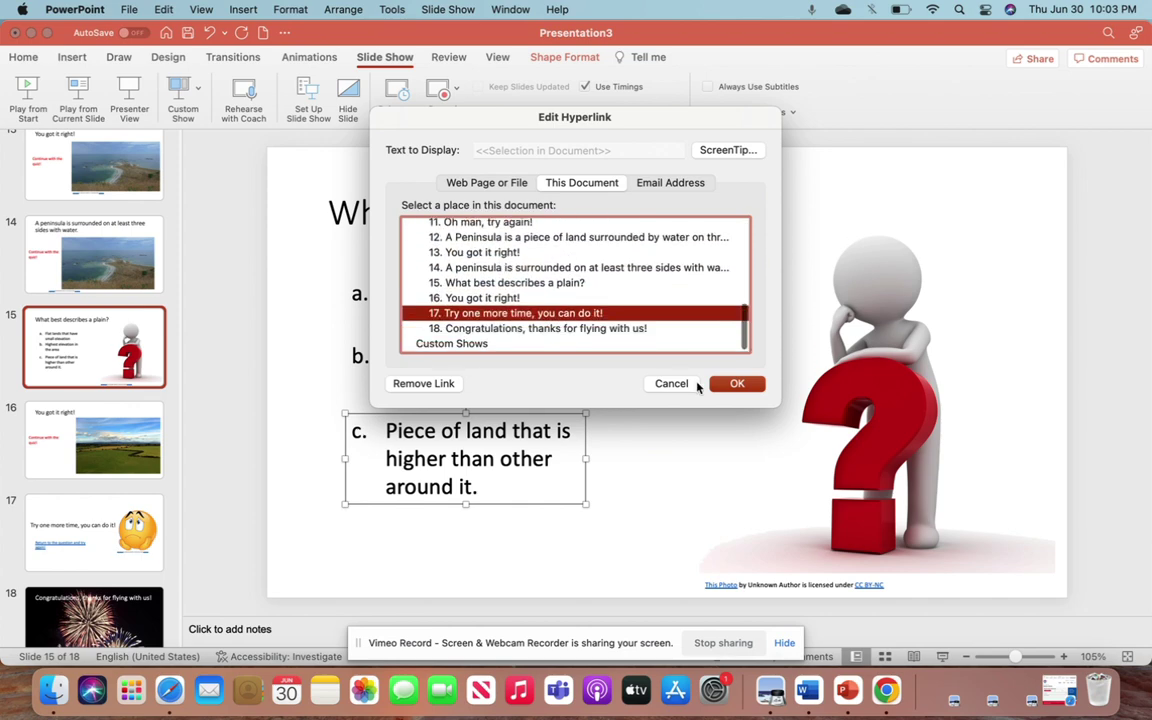
left_click(734, 385)
- Apply the answer link, then check slide 16's 'Continue with the quiz!' text against the fireworks slide 18
left_click(740, 384)
left_click(52, 412)
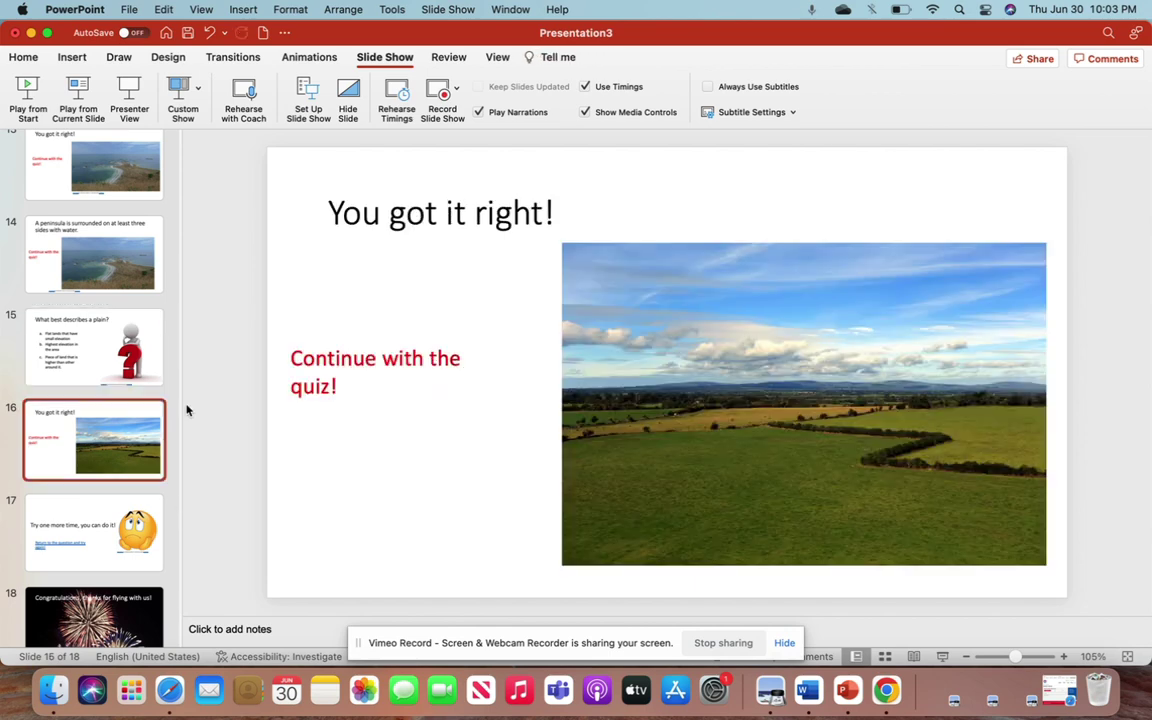
left_click(361, 395)
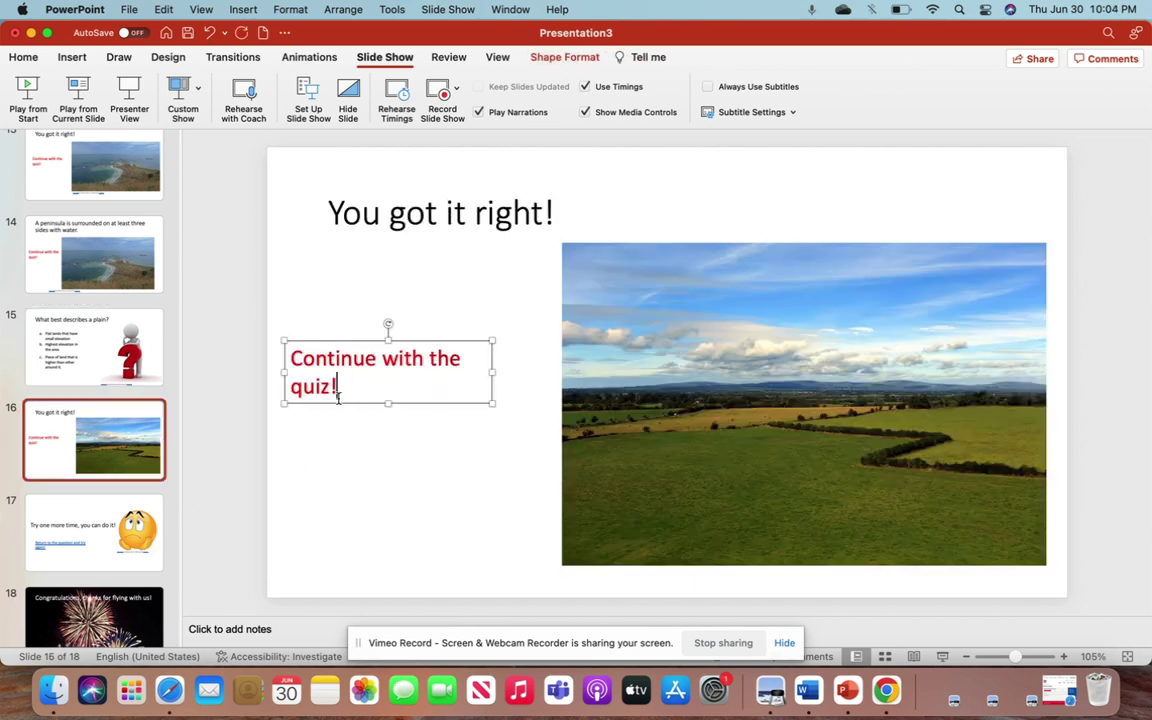
left_click(127, 628)
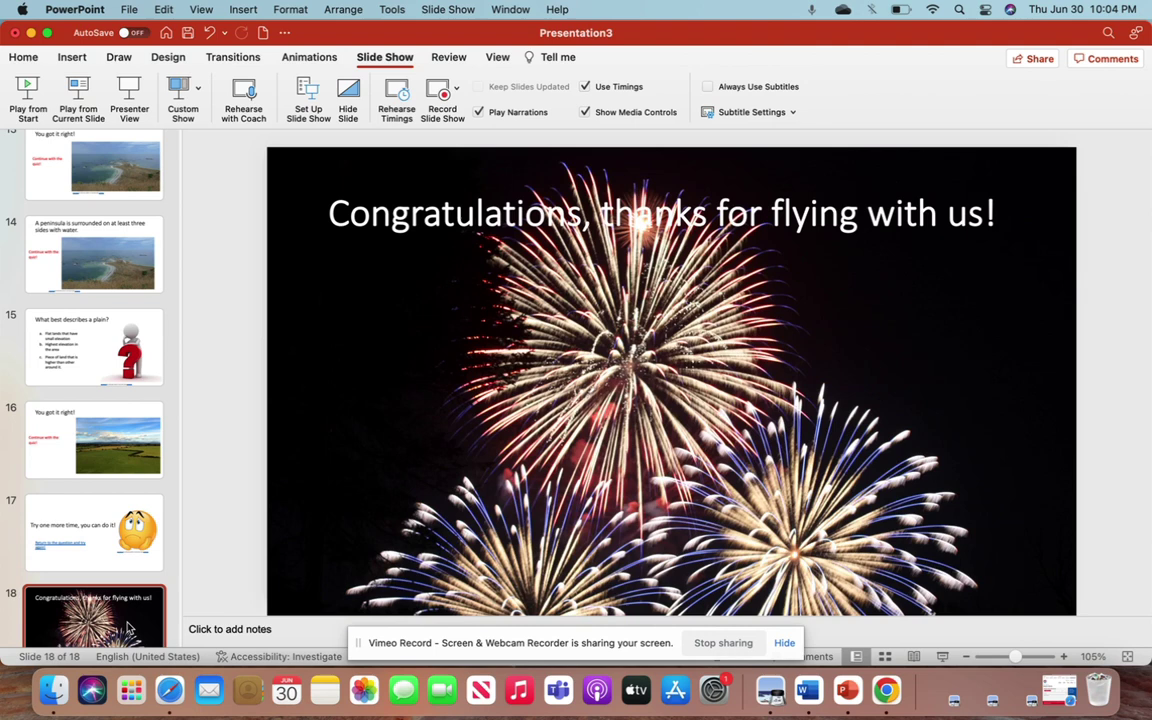
left_click(89, 454)
- Confirm that slide 16's 'Continue with the quiz!' hyperlink points to slide 18, then review slides 18 and 17
left_click(382, 404)
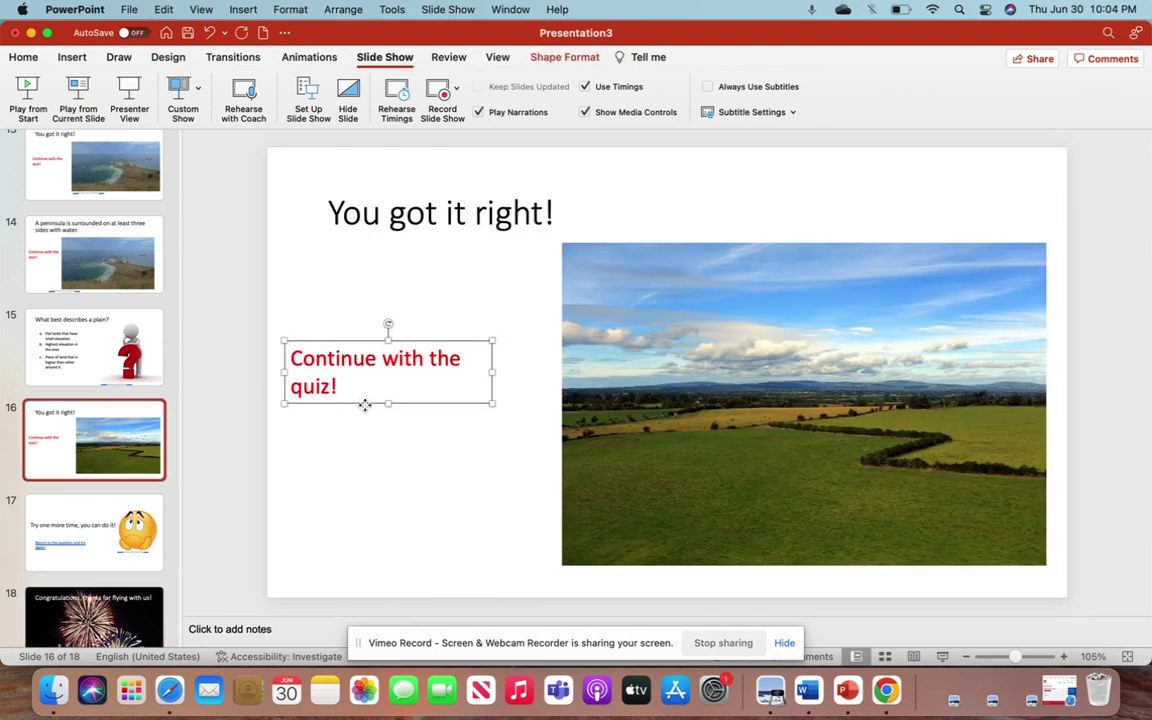
right_click(364, 404)
mouse_move(410, 447)
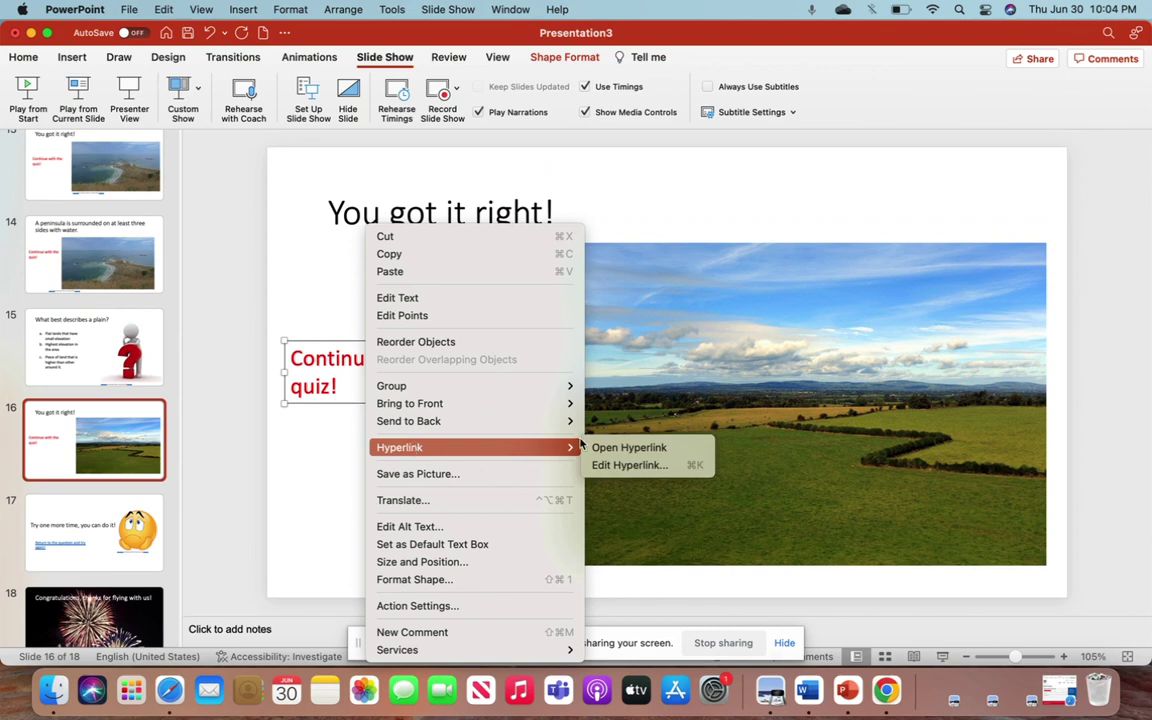
left_click(629, 465)
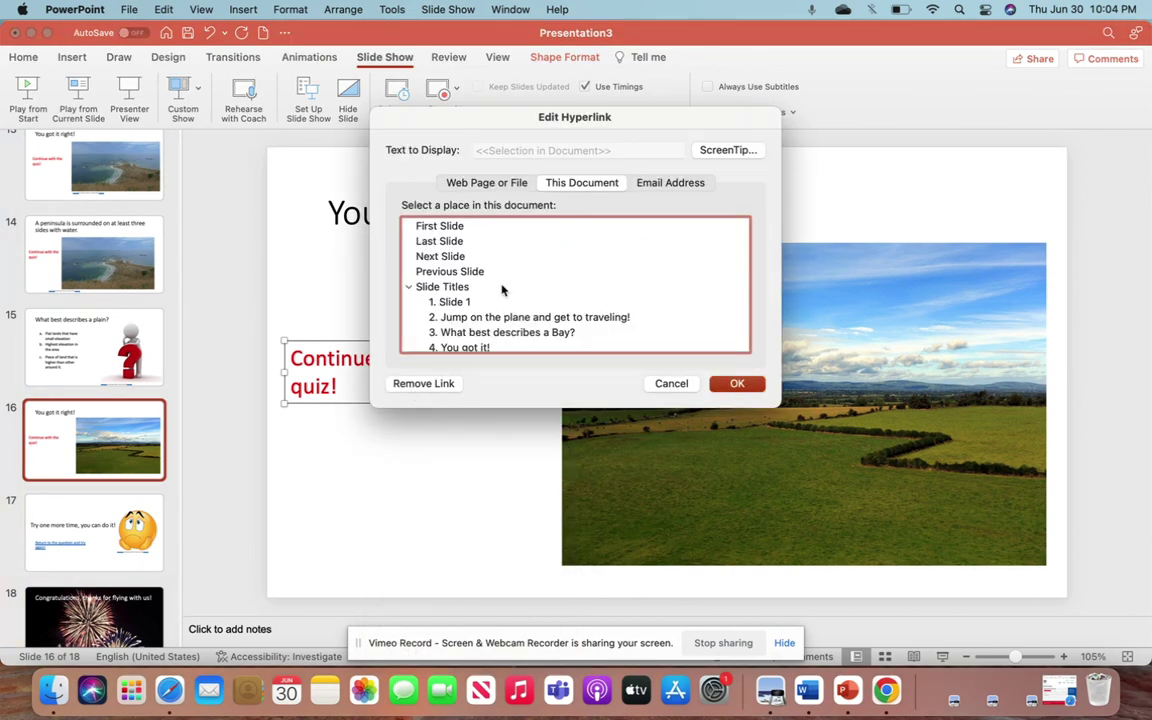
scroll(502, 290, "down", 5)
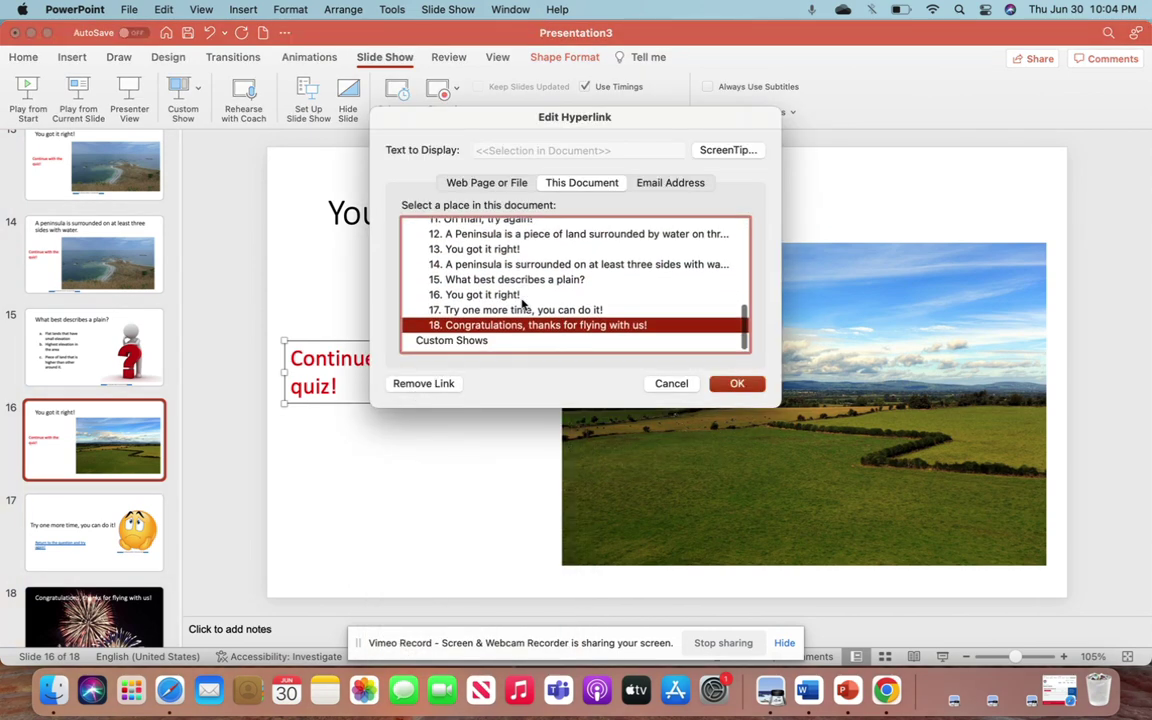
left_click(740, 384)
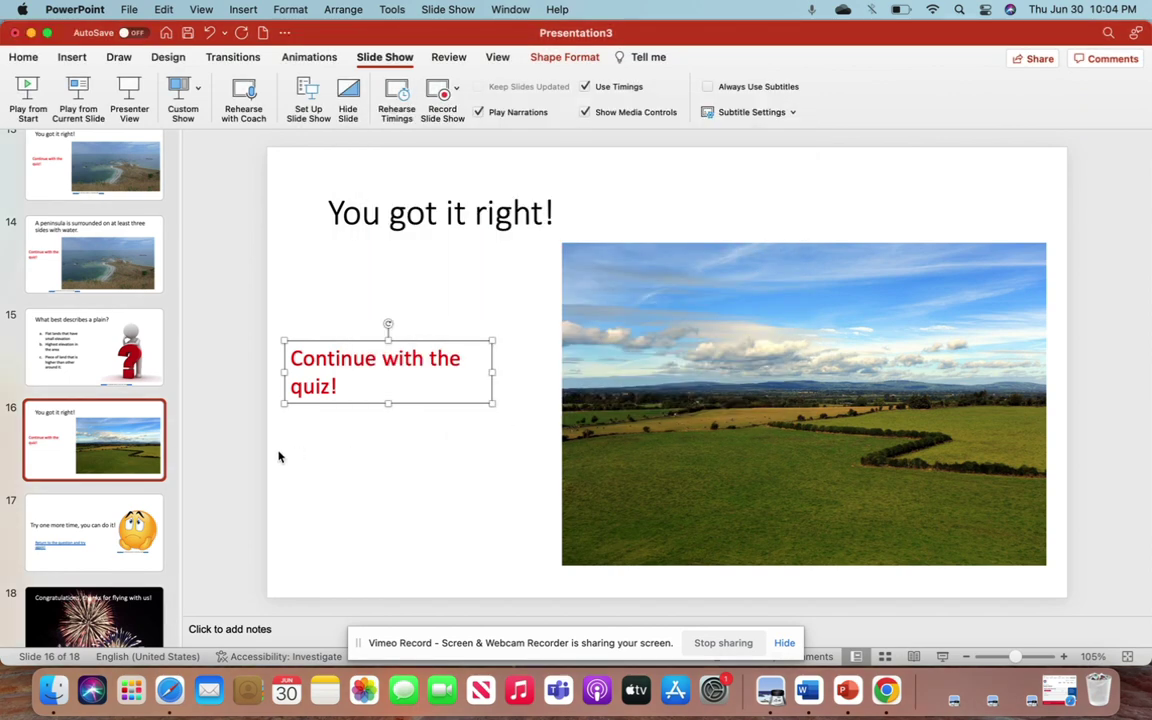
scroll(110, 547, "down", 1)
left_click(112, 590)
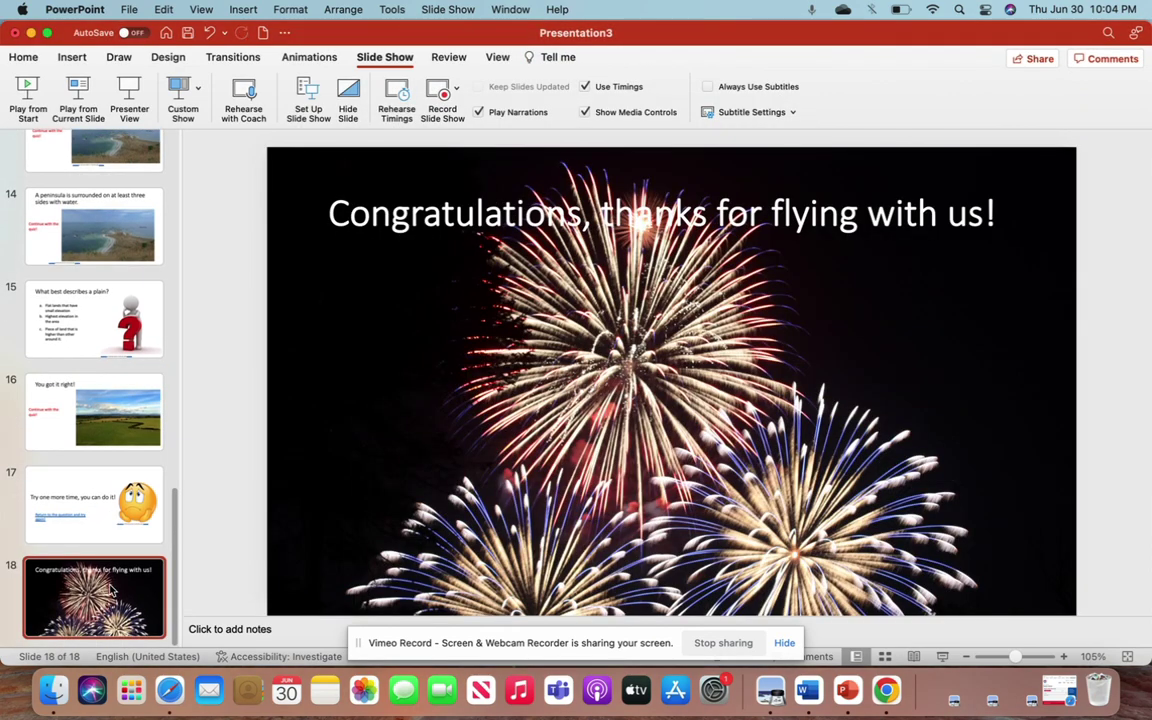
left_click(116, 494)
- Delete the duplicate first LANDFORMS title slide
left_click(100, 410)
scroll(103, 411, "up", 4)
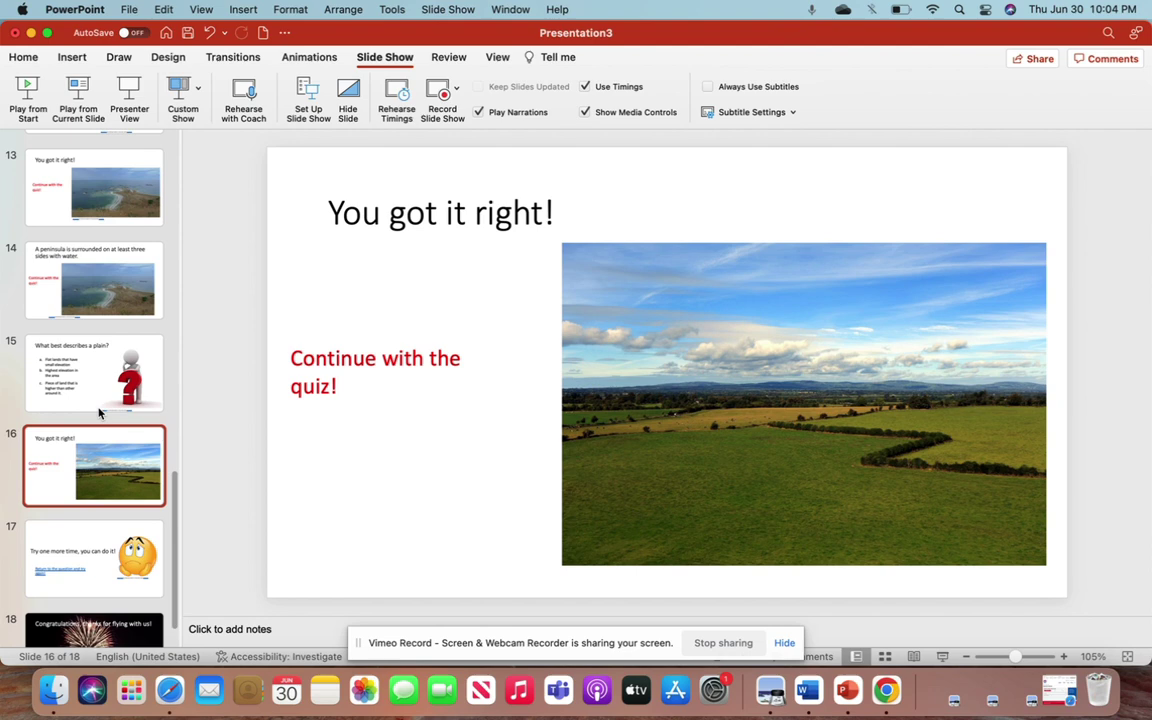
left_click(108, 340)
scroll(108, 340, "up", 5)
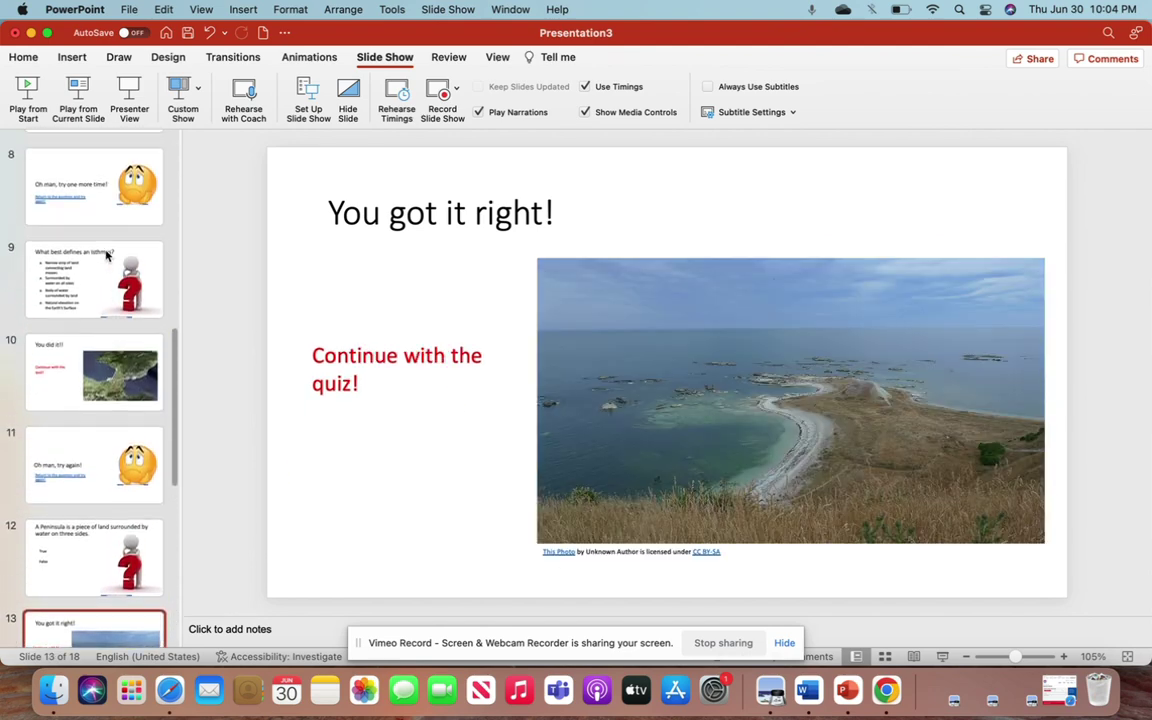
scroll(108, 300, "up", 5)
scroll(104, 262, "up", 5)
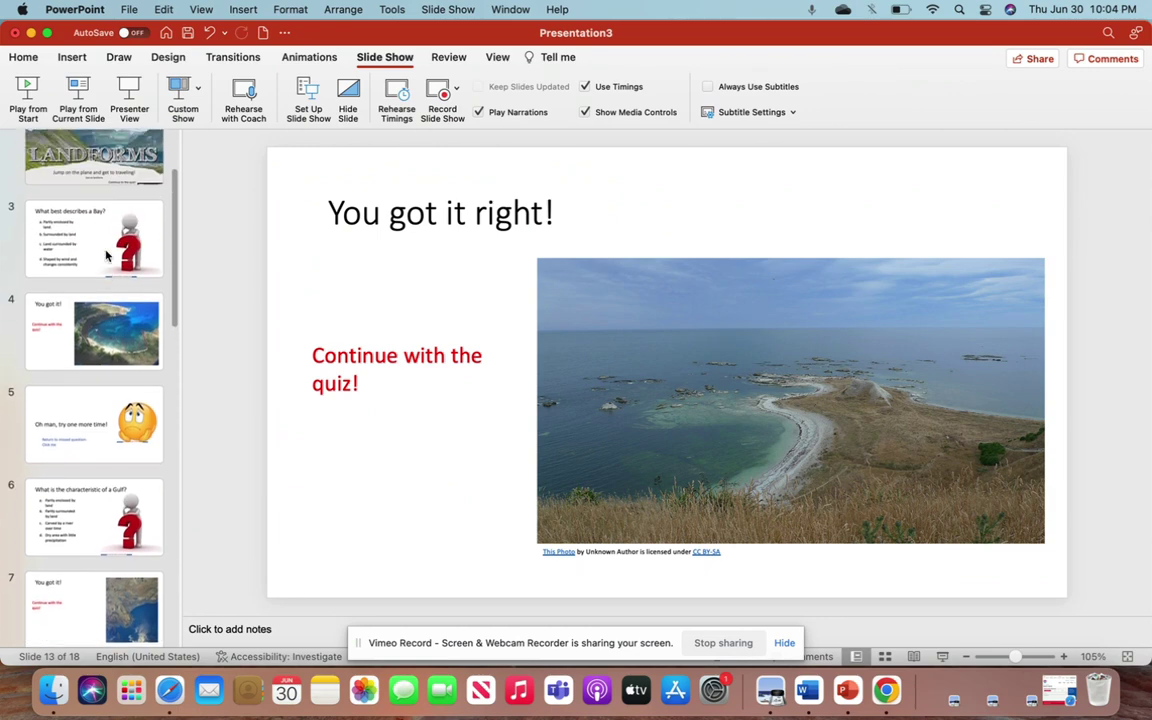
scroll(120, 204, "up", 2)
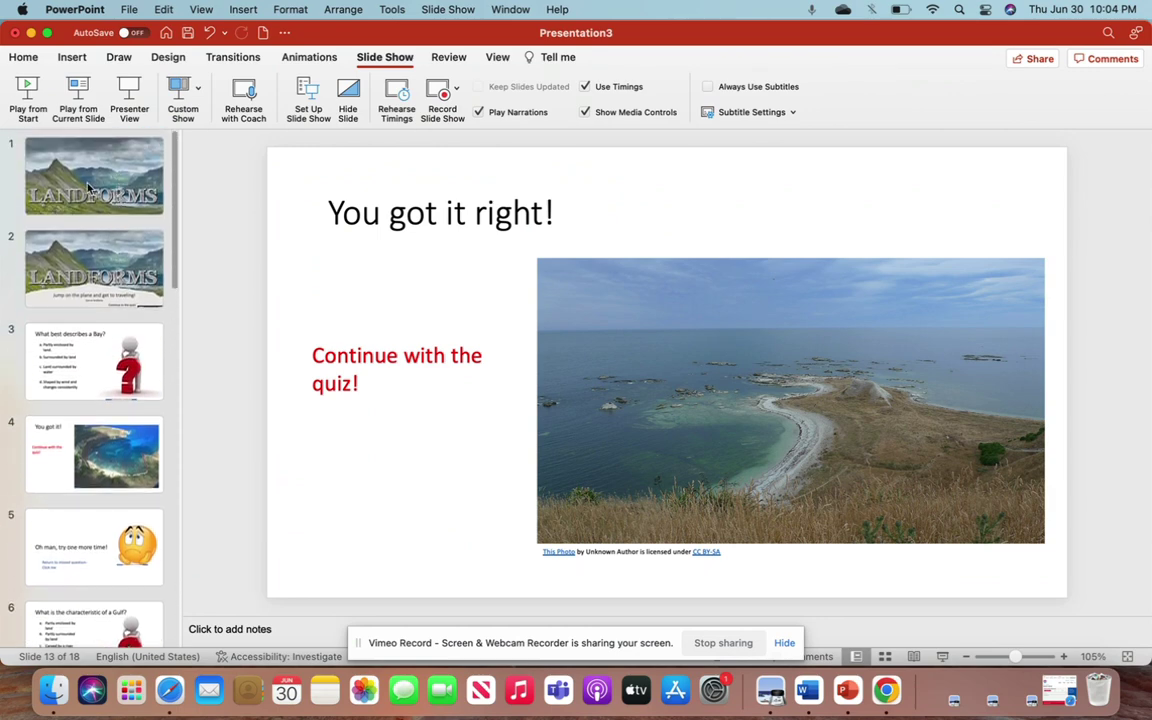
left_click(88, 186)
key("Delete")
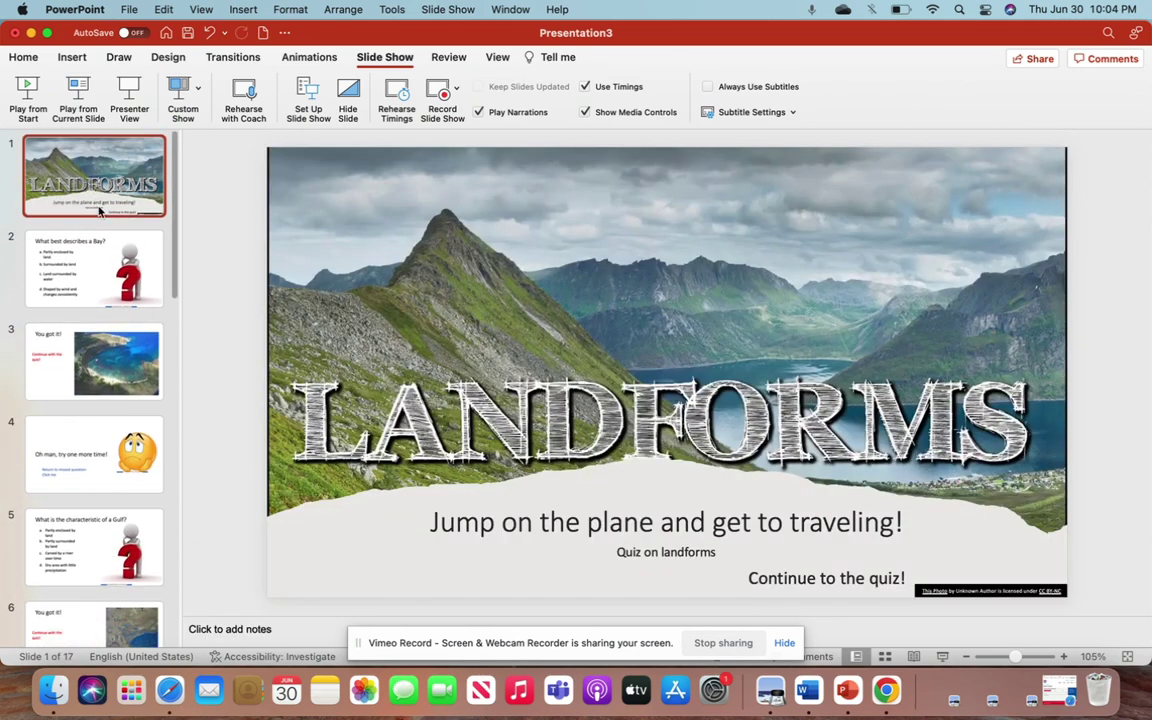
- Review the remaining 17 slides, then bring the Vimeo '7462_White_Exploration3' page forward in Chrome
left_click_drag(107, 197, 115, 196)
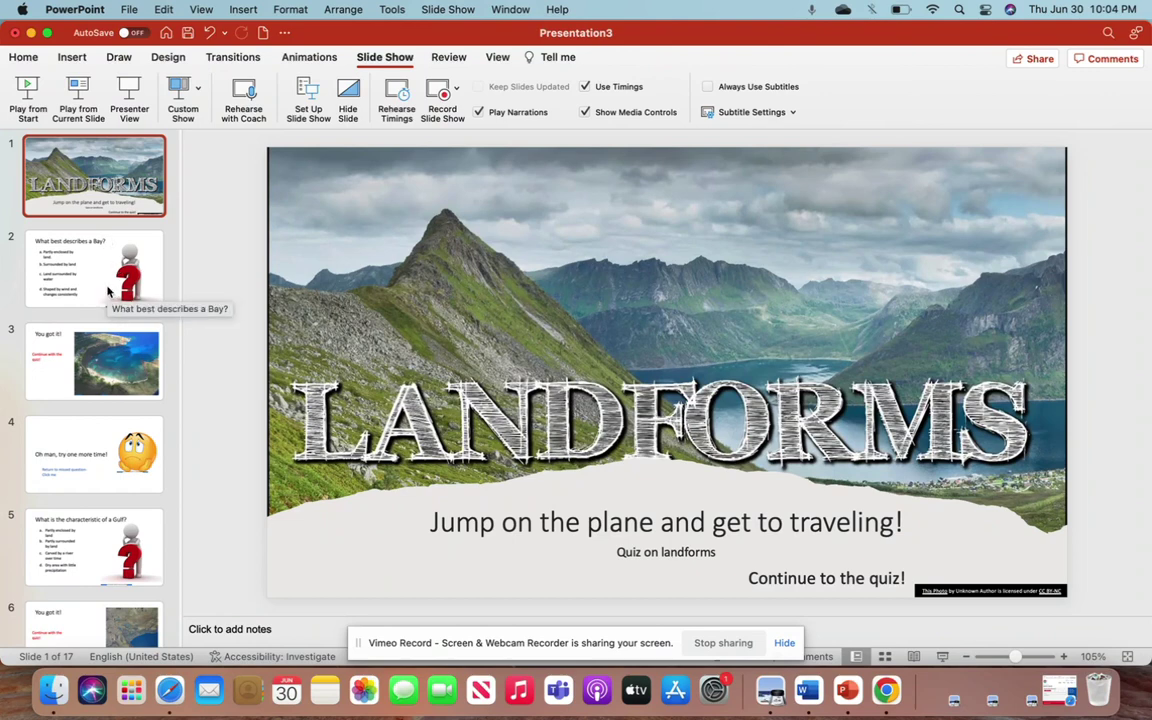
scroll(108, 291, "down", 5)
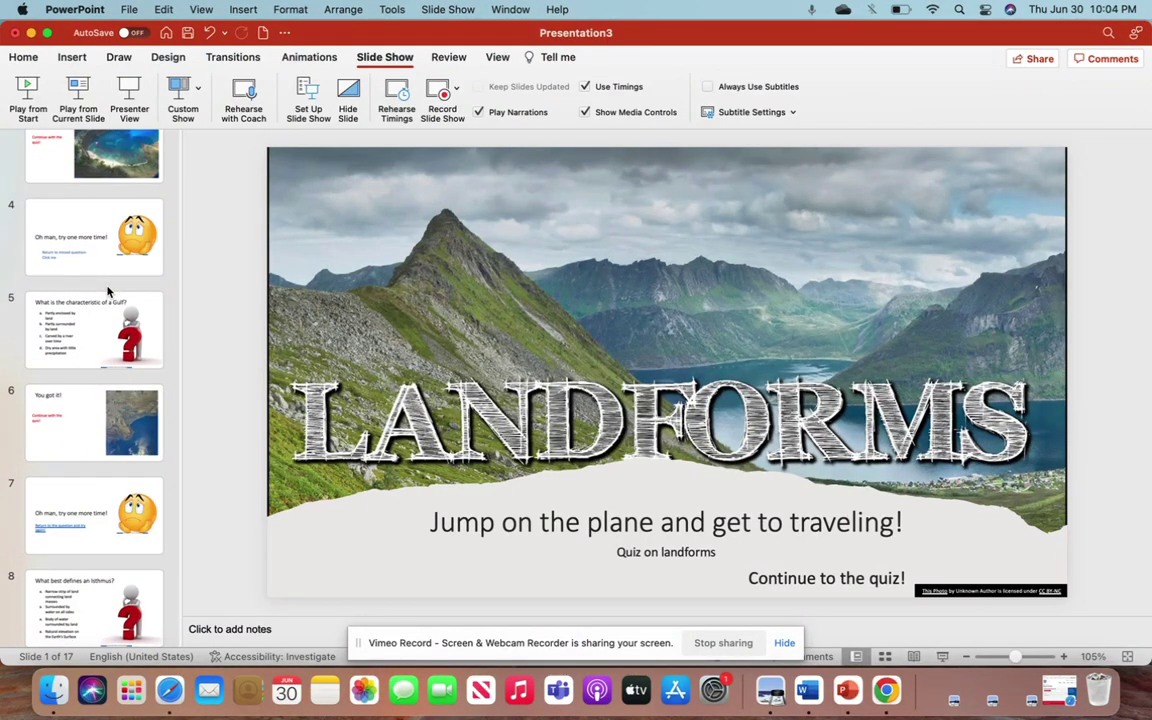
scroll(129, 461, "down", 5)
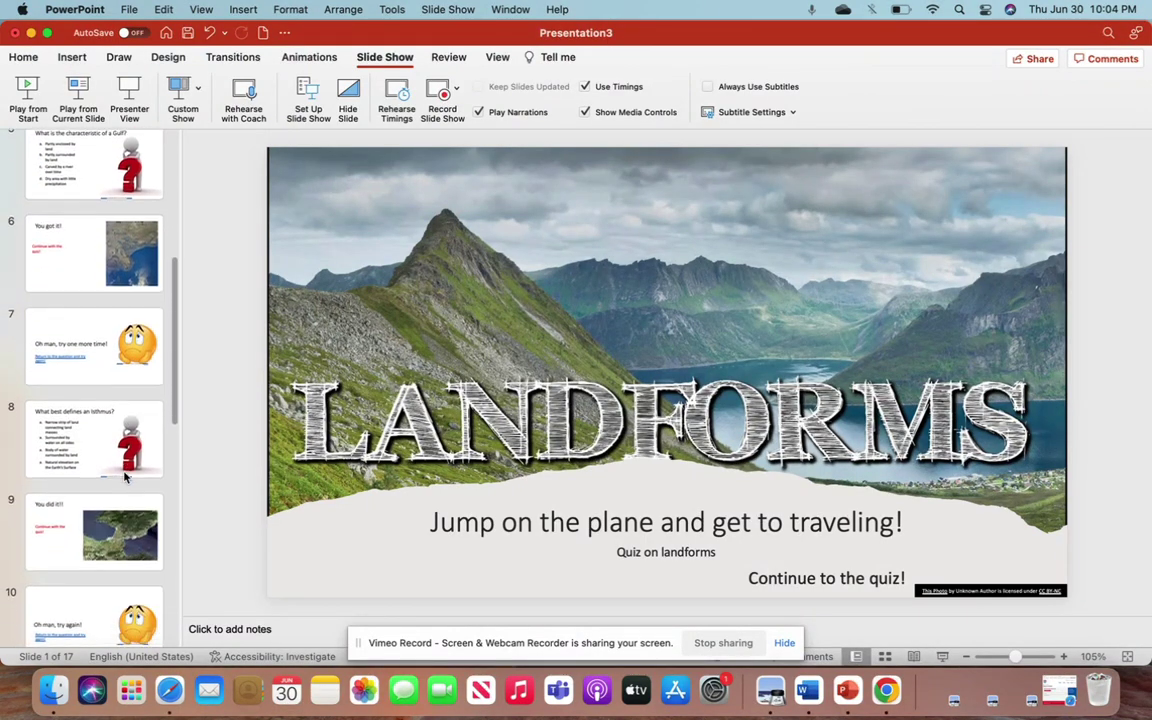
scroll(125, 477, "down", 3)
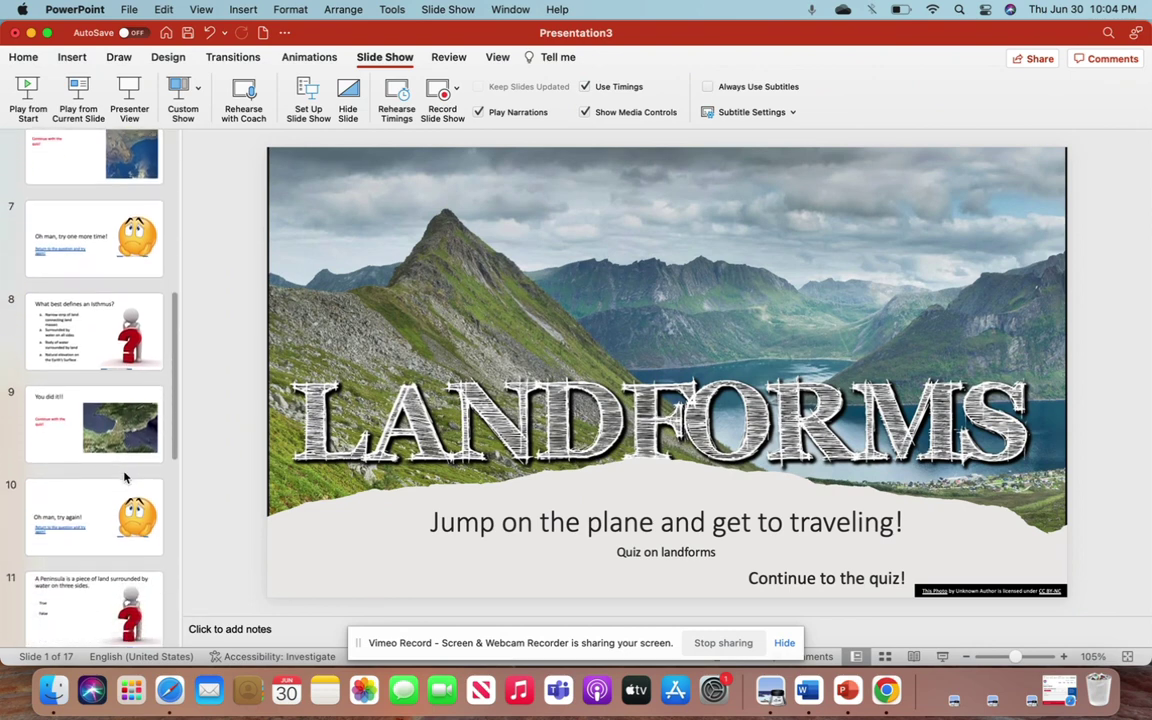
scroll(125, 477, "down", 8)
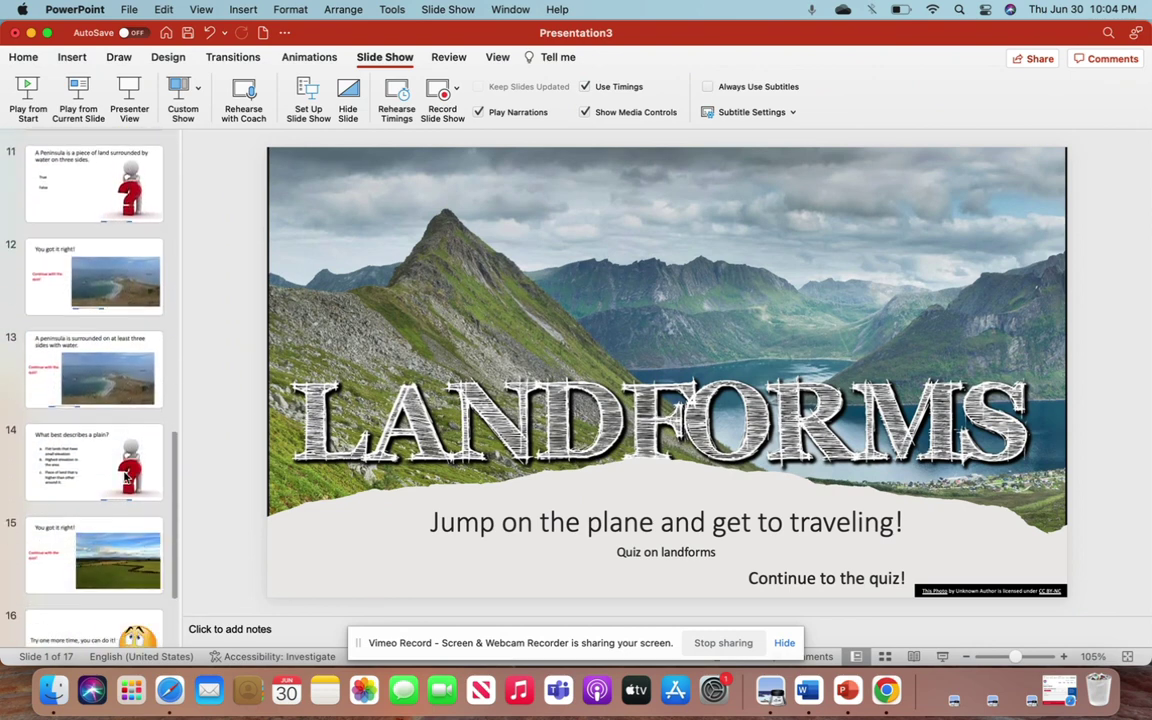
scroll(125, 477, "down", 3)
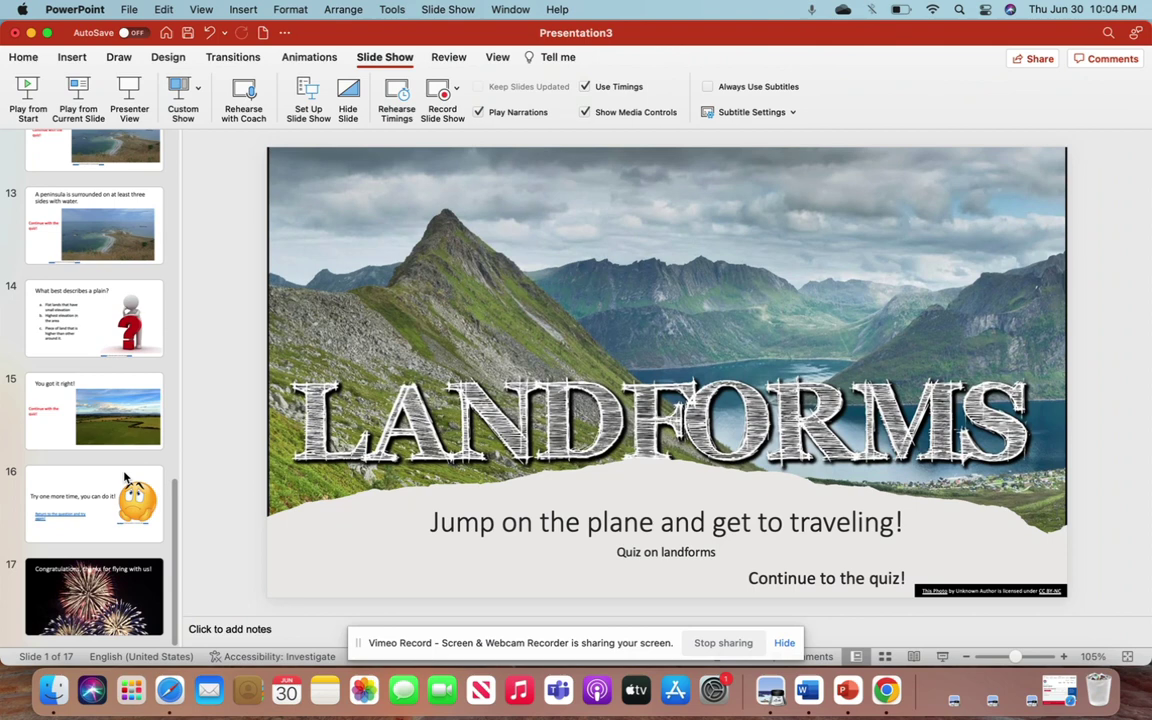
scroll(99, 528, "up", 20)
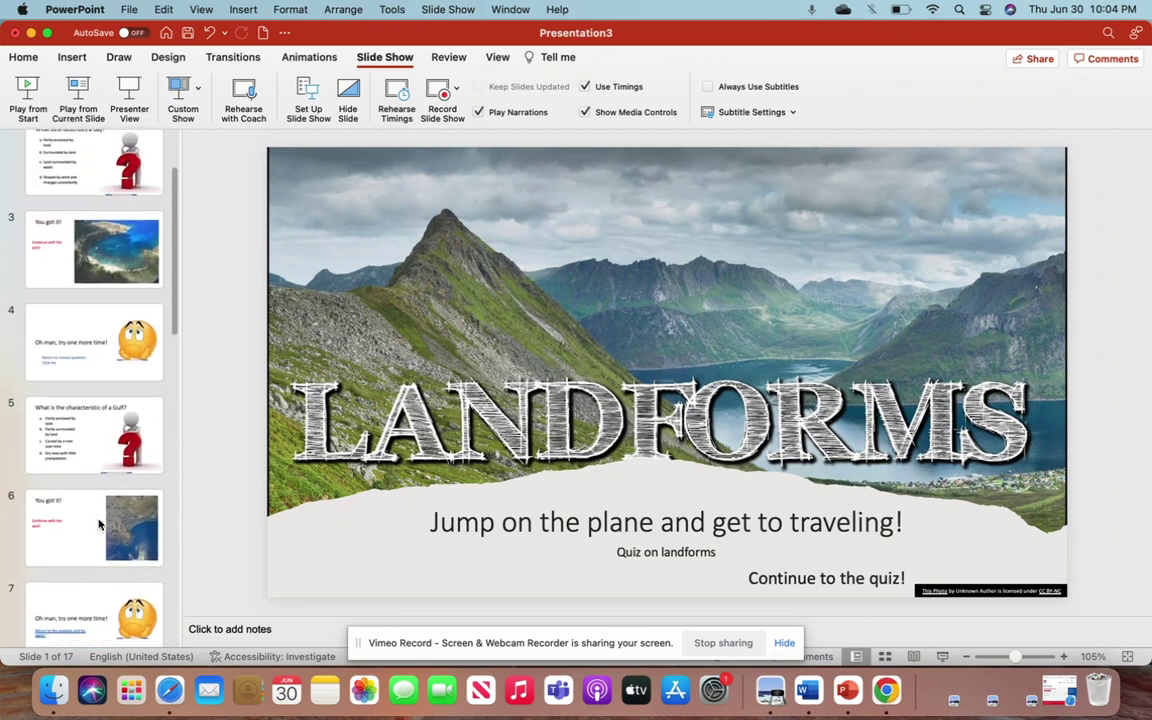
scroll(70, 290, "up", 3)
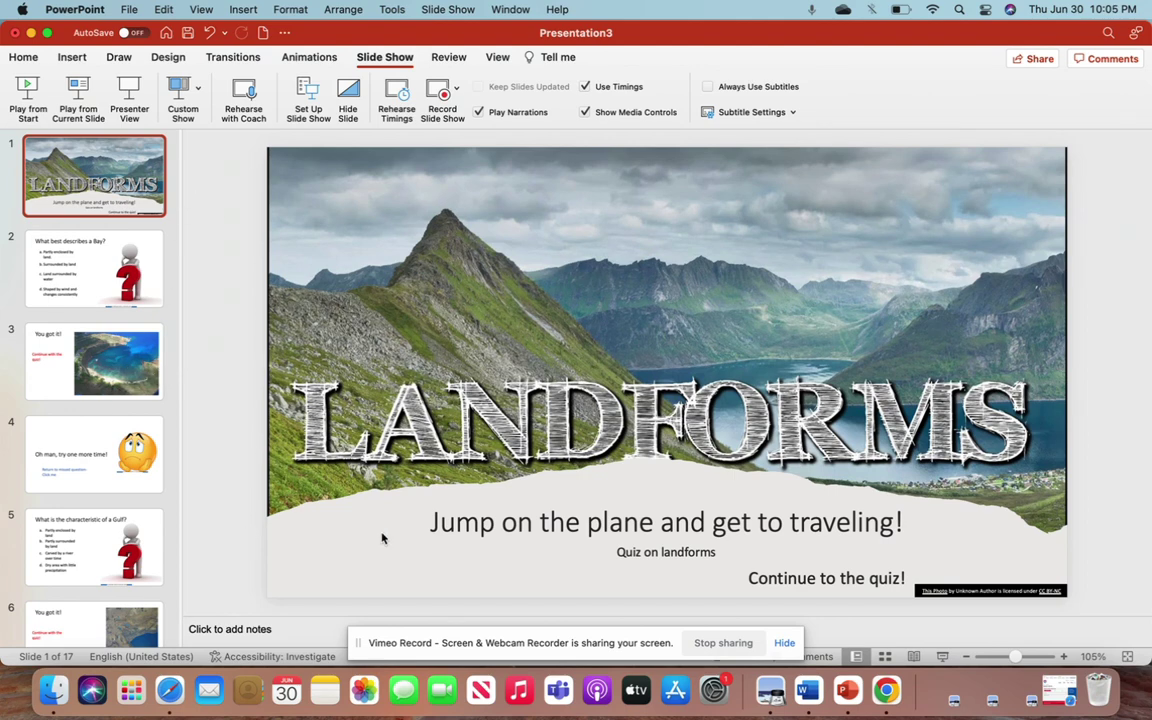
left_click(884, 690)
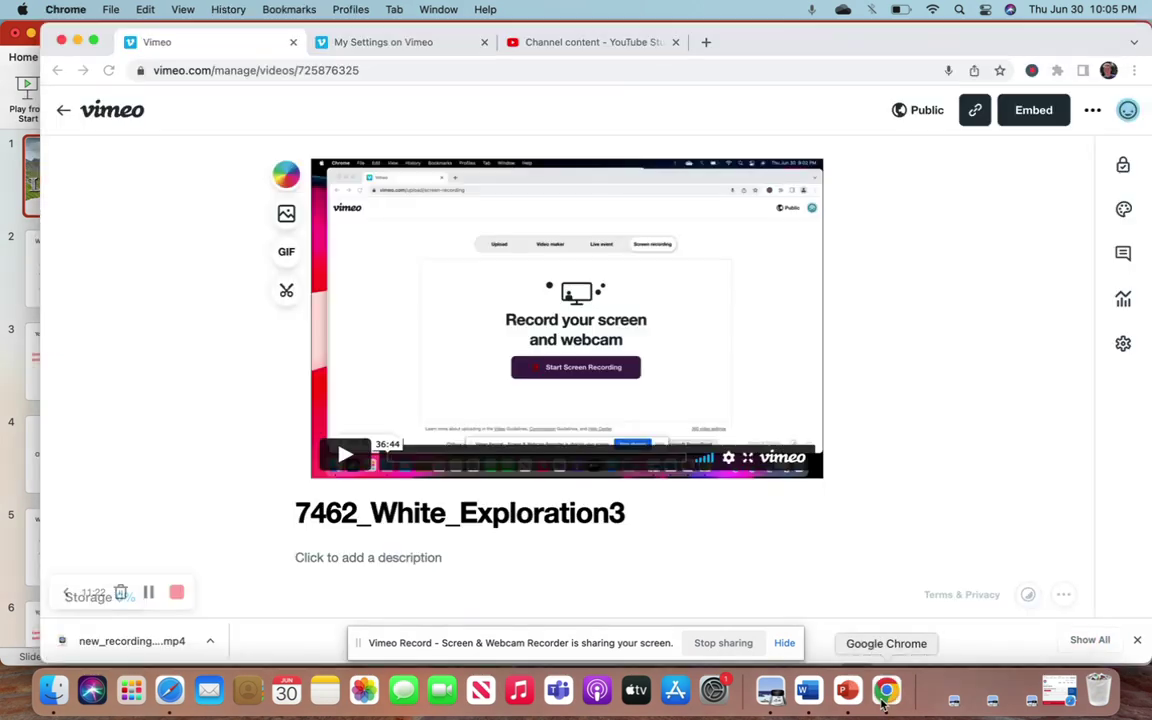